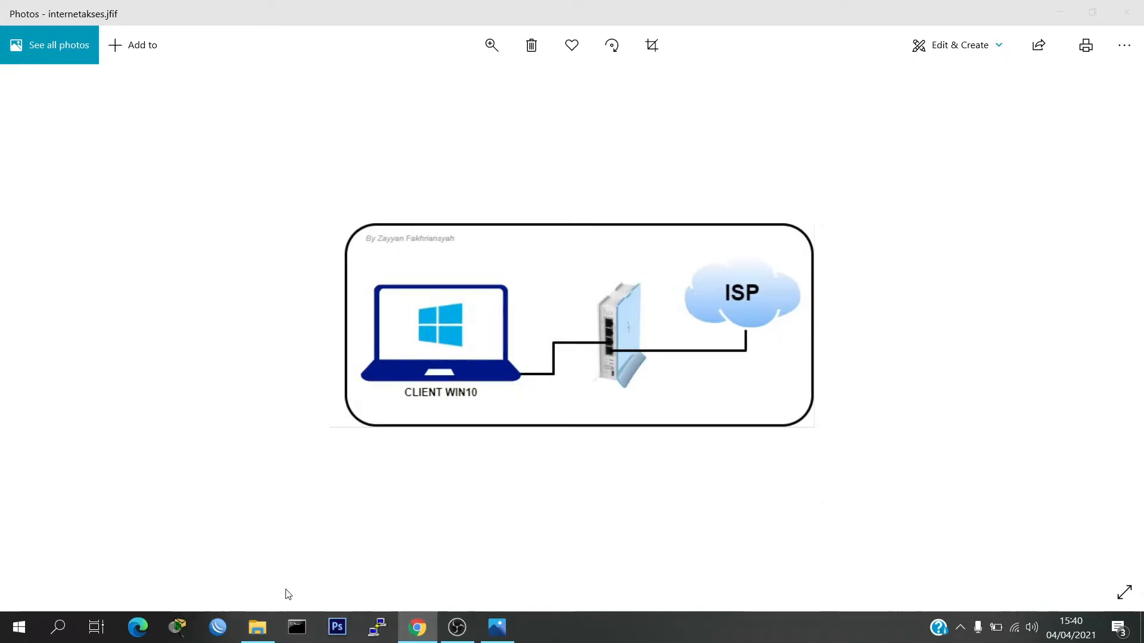
Switch from the network diagram in Photos to the WinBox router login window
click(221, 625)
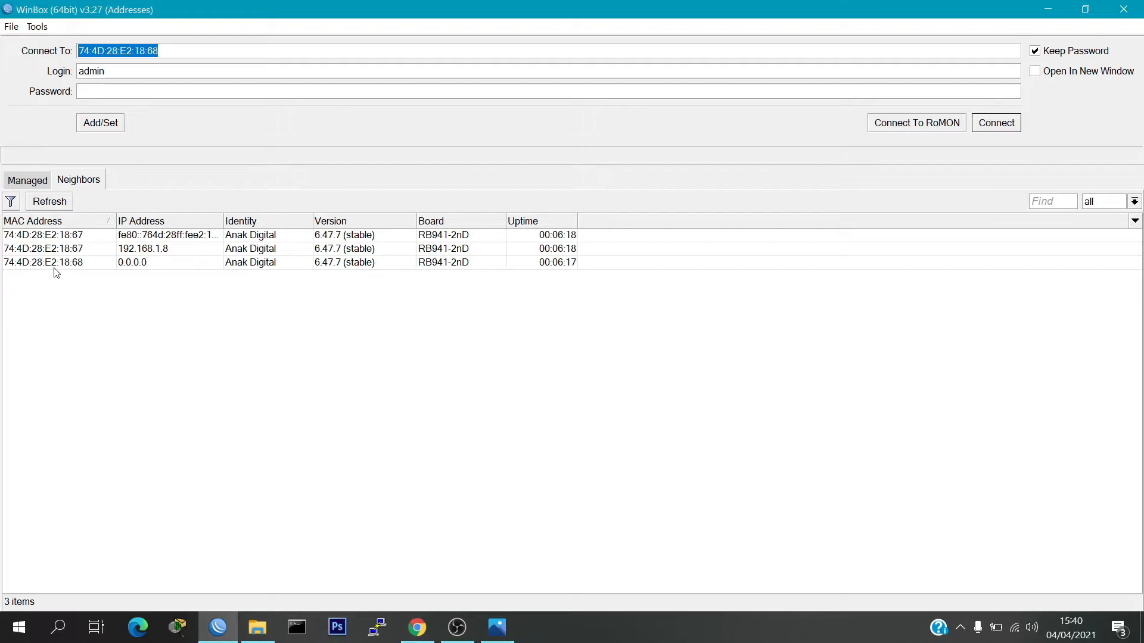
Connect as admin to the router with MAC address 74:4D:28:E2:18:68
double_click(55, 266)
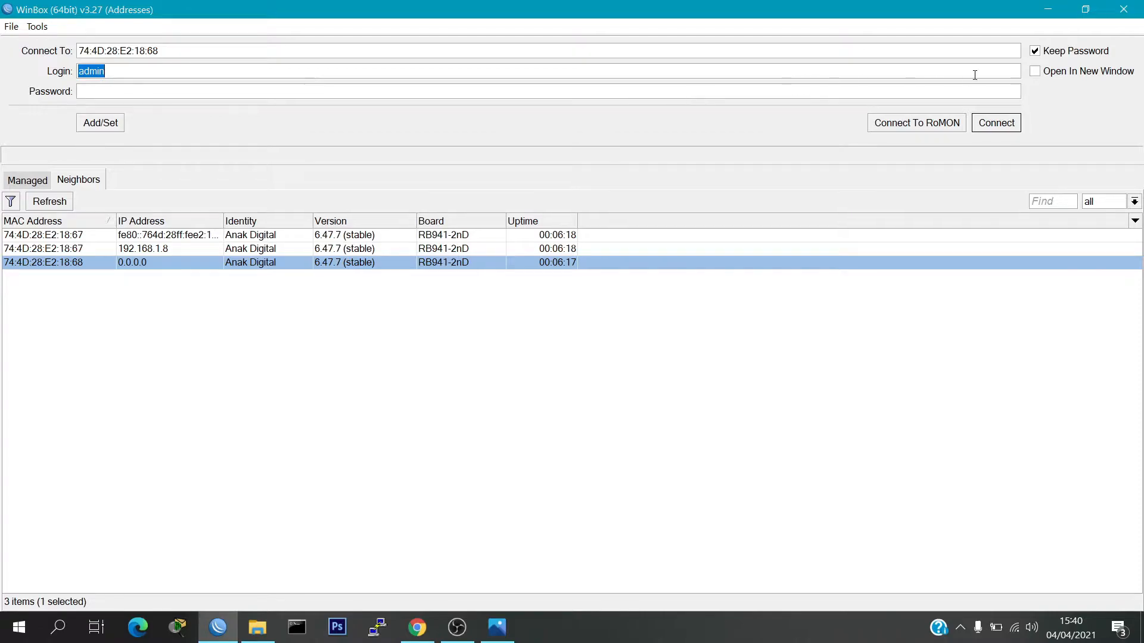
click(1004, 125)
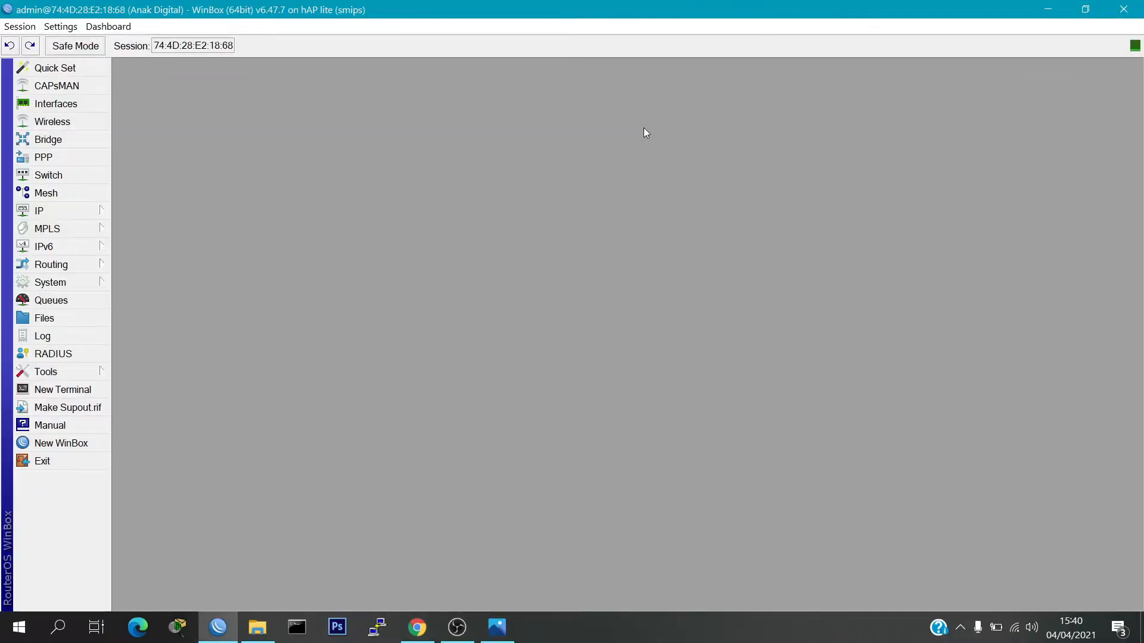
Open a New Terminal and run 'interface print' to list the router's interfaces
click(92, 389)
text(interface p)
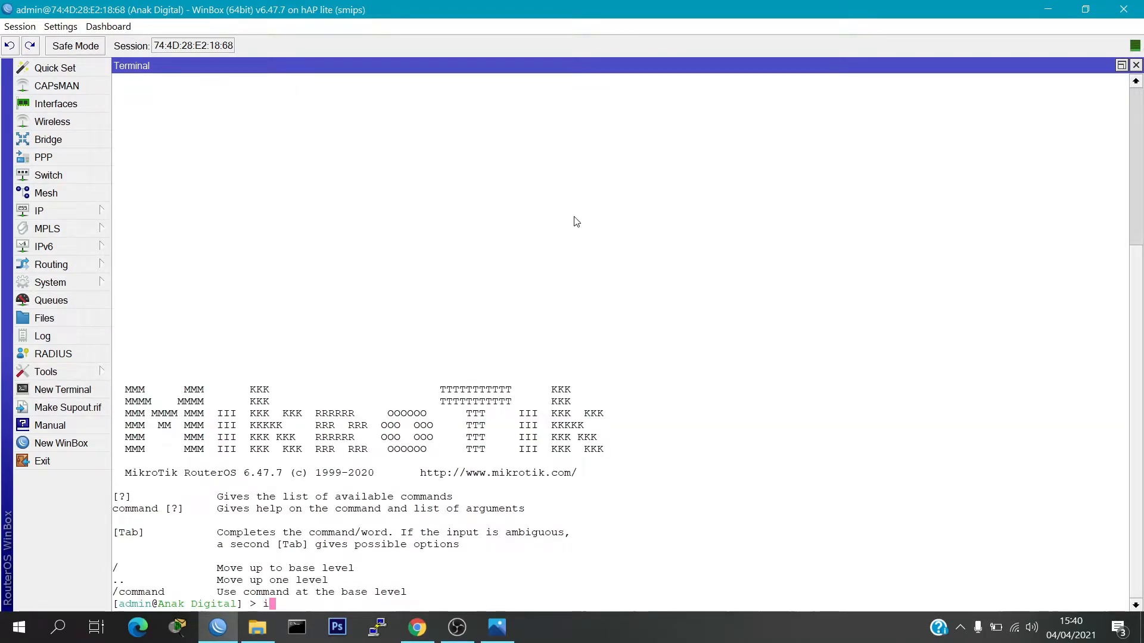
text(rint)
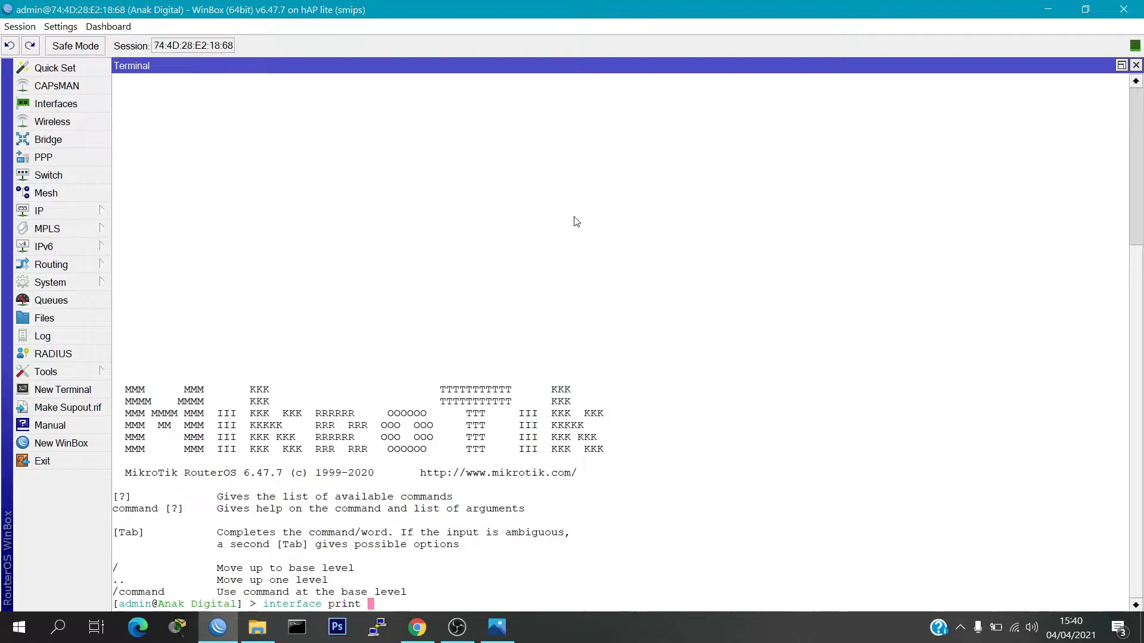
key(Return)
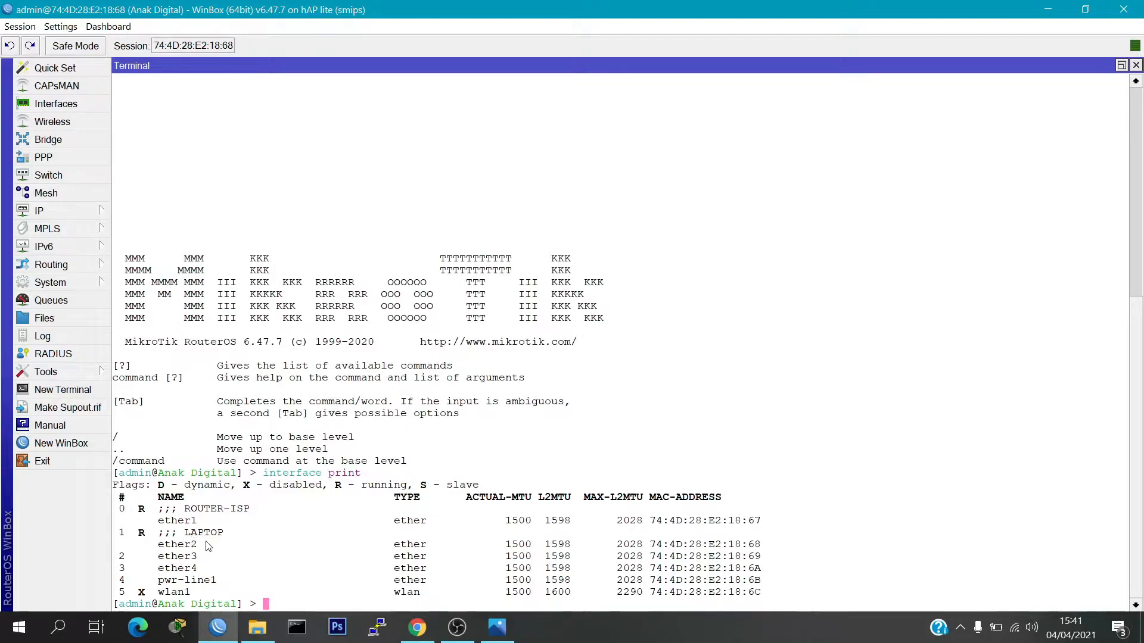
Run 'system resource print' to show the hAP lite's RouterOS 6.47.7 resources
key(Return)
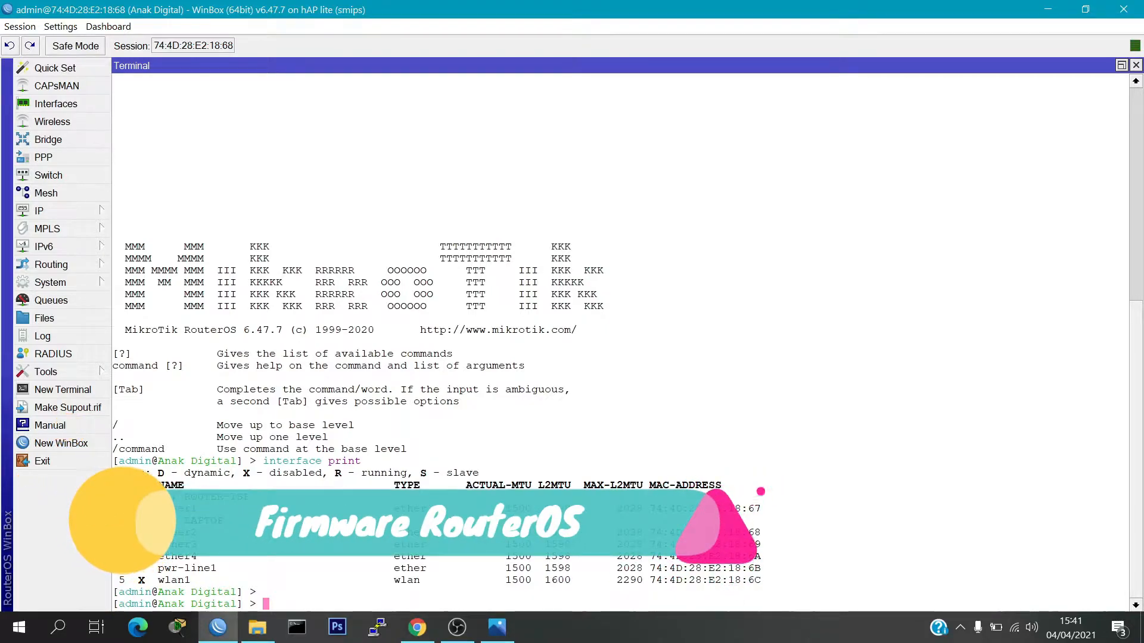
text(fir)
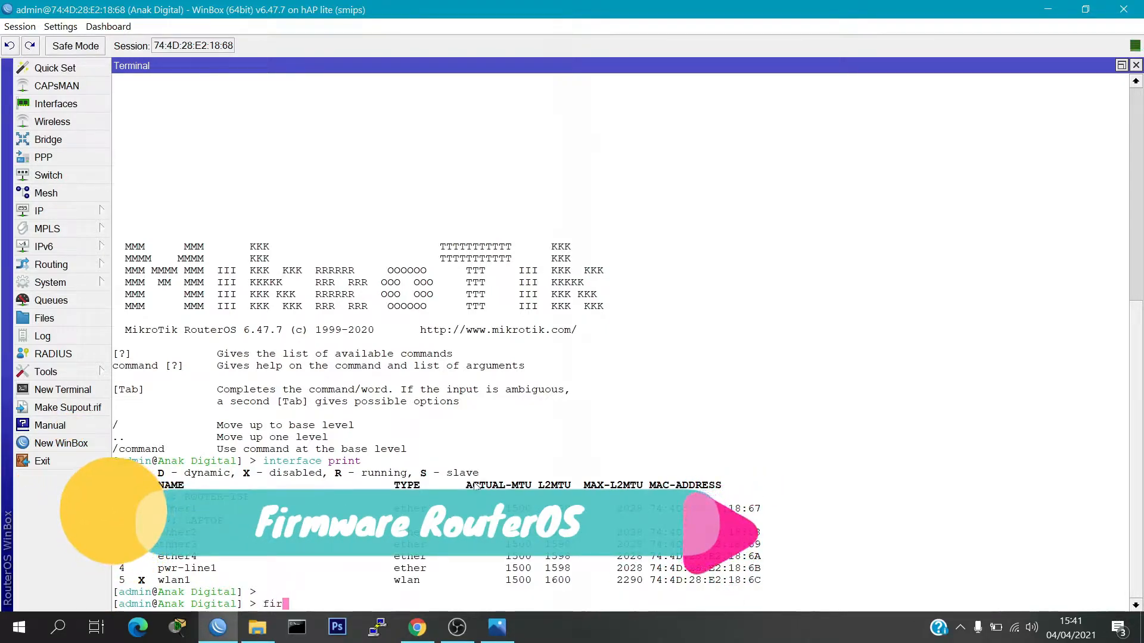
key(BackSpace)
key(BackSpace)
key(BackSpace)
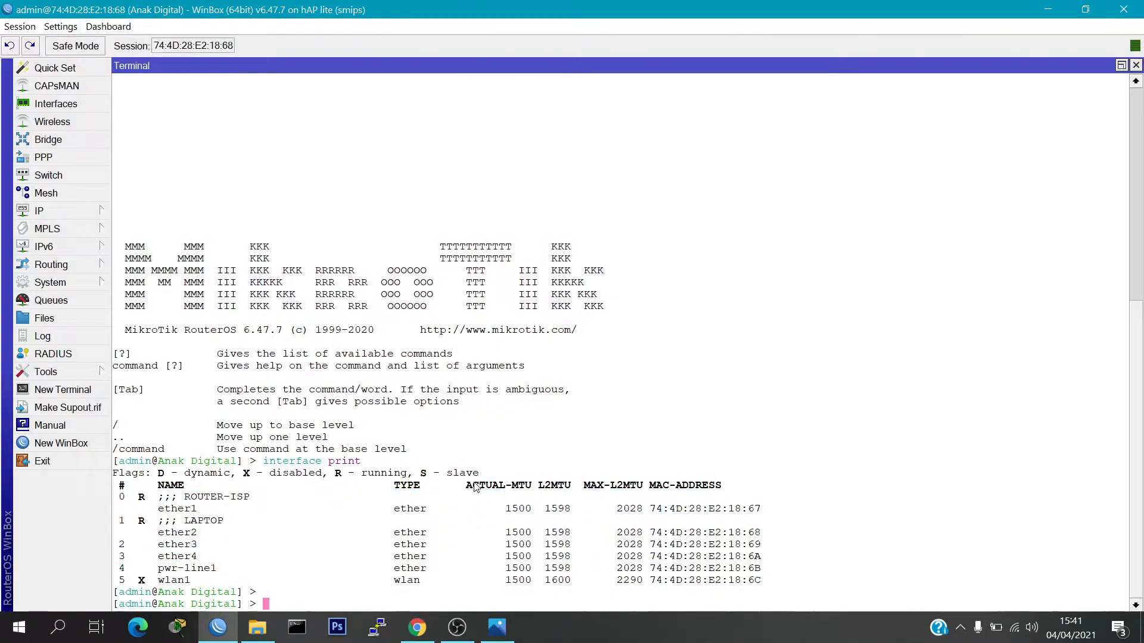
text(system )
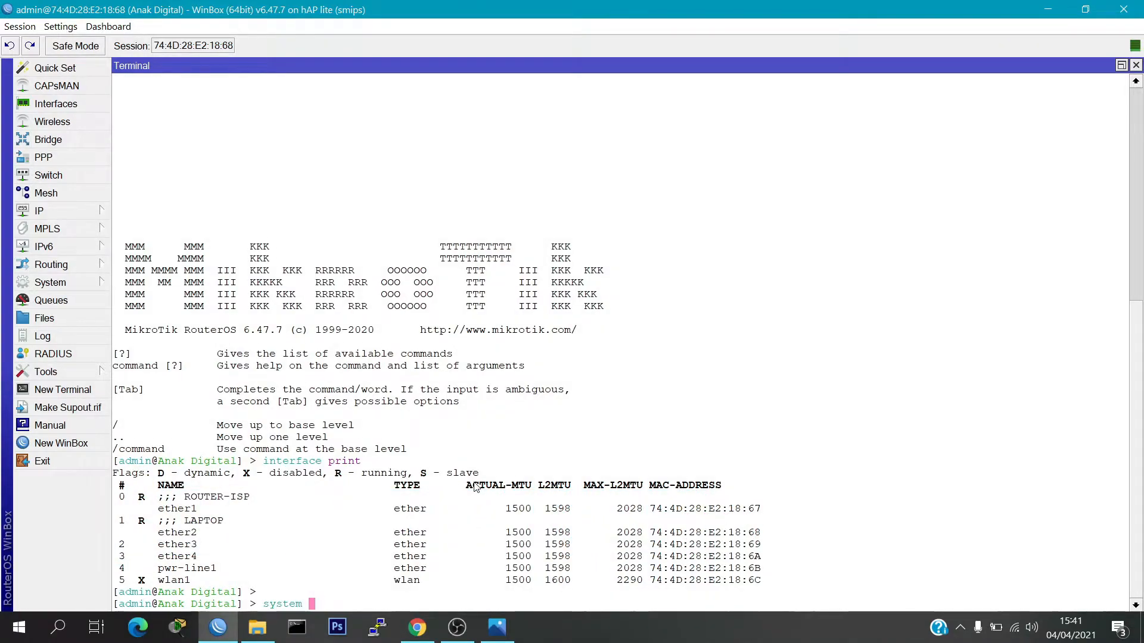
text(resource print)
key(Return)
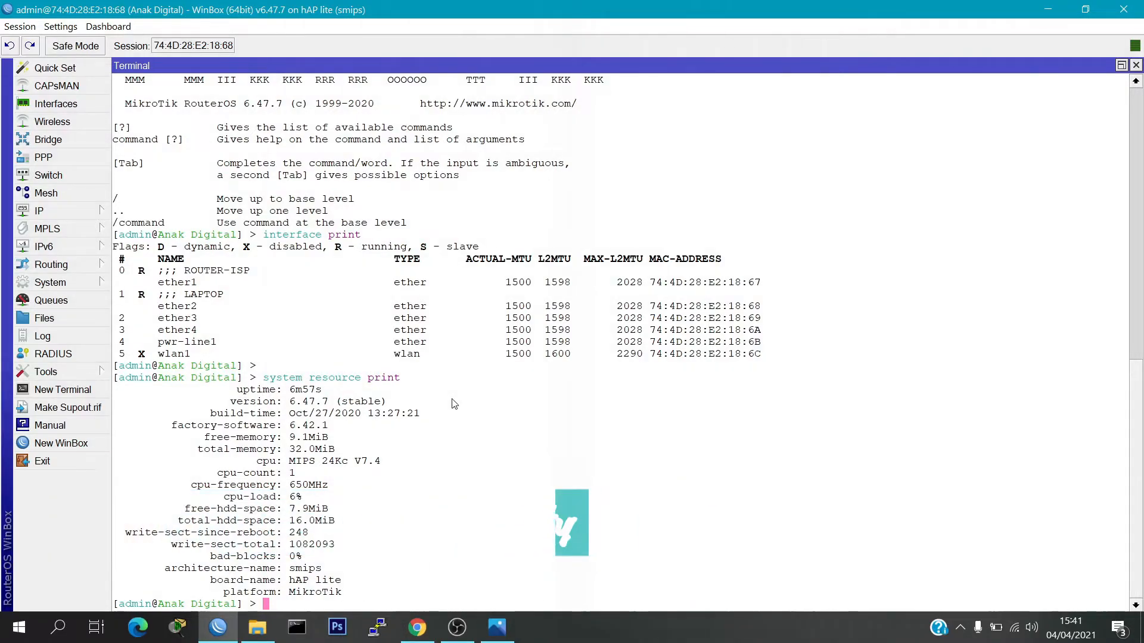
Set a new router name with 'system identity set name=…', then shrink WinBox to show the diagram
key(Return)
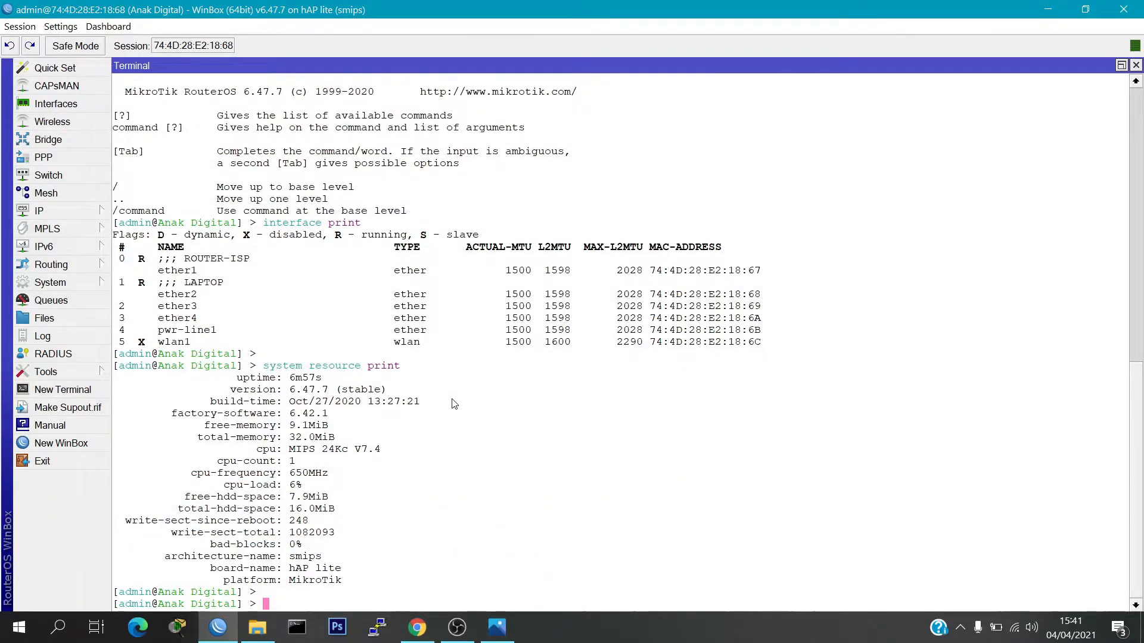
text(system identity se)
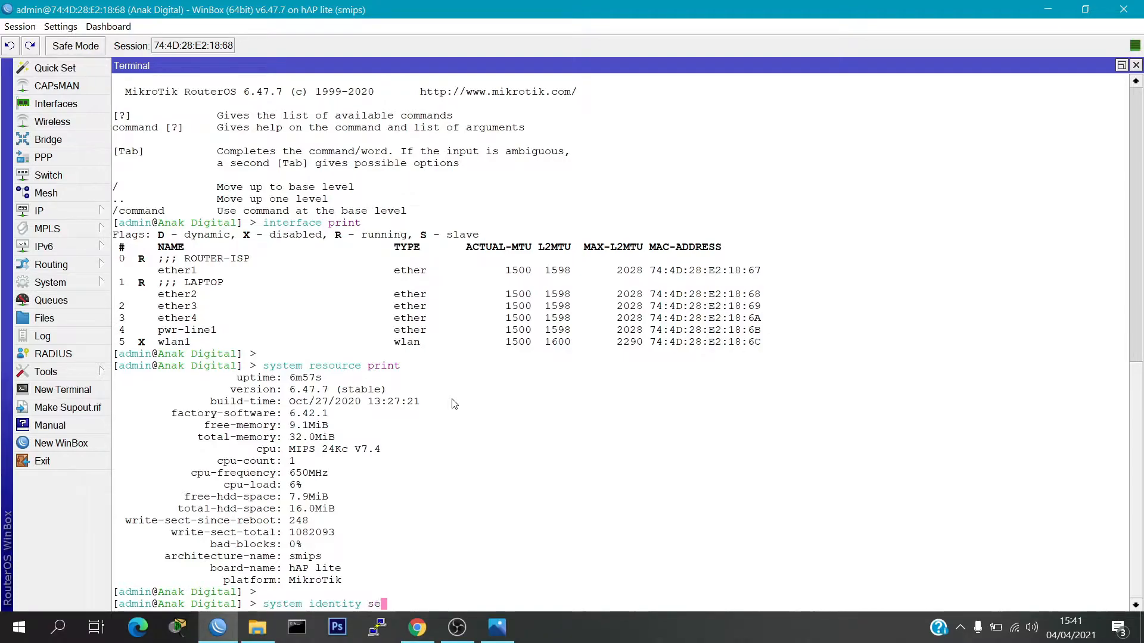
text(t name=Zayyan)
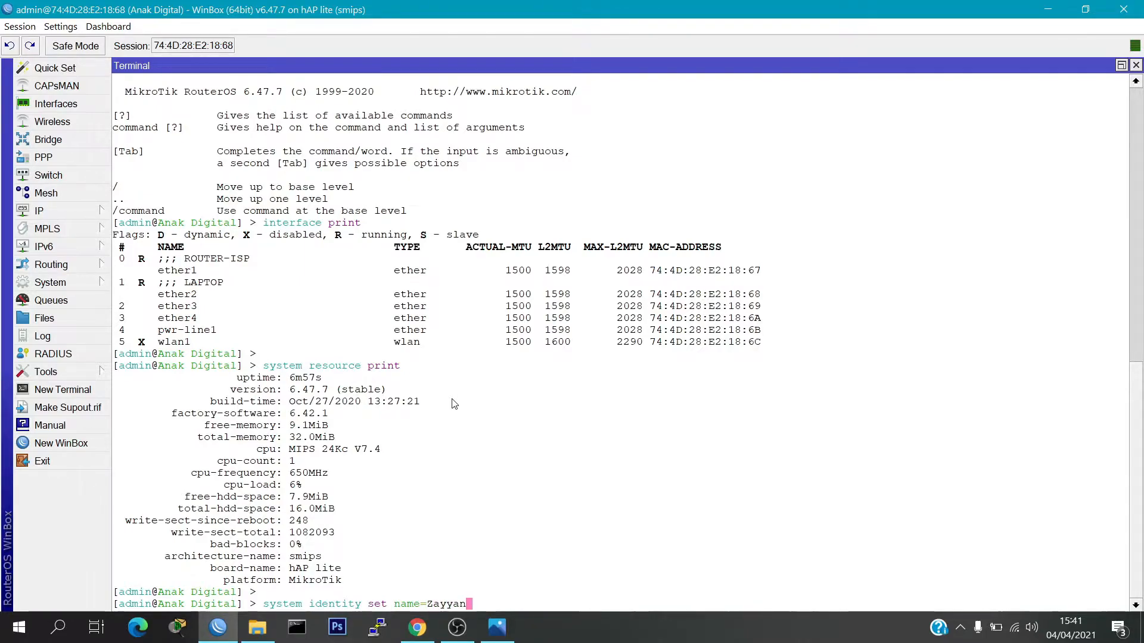
key(Return)
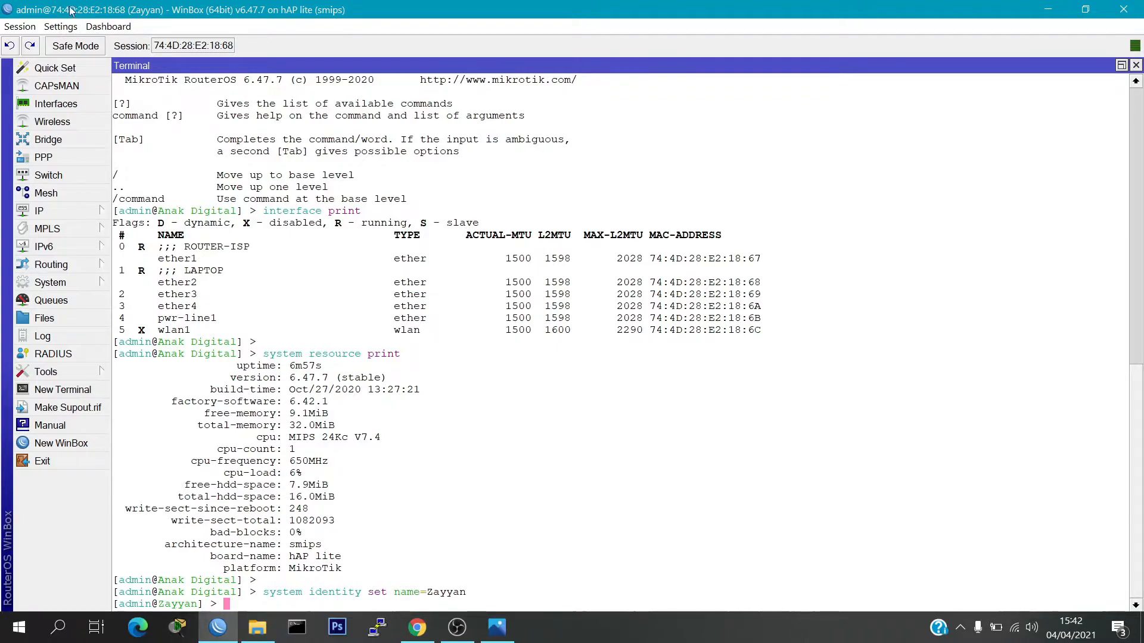
drag(55, 9, 153, 266)
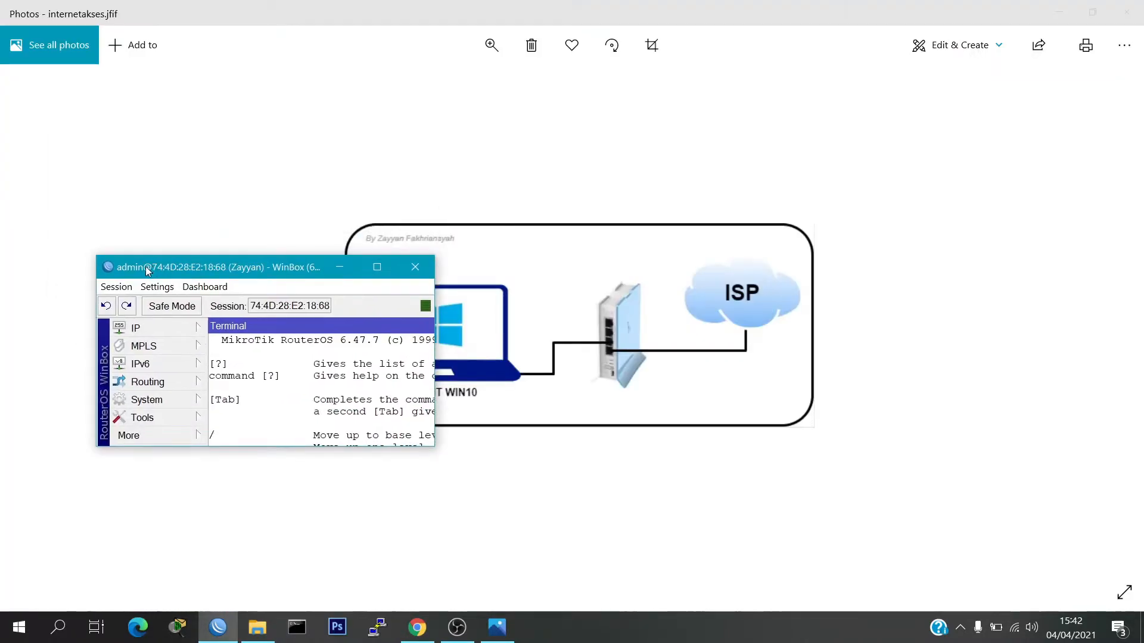
Maximize the session, check the Neighbors list shows the new identity, then close the loader
click(380, 265)
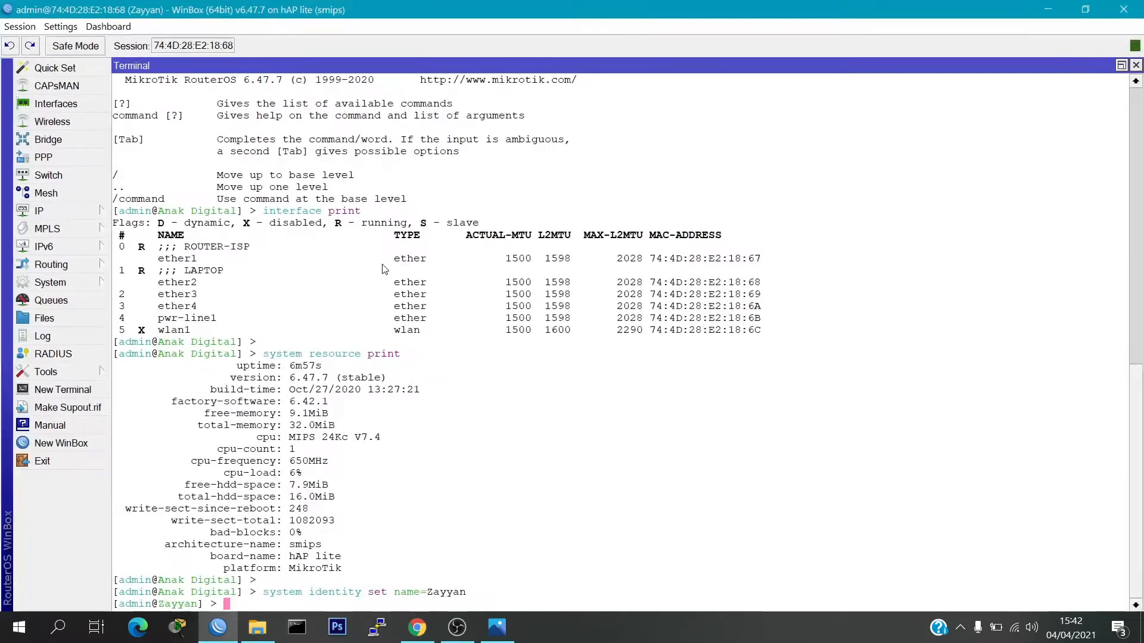
click(85, 448)
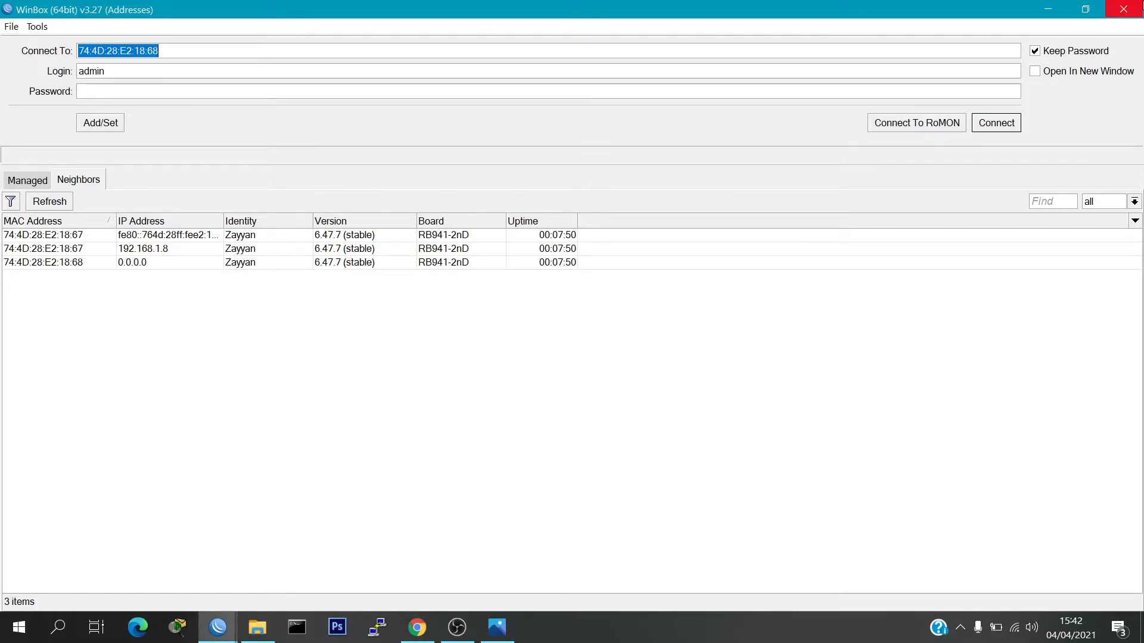
click(1122, 9)
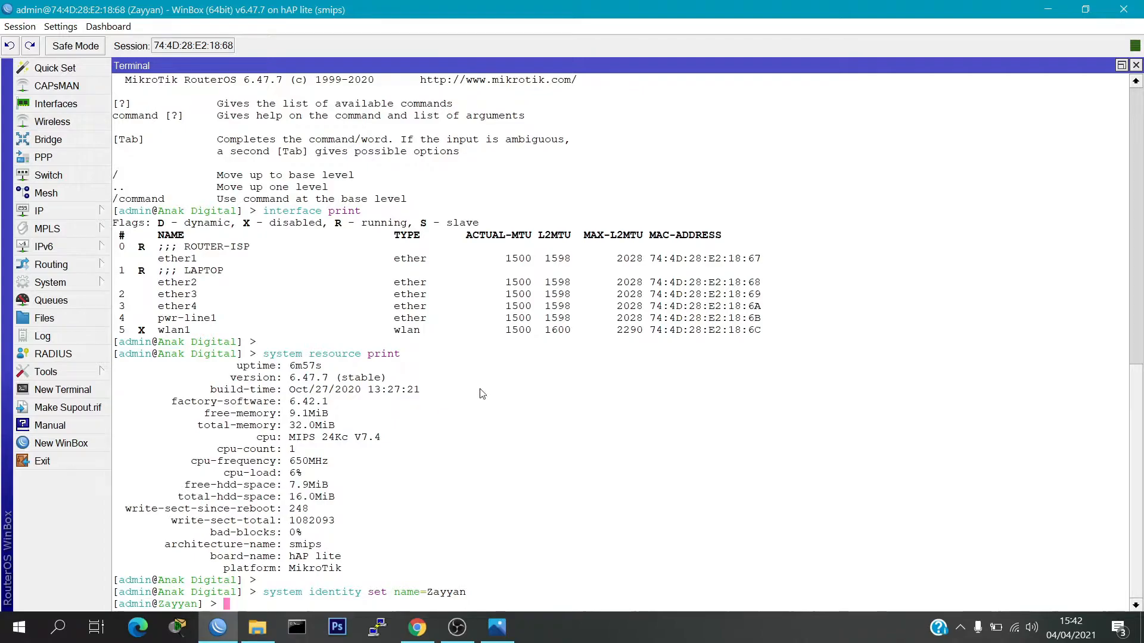
Run 'user group print' to list the read, write and full groups with their policies
key(Return)
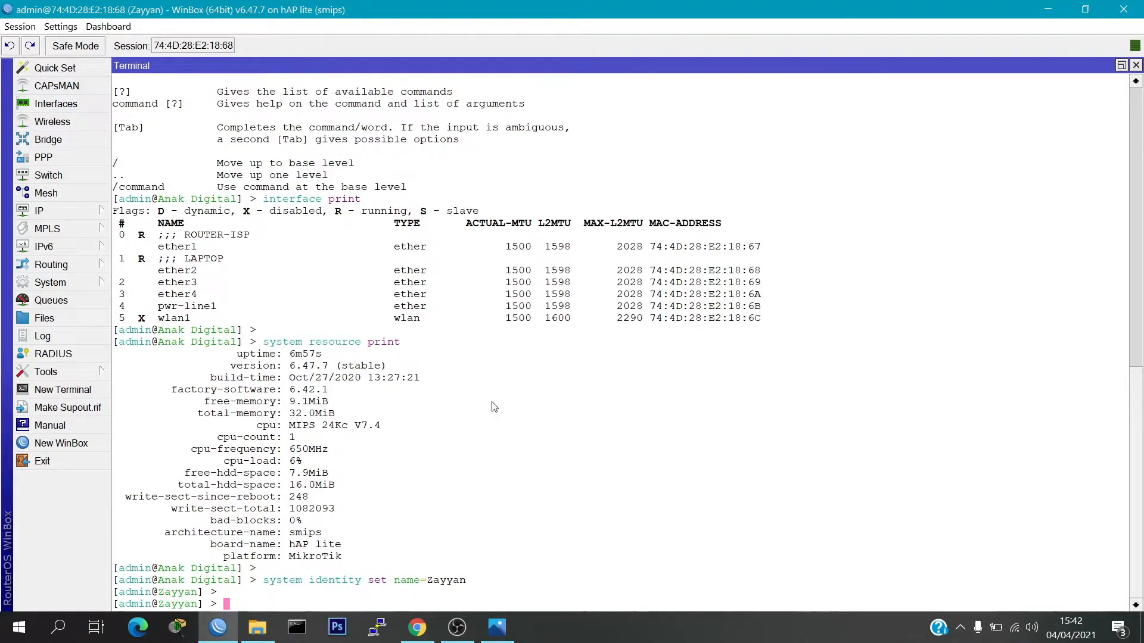
text(uswr)
key(BackSpace)
key(BackSpace)
key(BackSpace)
text(er group print)
key(Return)
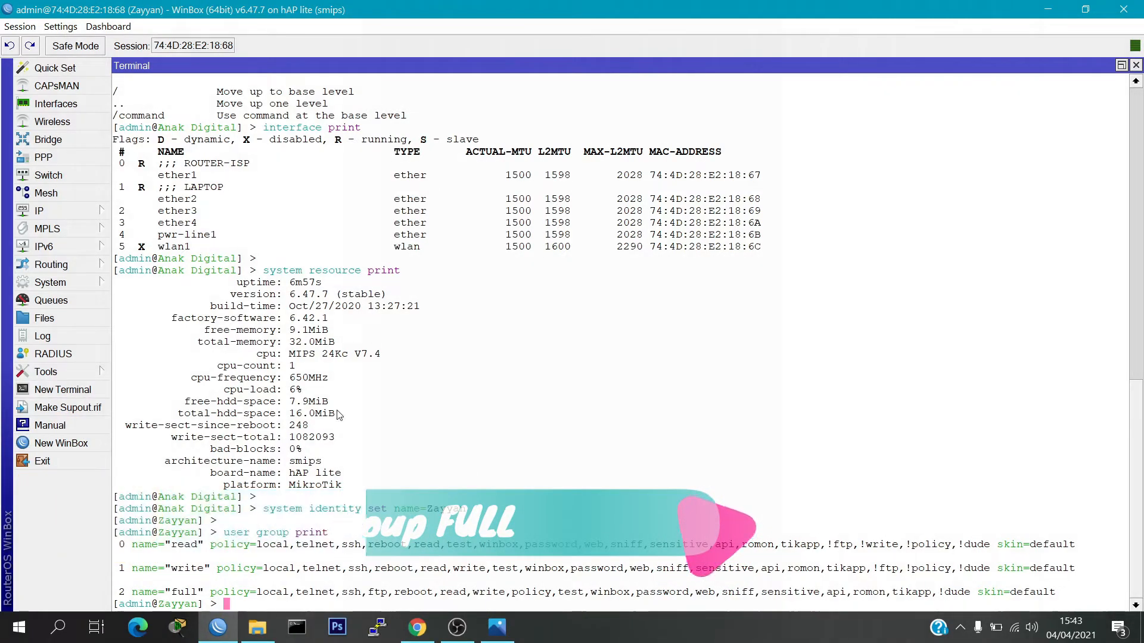
Add a new user in the full group with its name and password via 'user add'
key(Return)
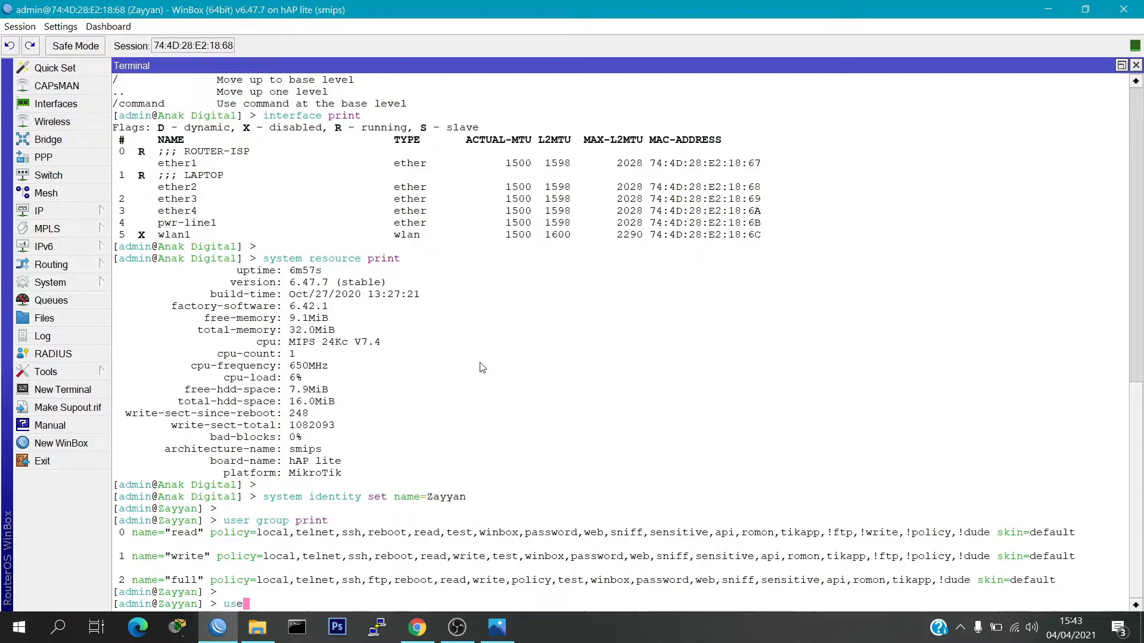
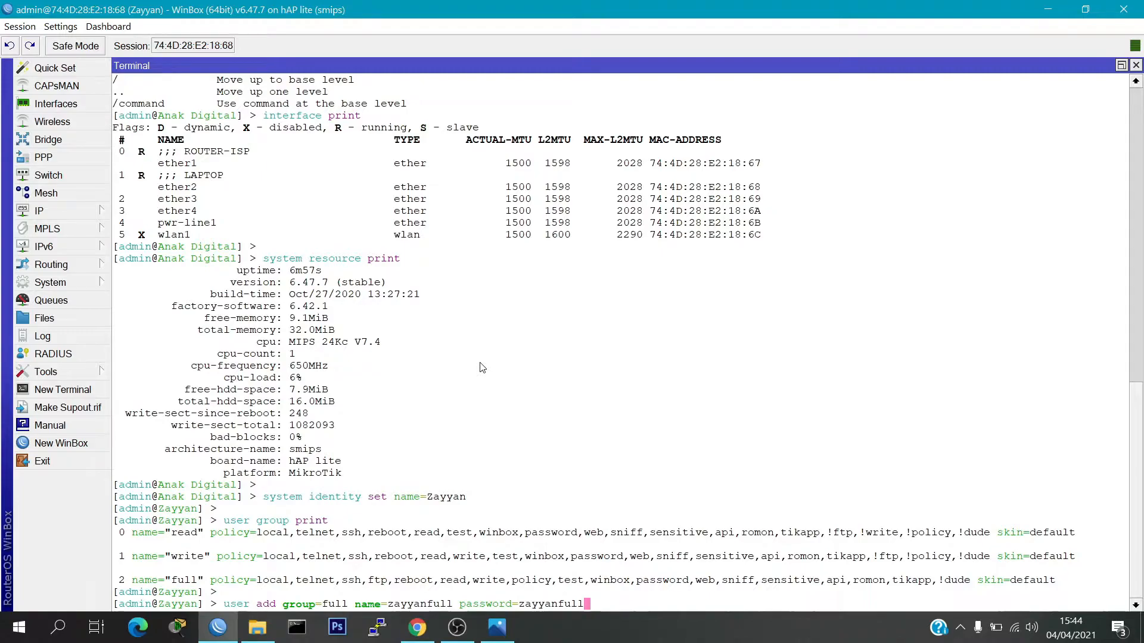
key(Return)
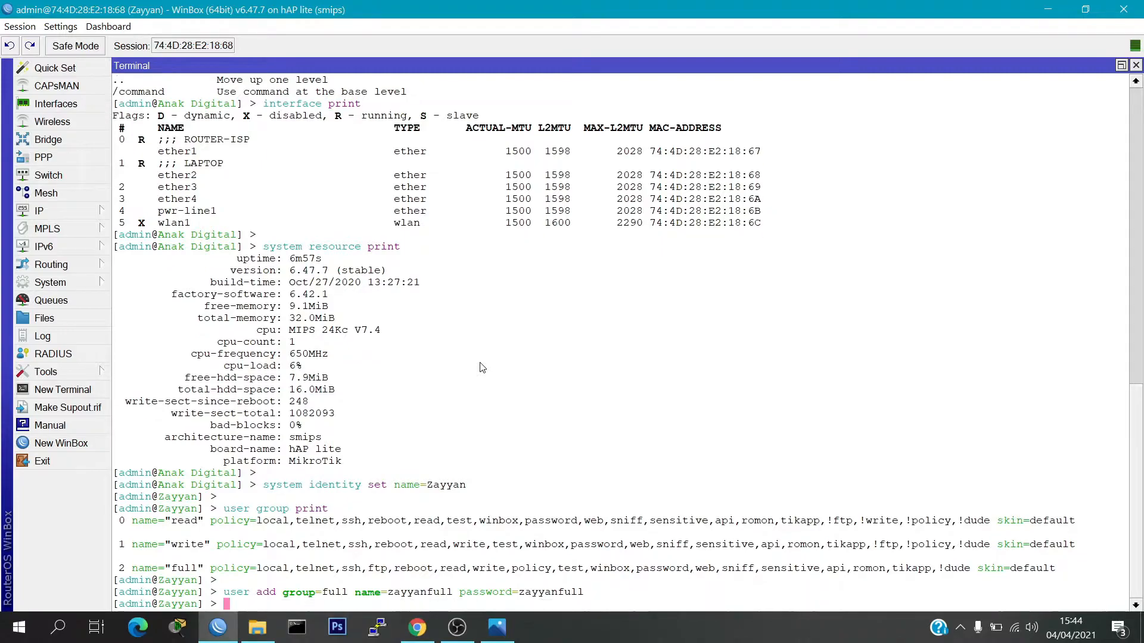
Run 'user print' to confirm the new user, then open a second WinBox loader
text(user print)
key(Return)
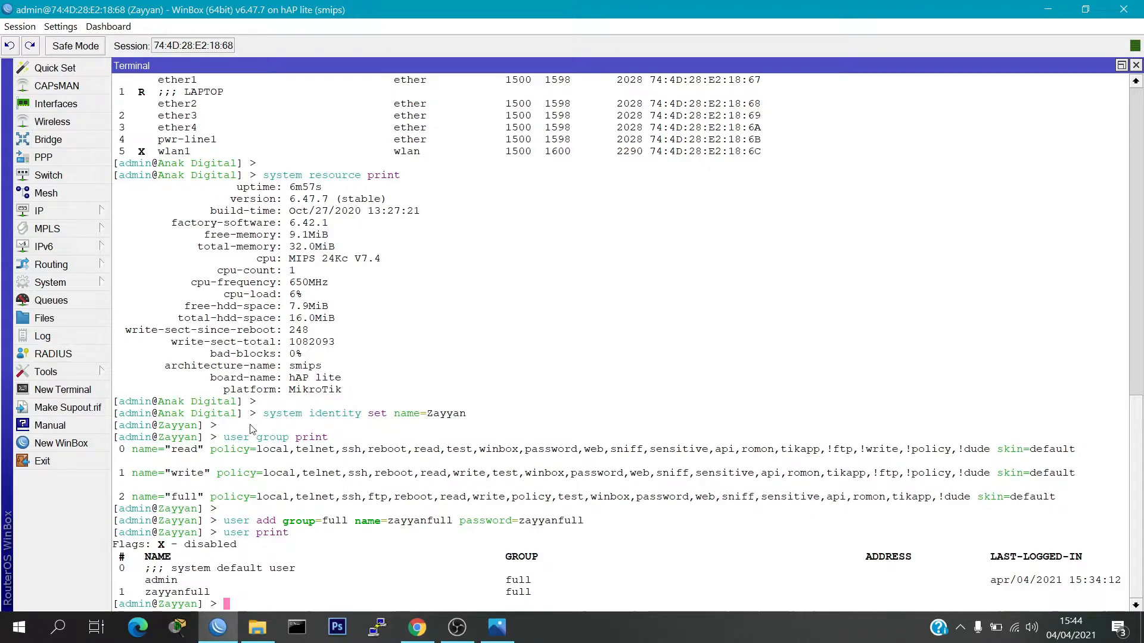
click(70, 442)
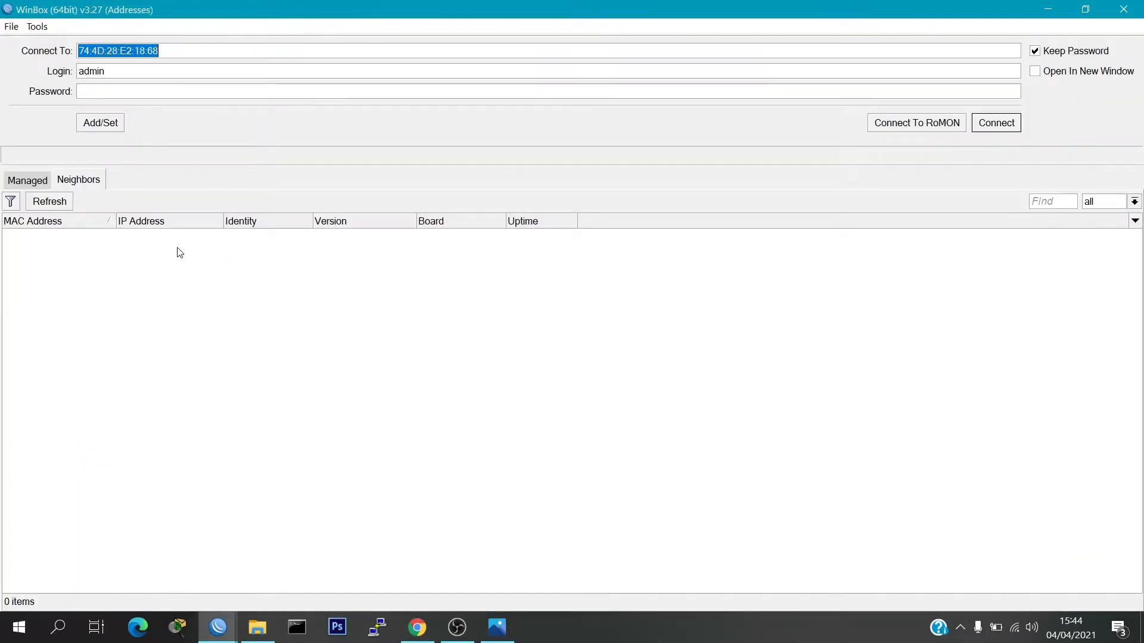
Refresh Neighbors and log in to the router as the new full-access user
click(58, 203)
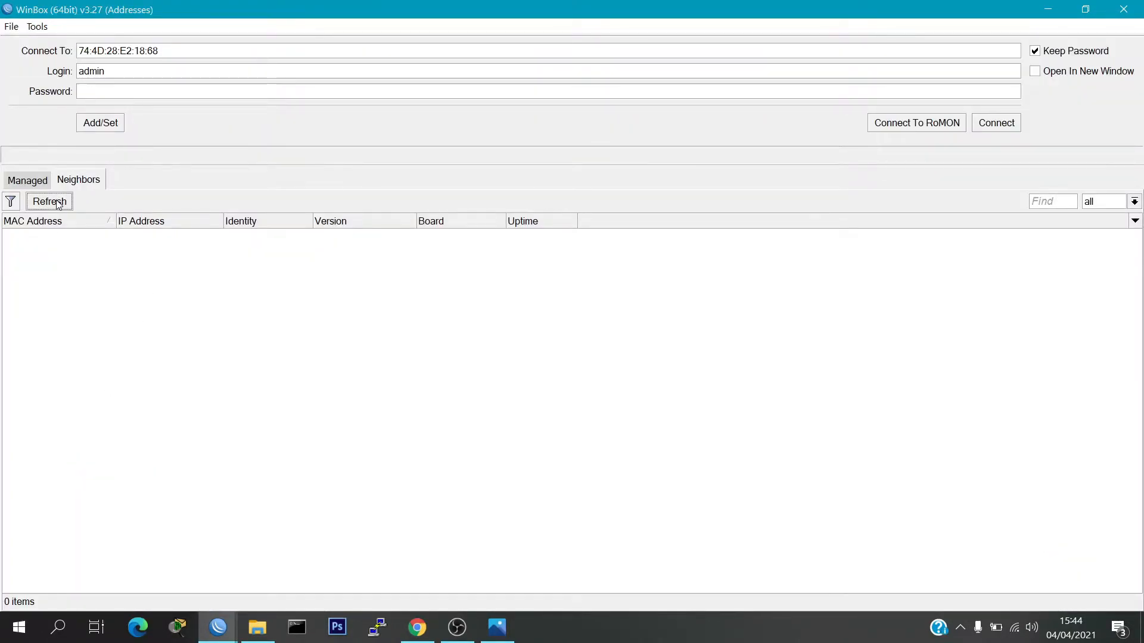
double_click(89, 71)
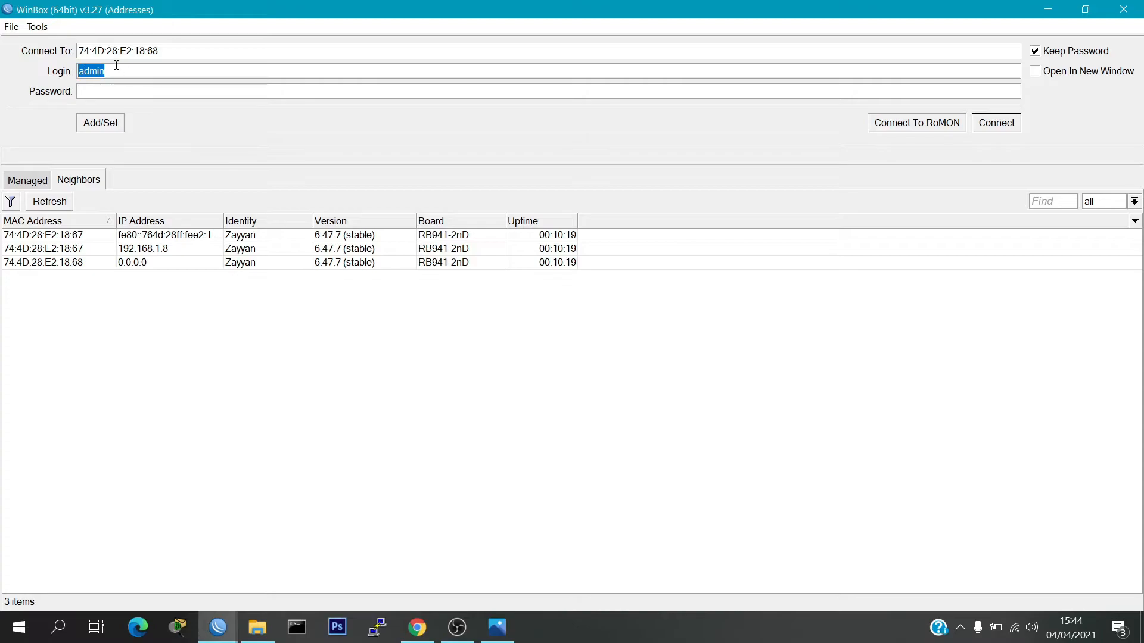
key(BackSpace)
click(988, 127)
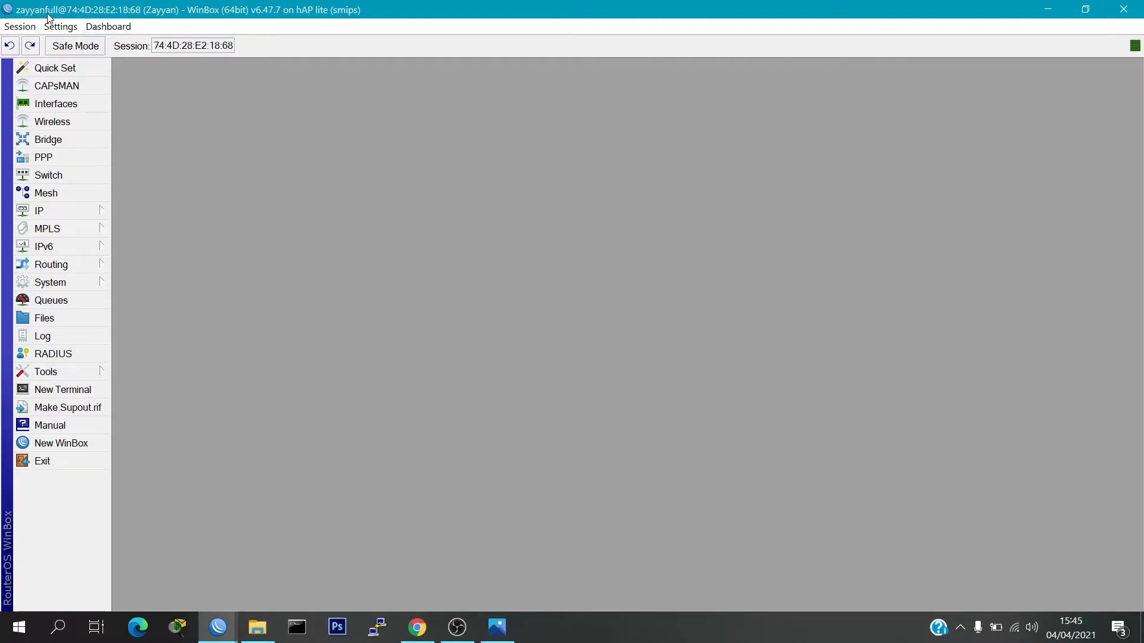
Compare with the admin session, re-maximize the new session, and test opening and closing a terminal
drag(48, 14, 149, 105)
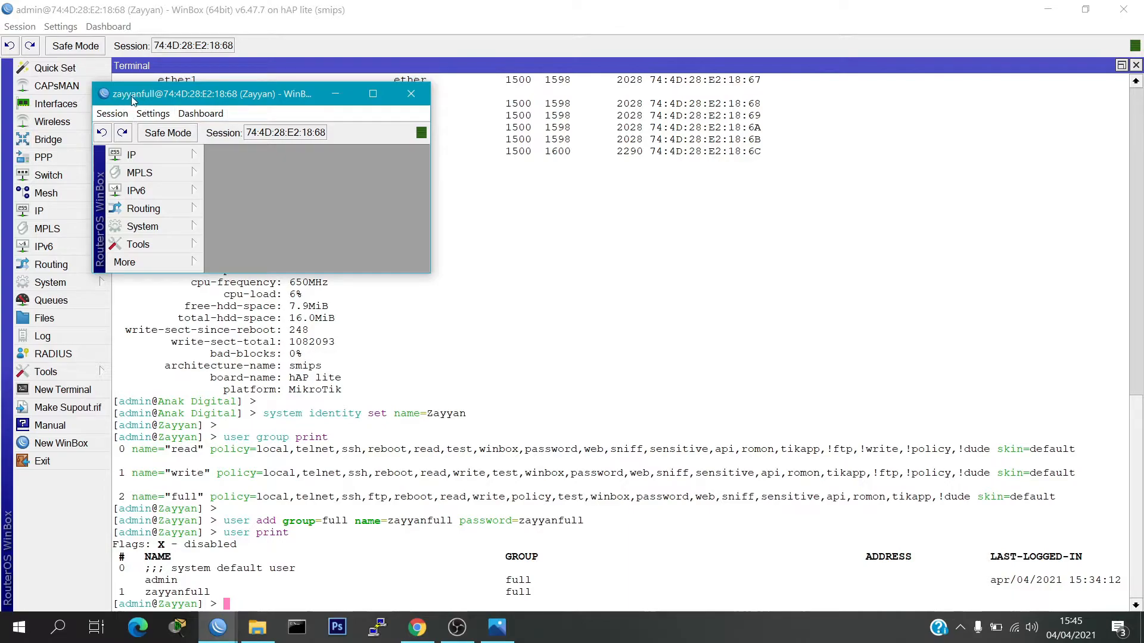
click(376, 88)
click(71, 388)
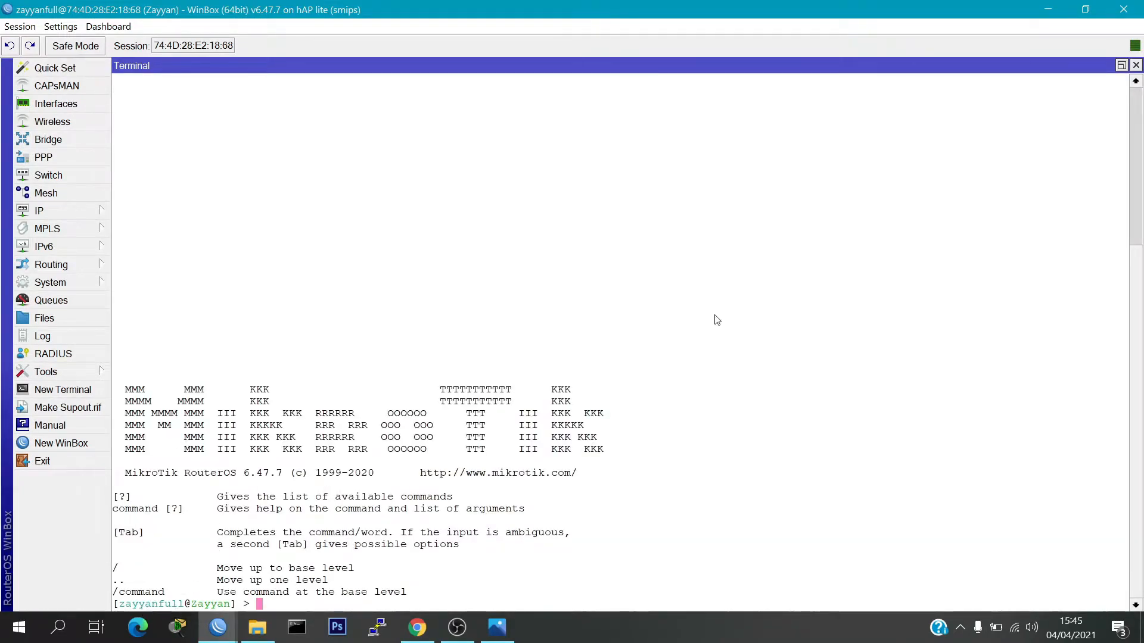
click(1135, 65)
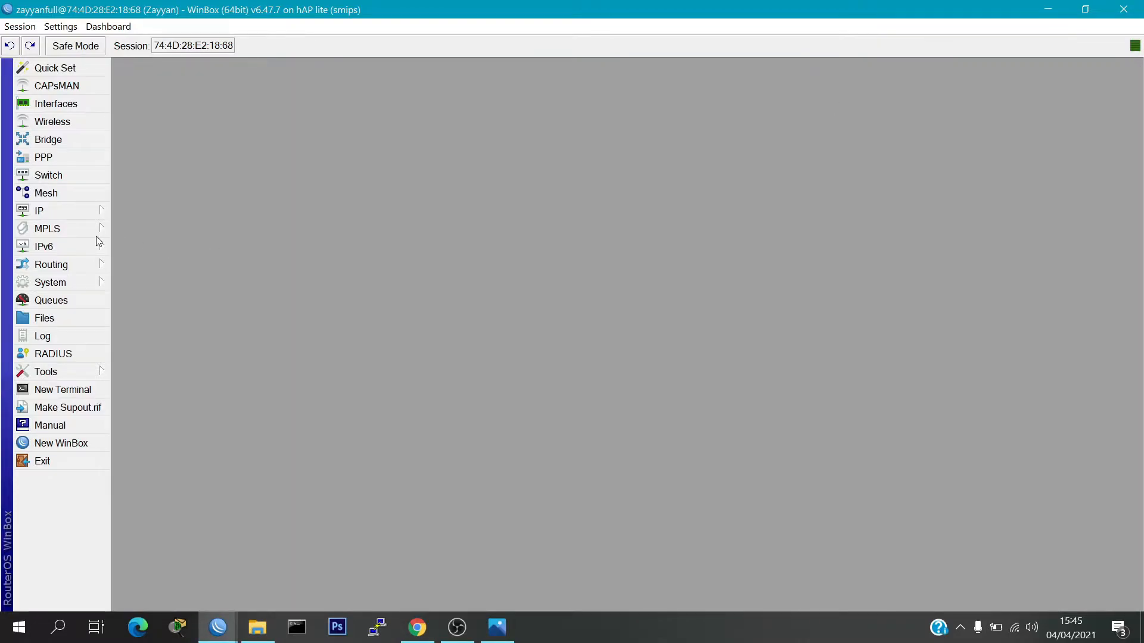
Add IP address 192.168.2.2/24 on ether3 under IP > Addresses
click(64, 213)
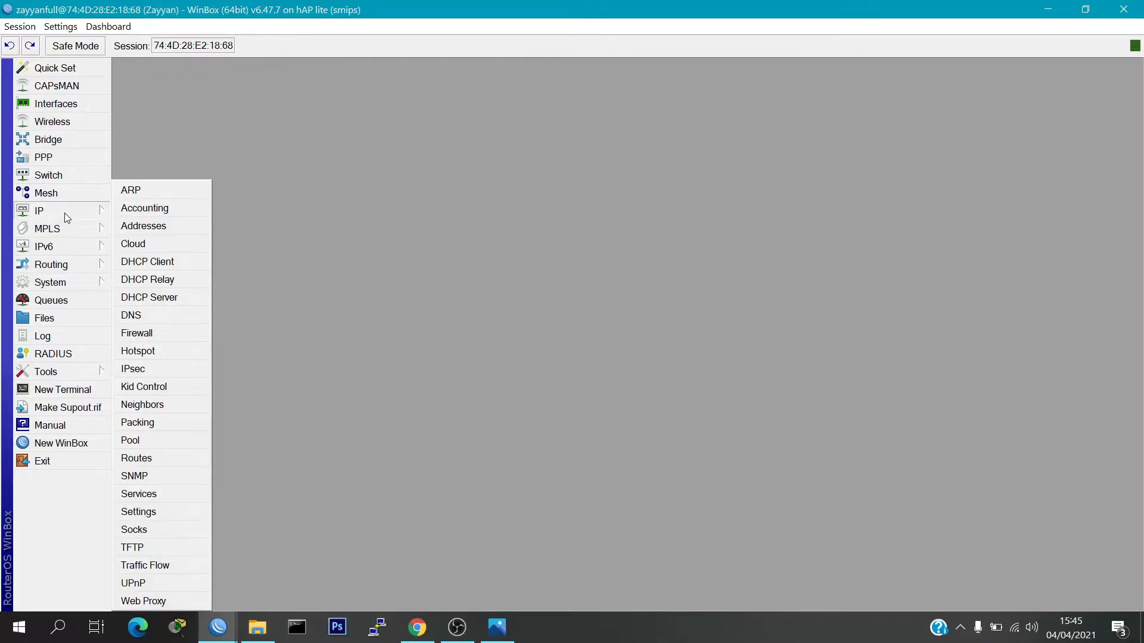
click(157, 230)
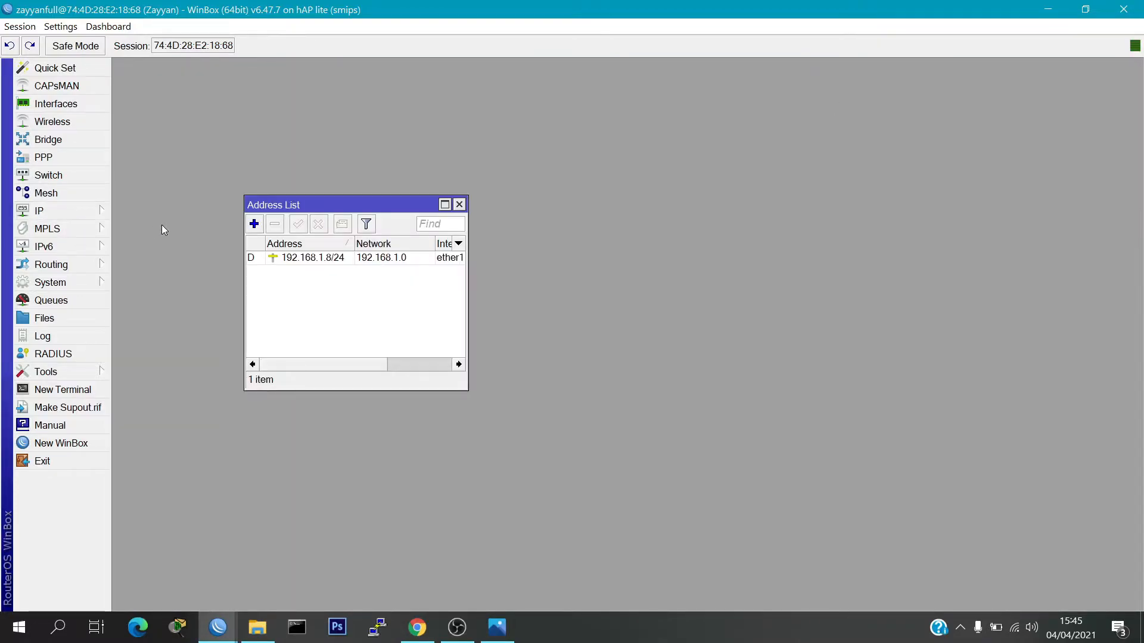
click(255, 224)
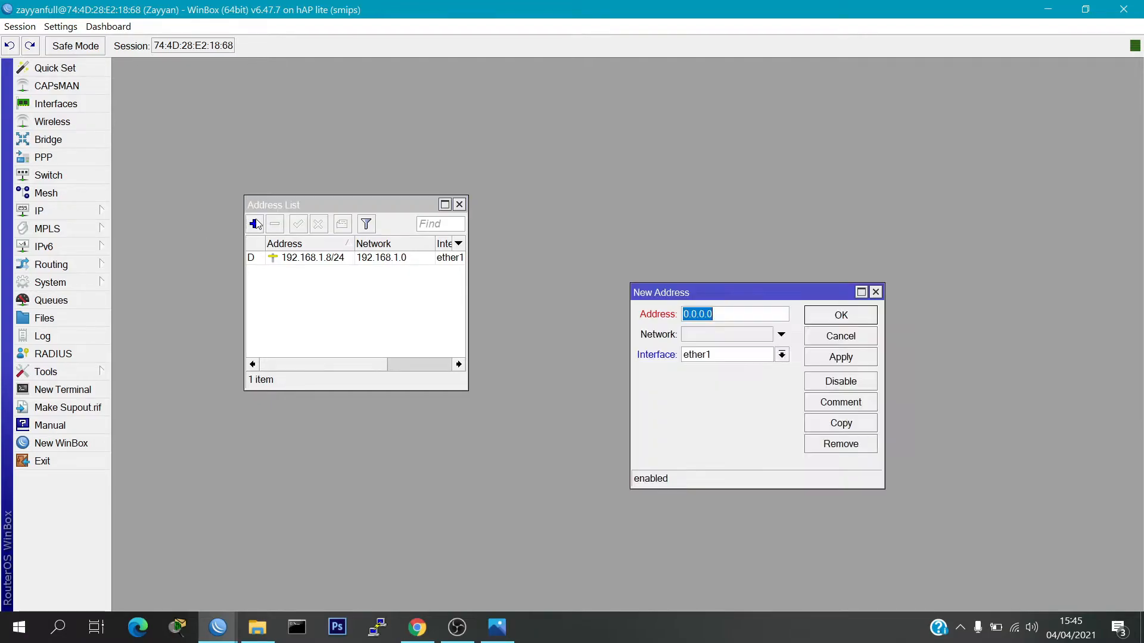
text(192.168.2.2/24)
click(781, 355)
click(699, 393)
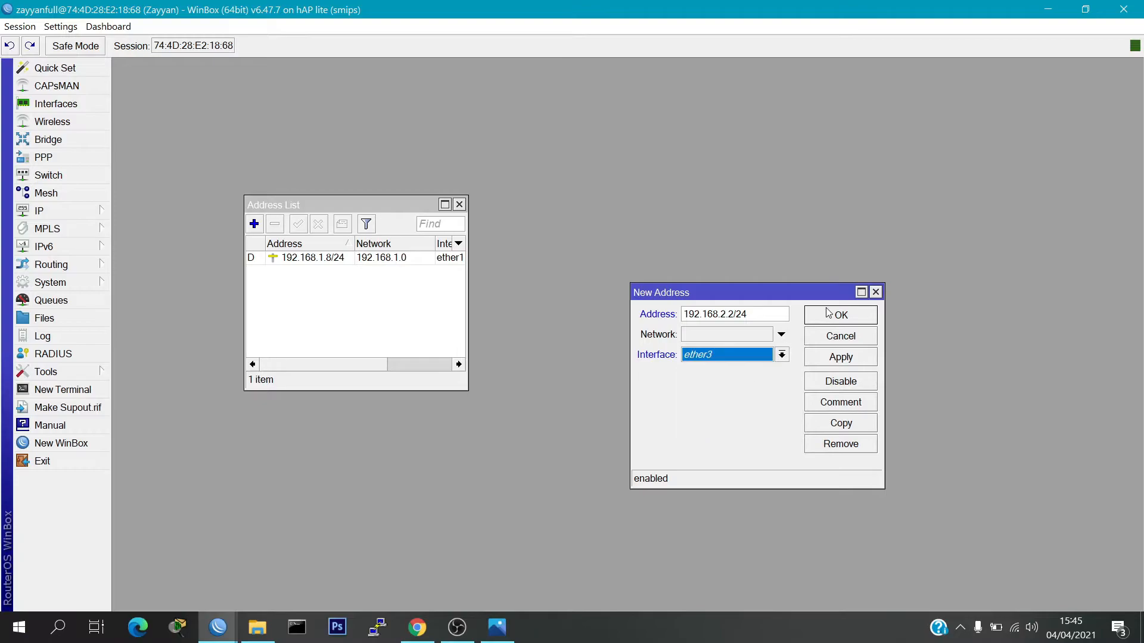
click(827, 316)
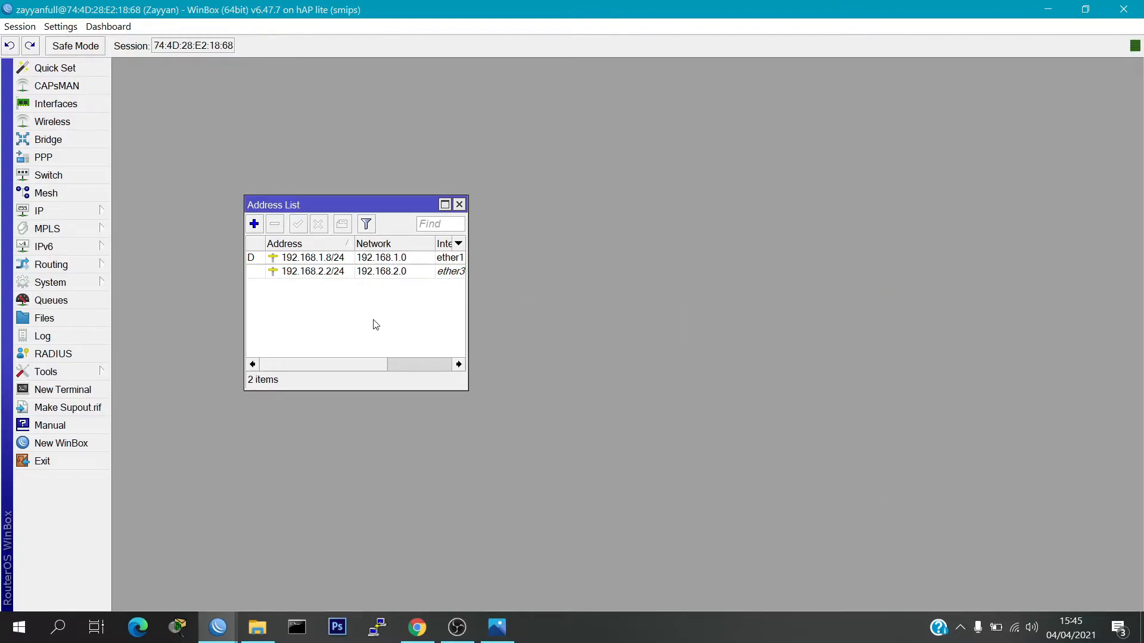
Delete the 192.168.2.2/24 address, close the list, and return to the admin session
click(329, 273)
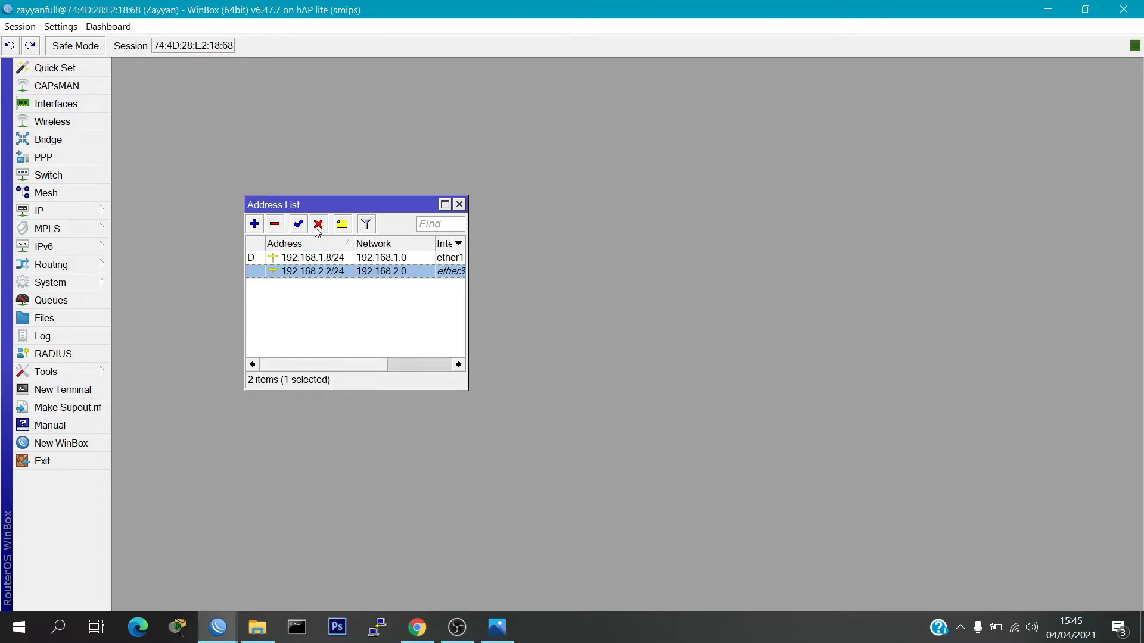
click(277, 225)
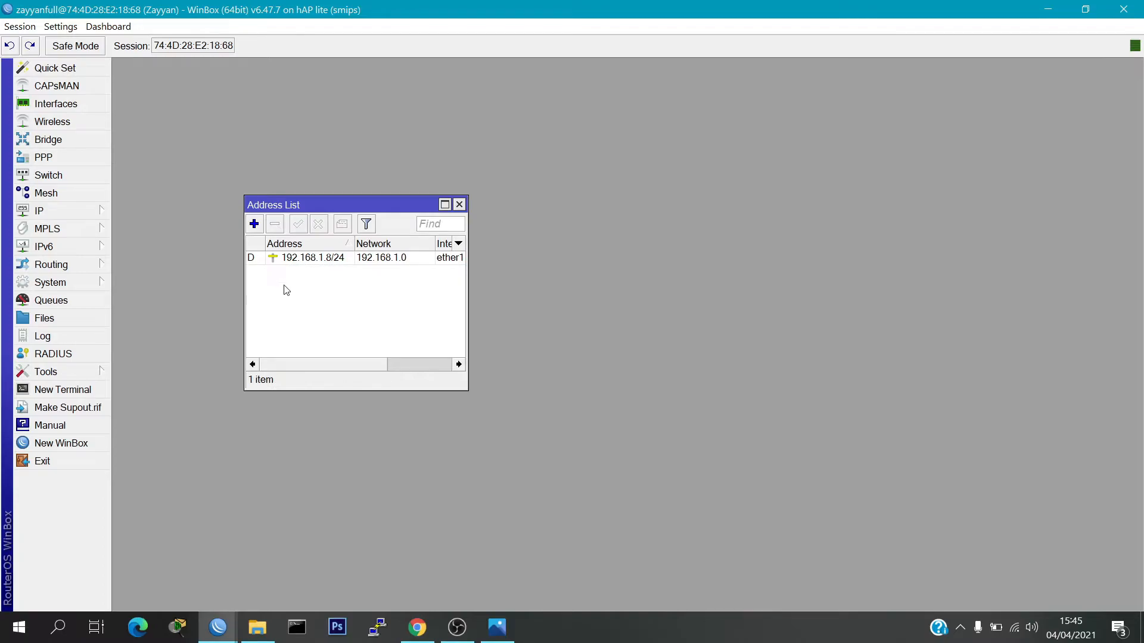
click(460, 204)
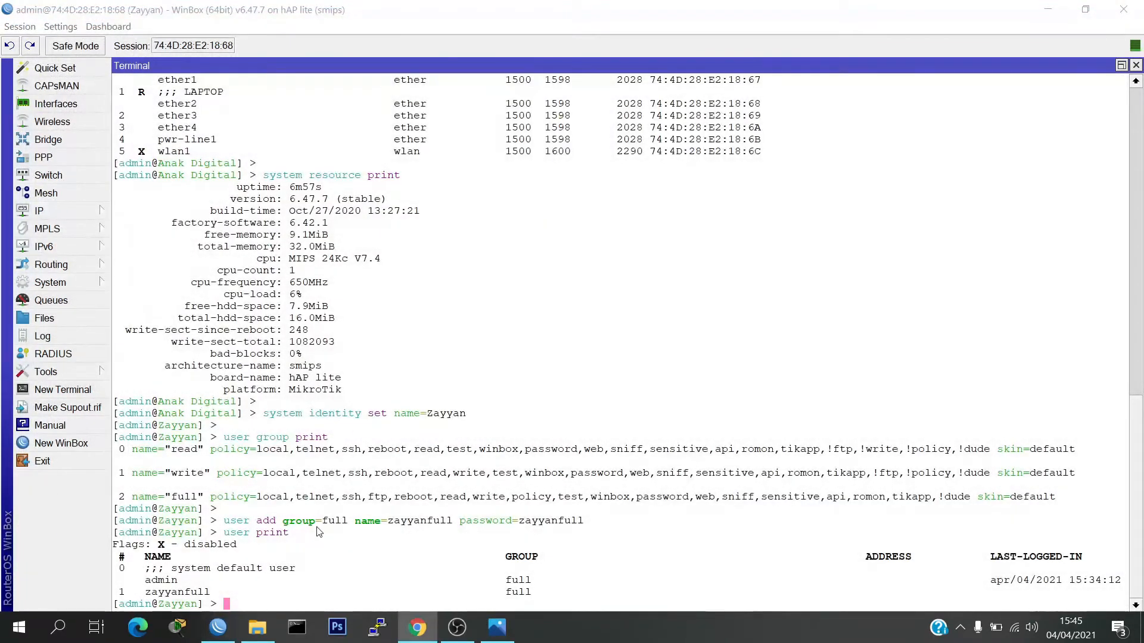
click(318, 532)
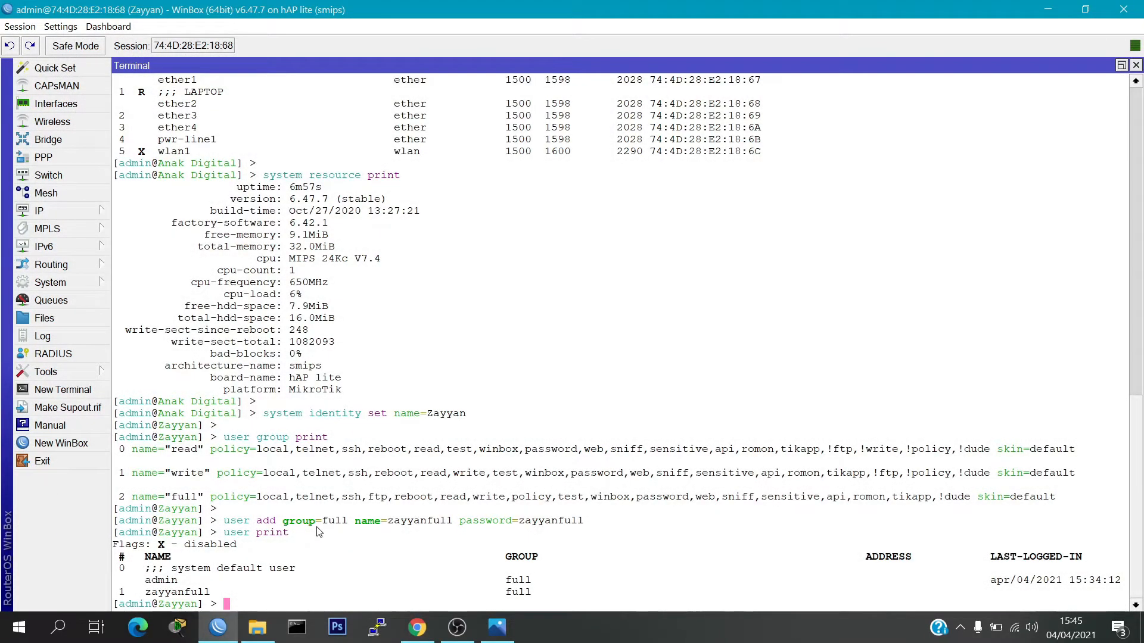
Add a read-group user with its name and password, then run 'user print' to confirm
key(Return)
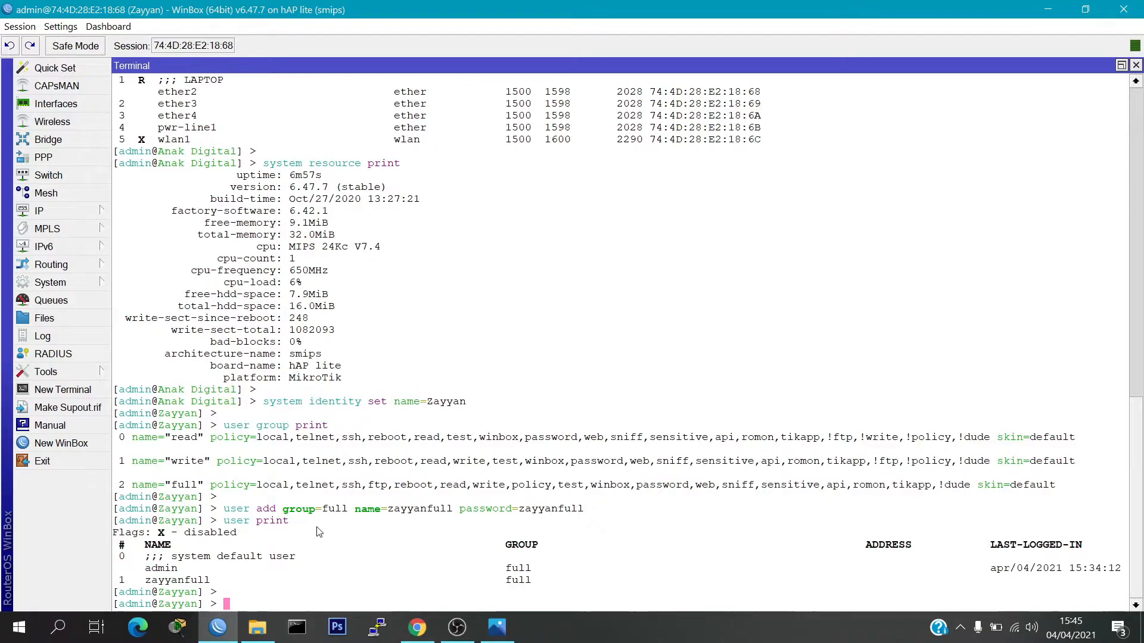
text(user a)
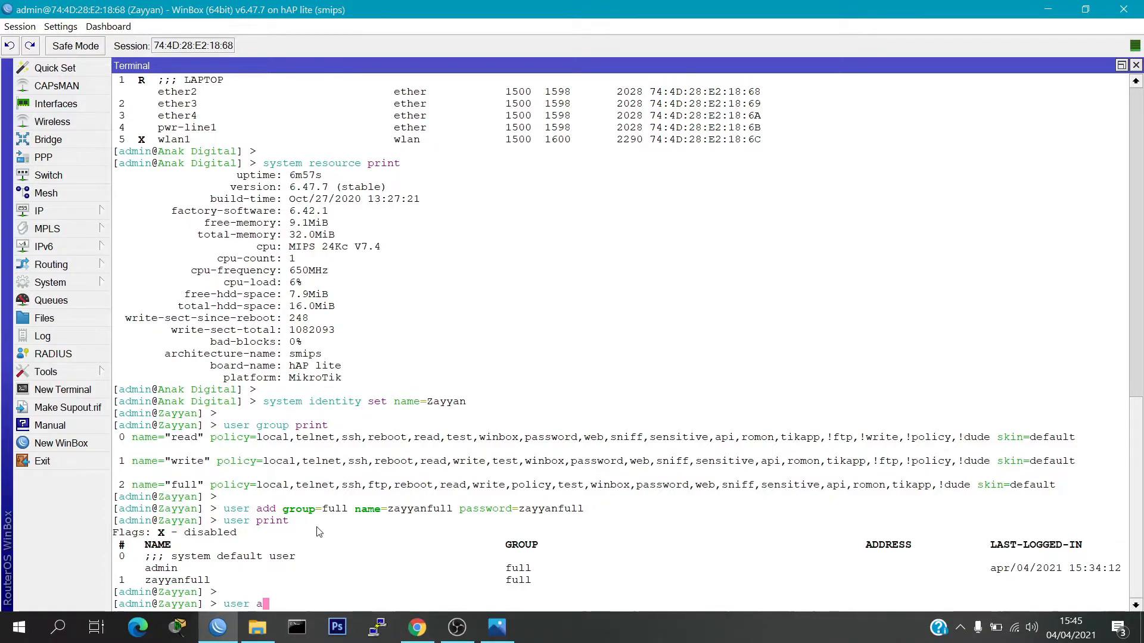
text(dd group=read na)
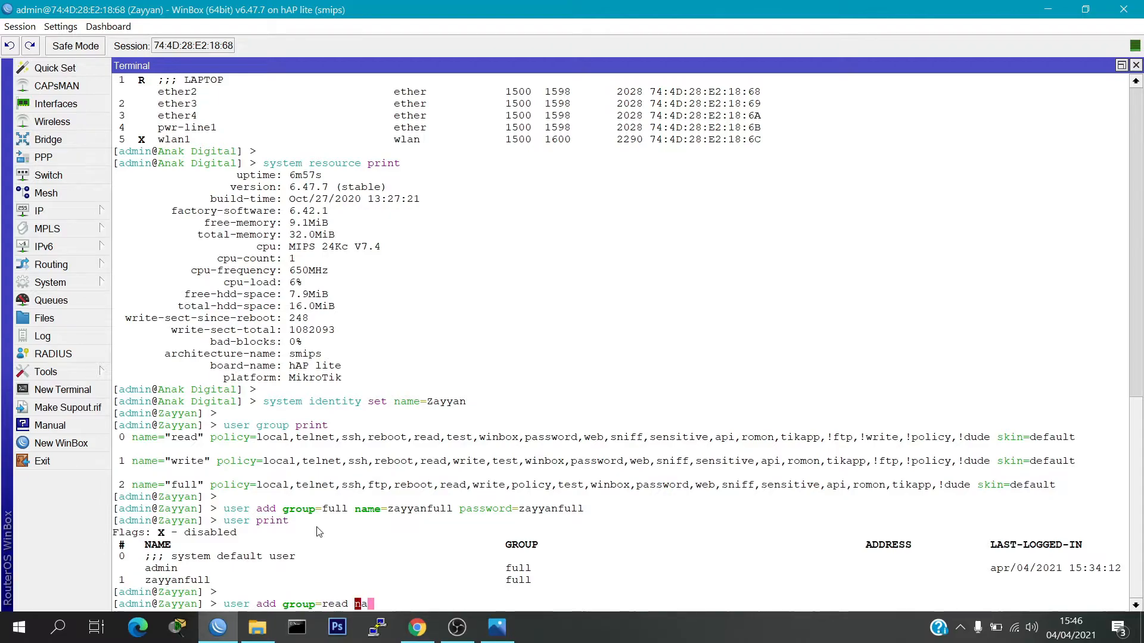
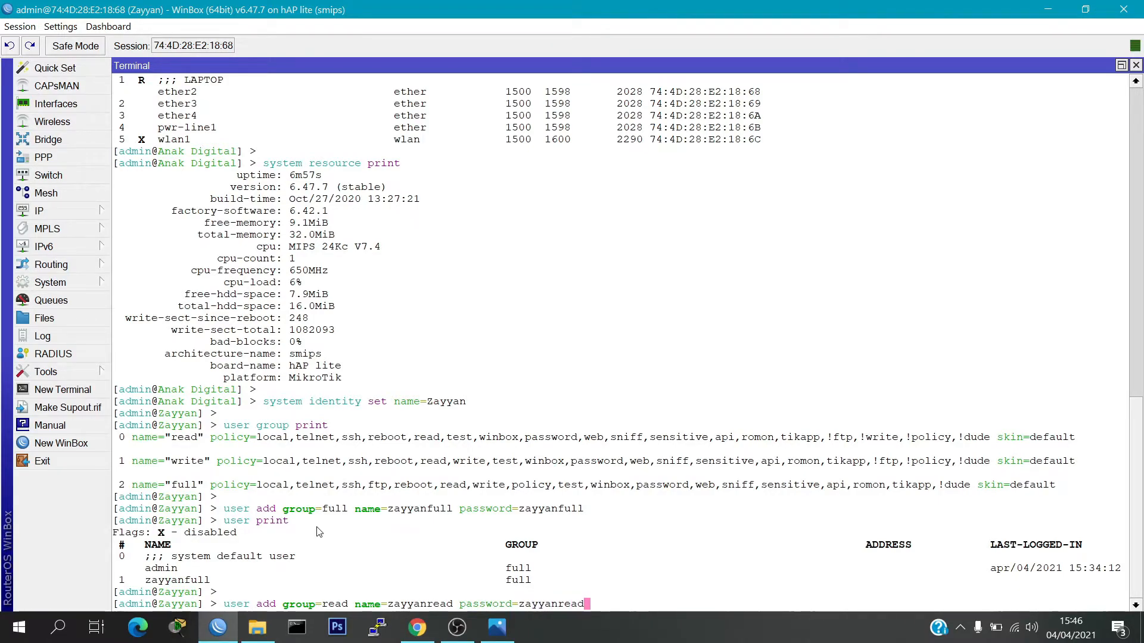
key(Return)
text(user p)
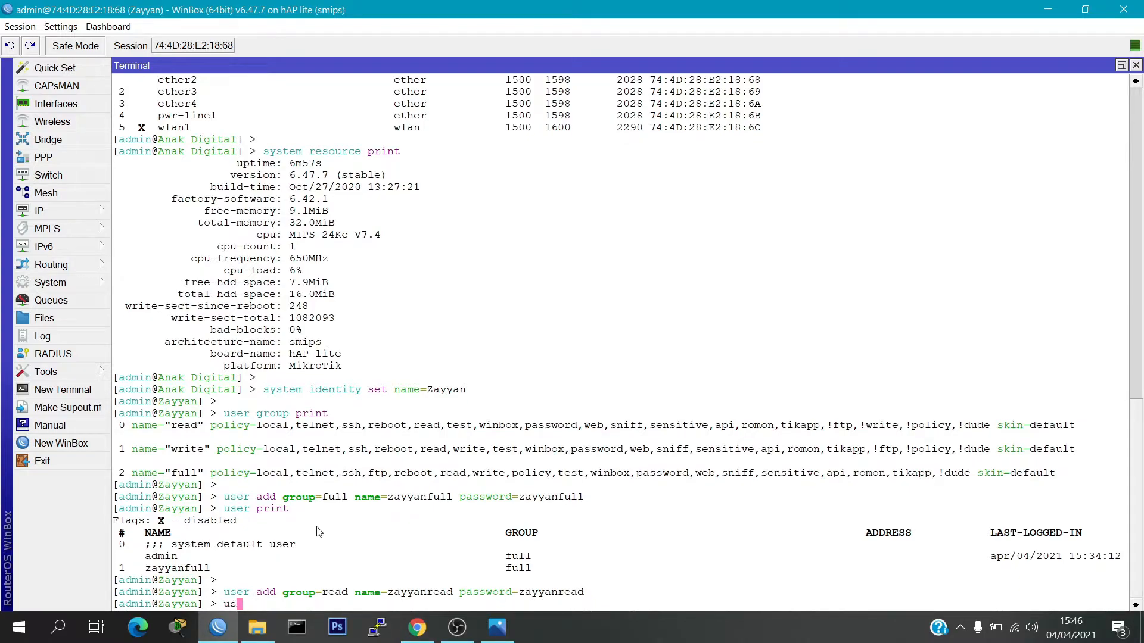
text(rint)
key(Return)
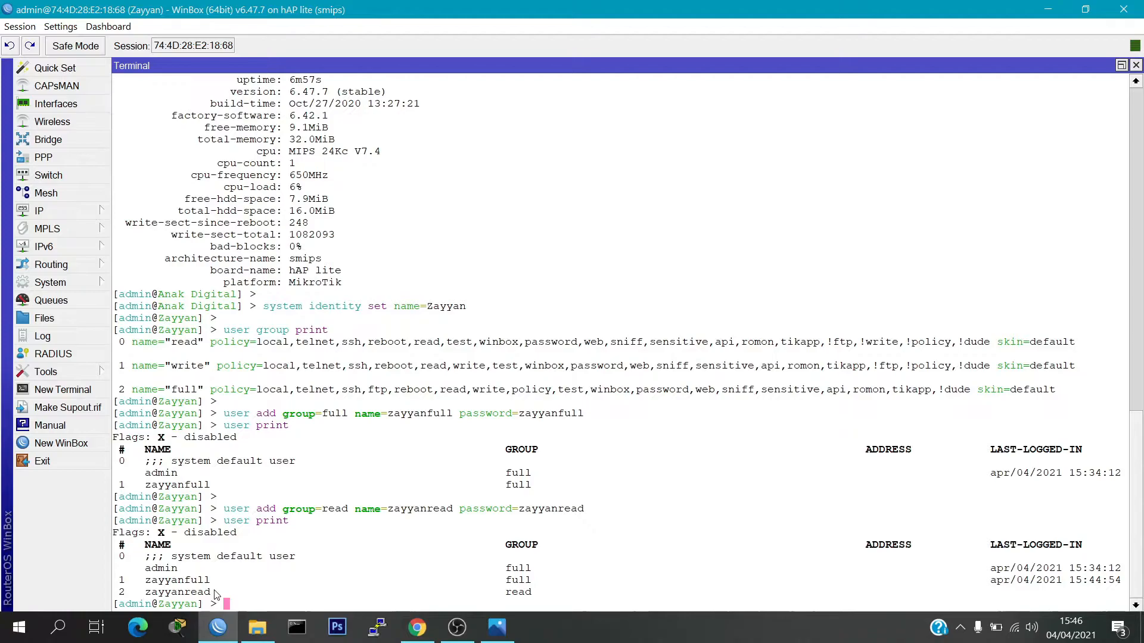
Log in to the router in a new WinBox session with the read-only user's name and password
click(101, 443)
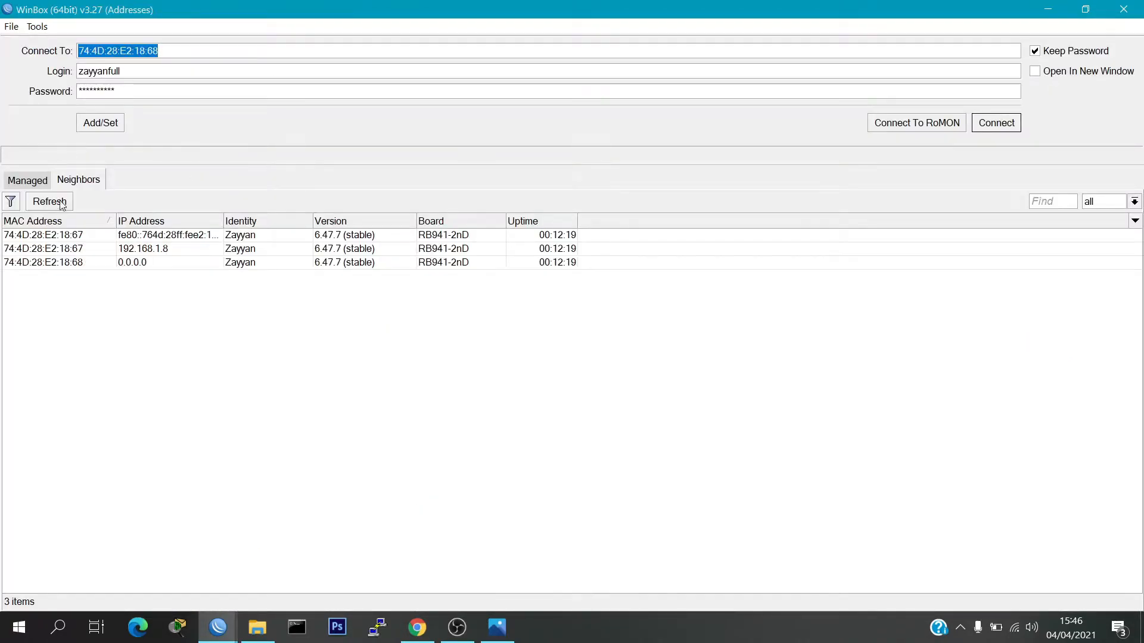
double_click(130, 71)
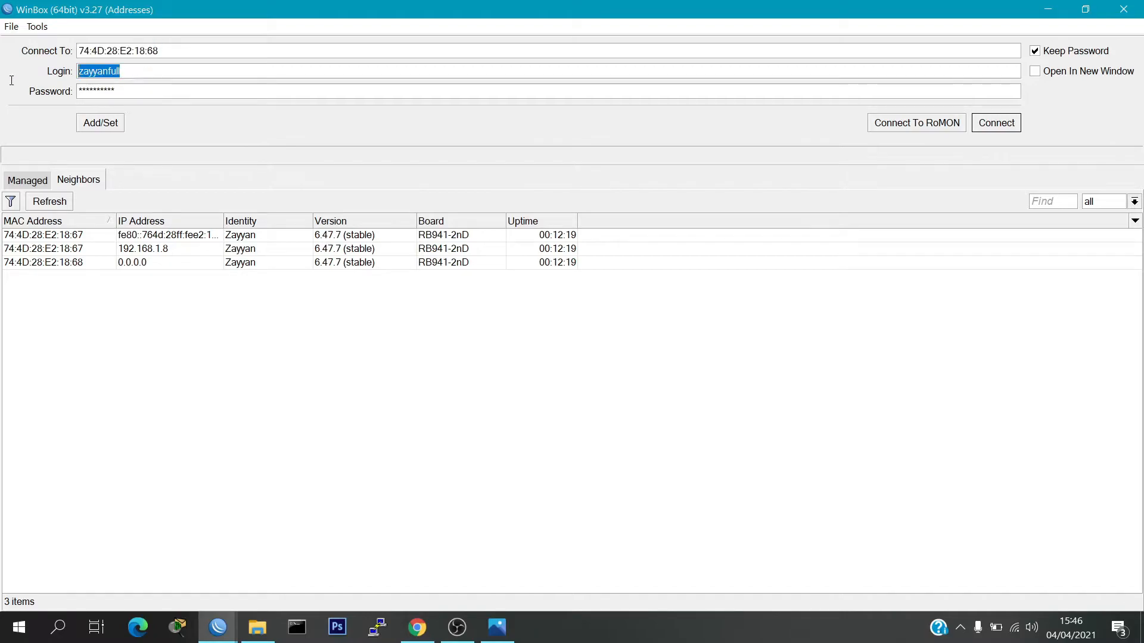
key(BackSpace)
click(158, 86)
text(*****)
click(1008, 128)
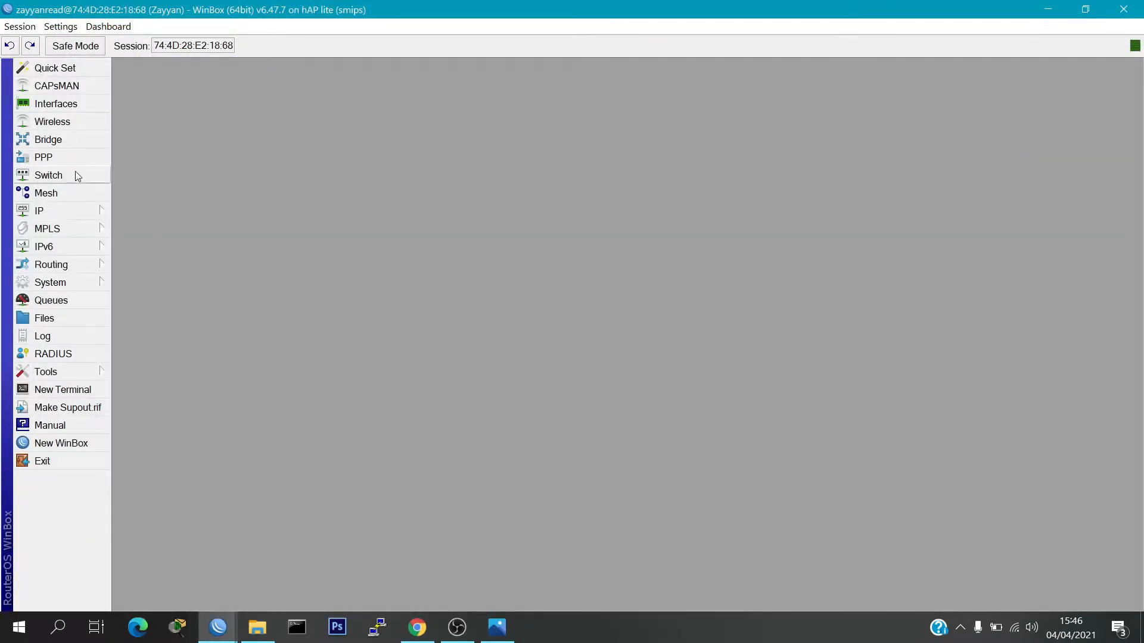
View the IP address list in the read-only session, then close it
click(80, 212)
click(142, 227)
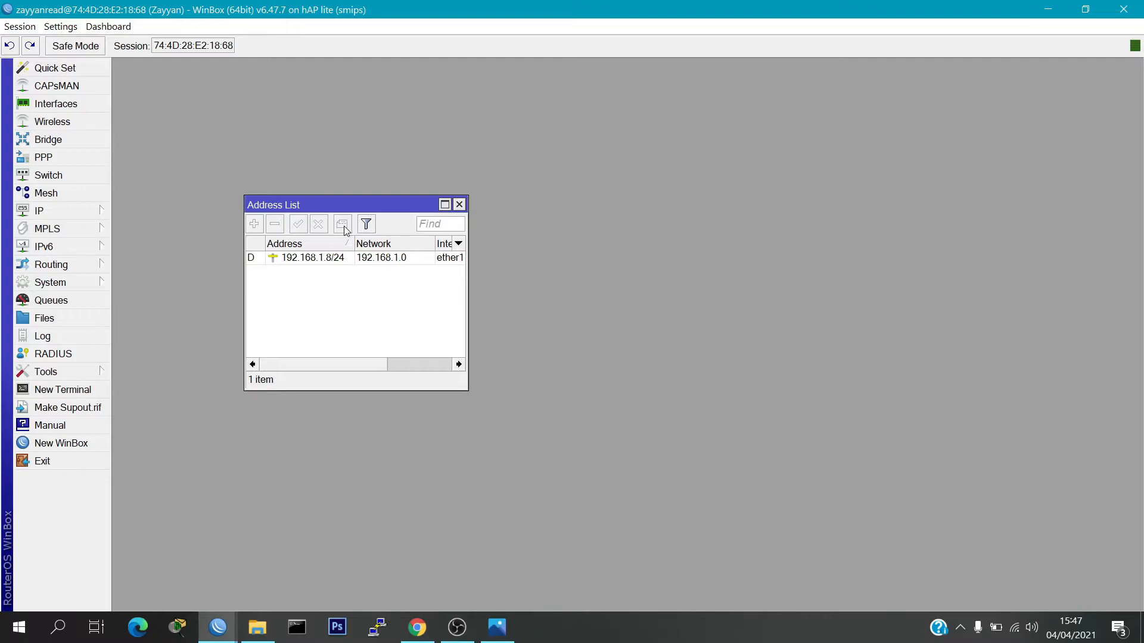
click(459, 206)
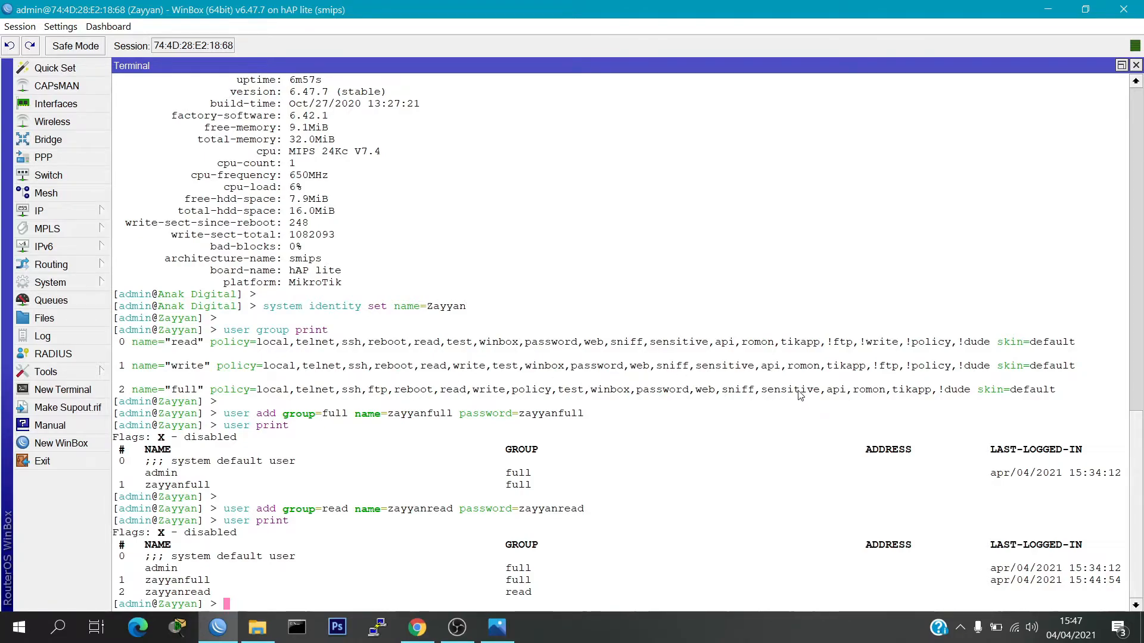
Add a new router user in the write group, with its name and password, from the terminal
key(Return)
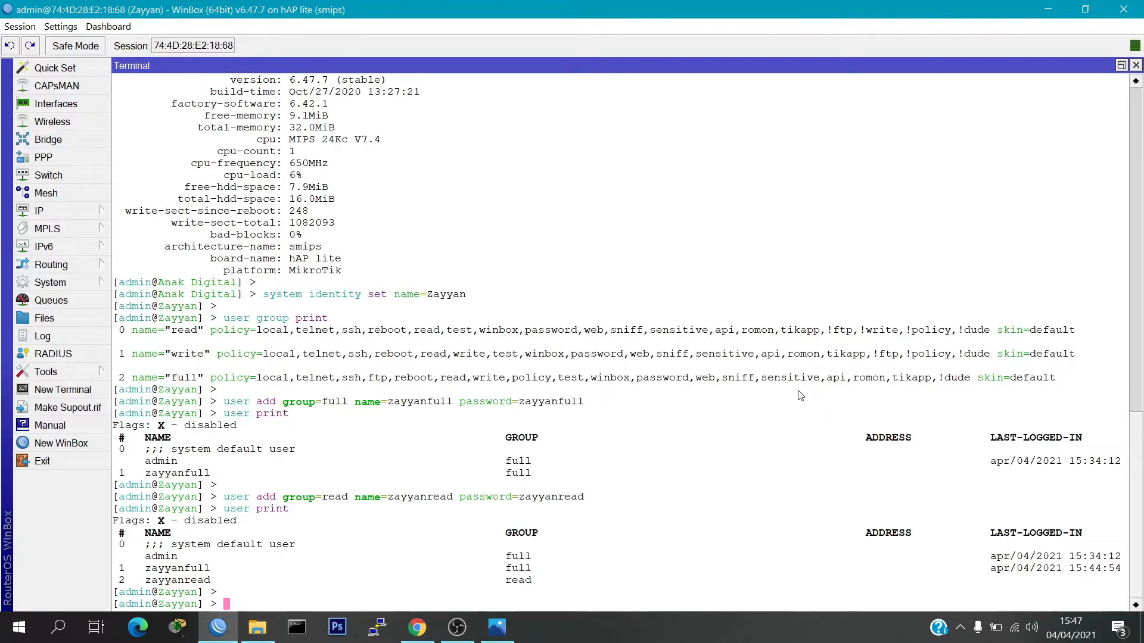
text(user add group=)
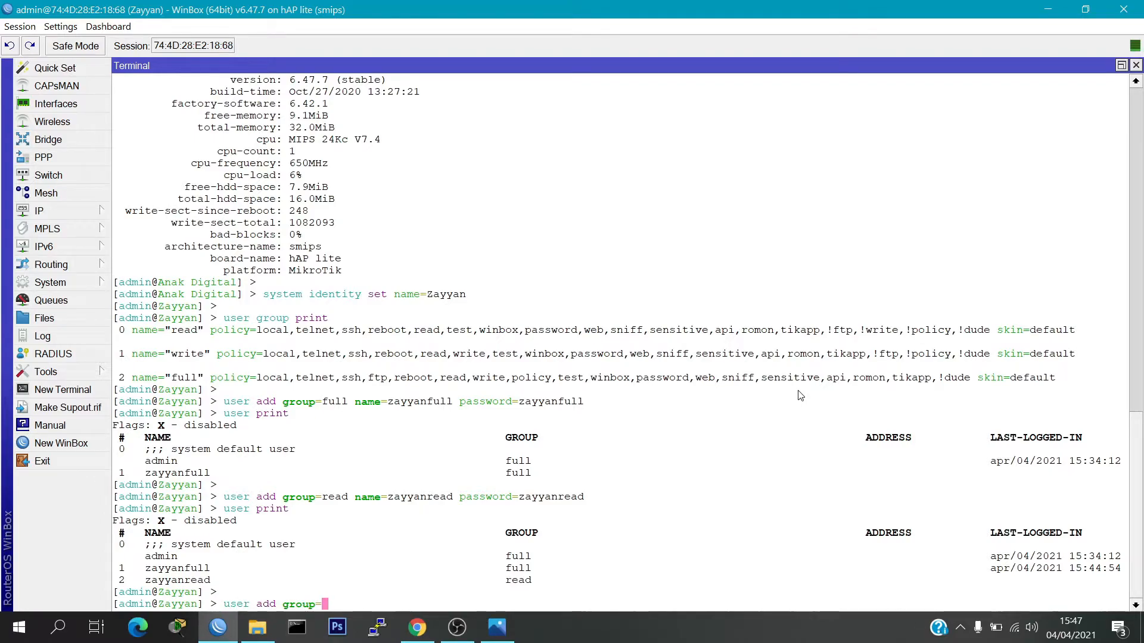
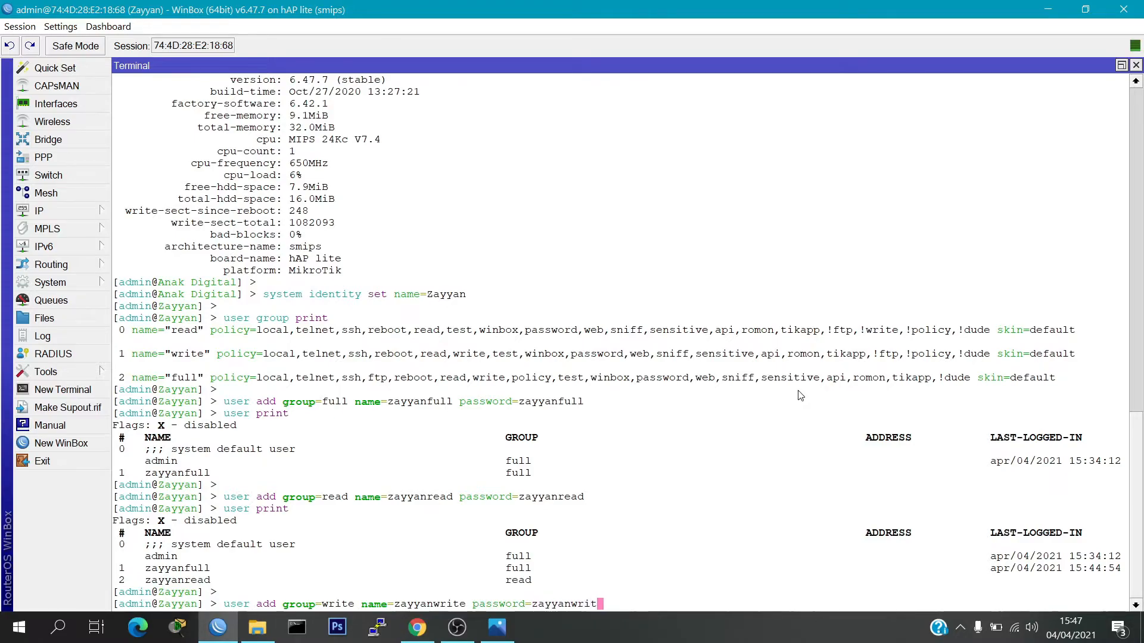
key(Return)
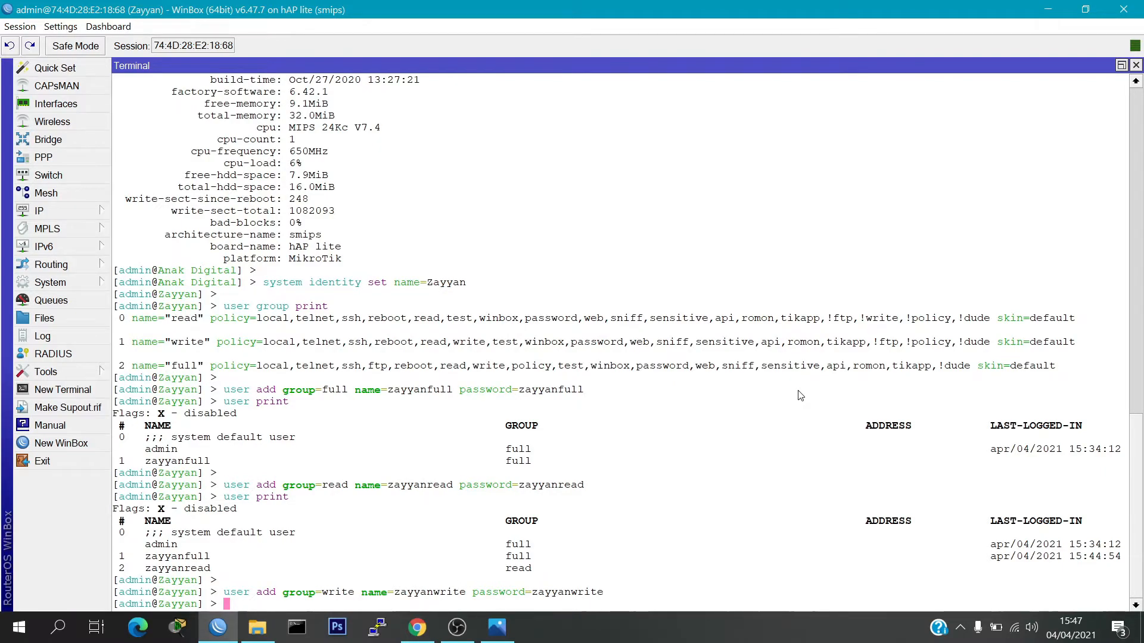
Run 'user print' to confirm the write-group user, then exit the session and relaunch WinBox
text(user print)
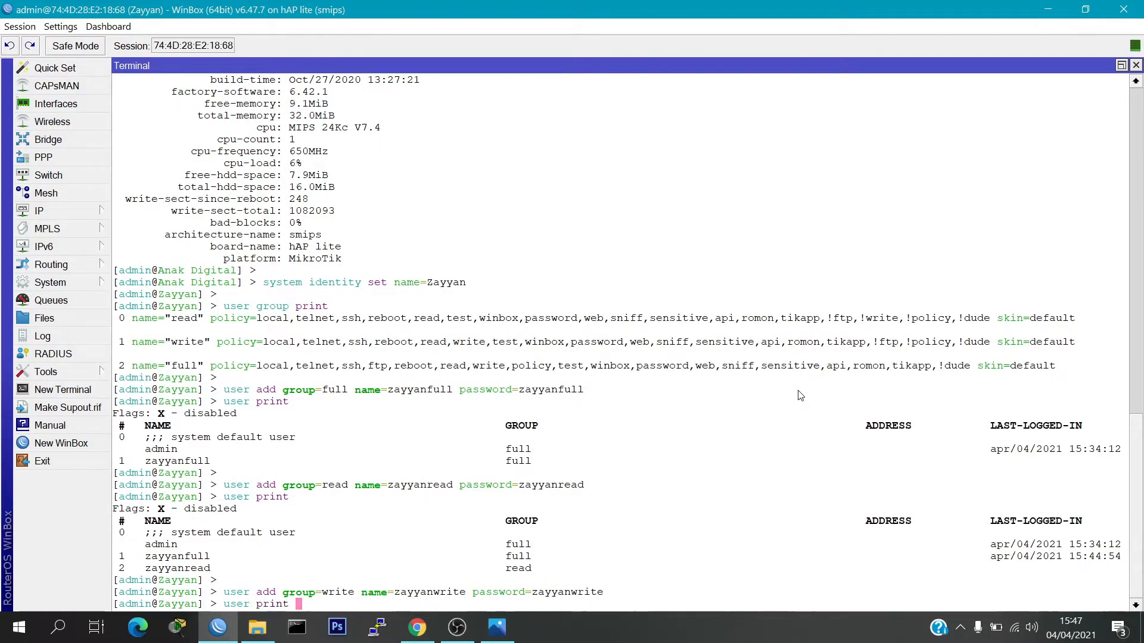
key(Return)
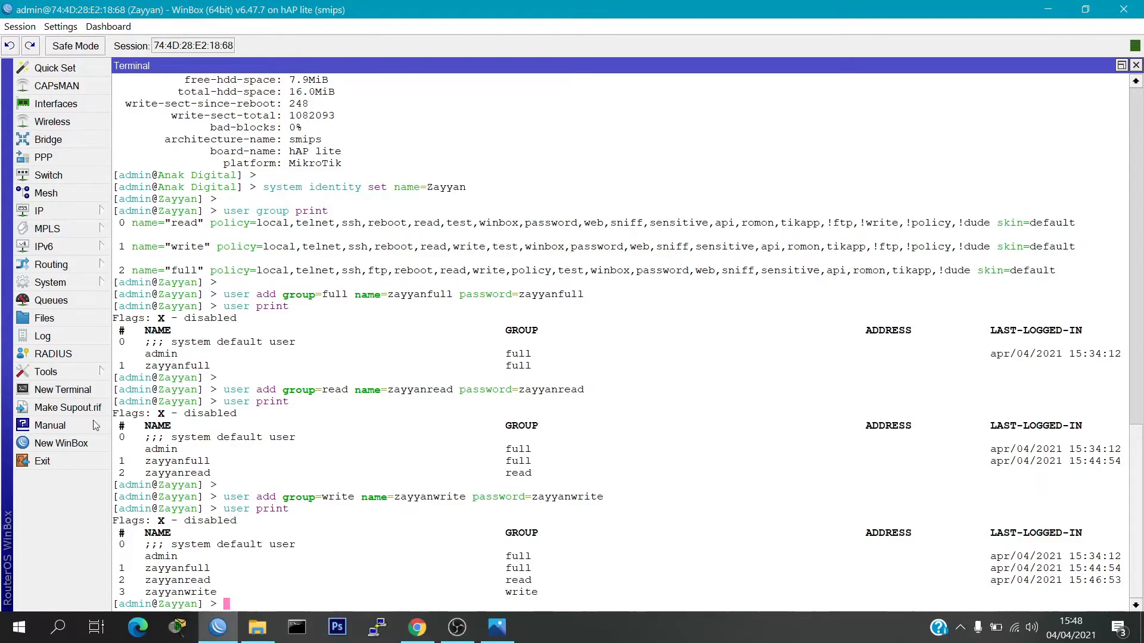
click(60, 456)
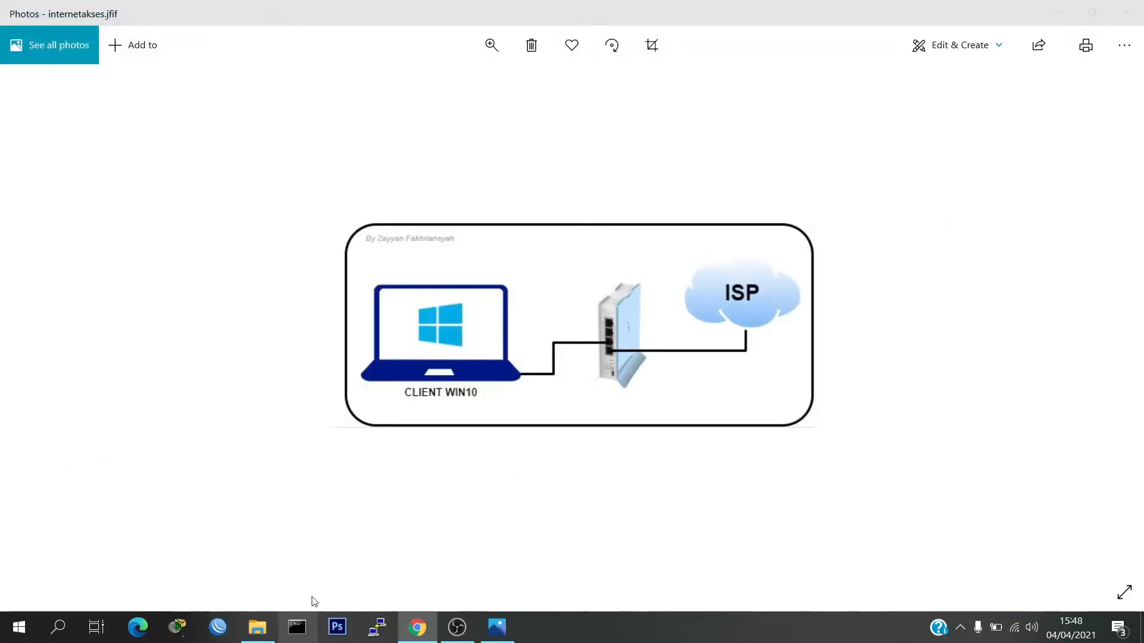
click(218, 627)
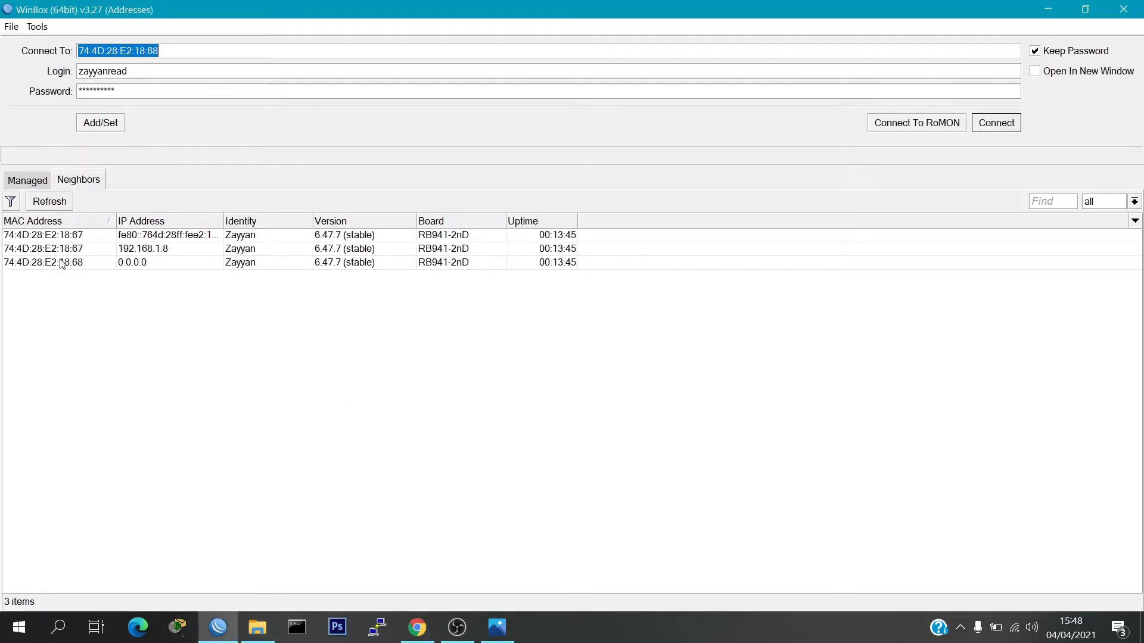
Connect to router 74:4D:28:E2:18:68 with the write-group user's credentials and close the Terminal
click(64, 267)
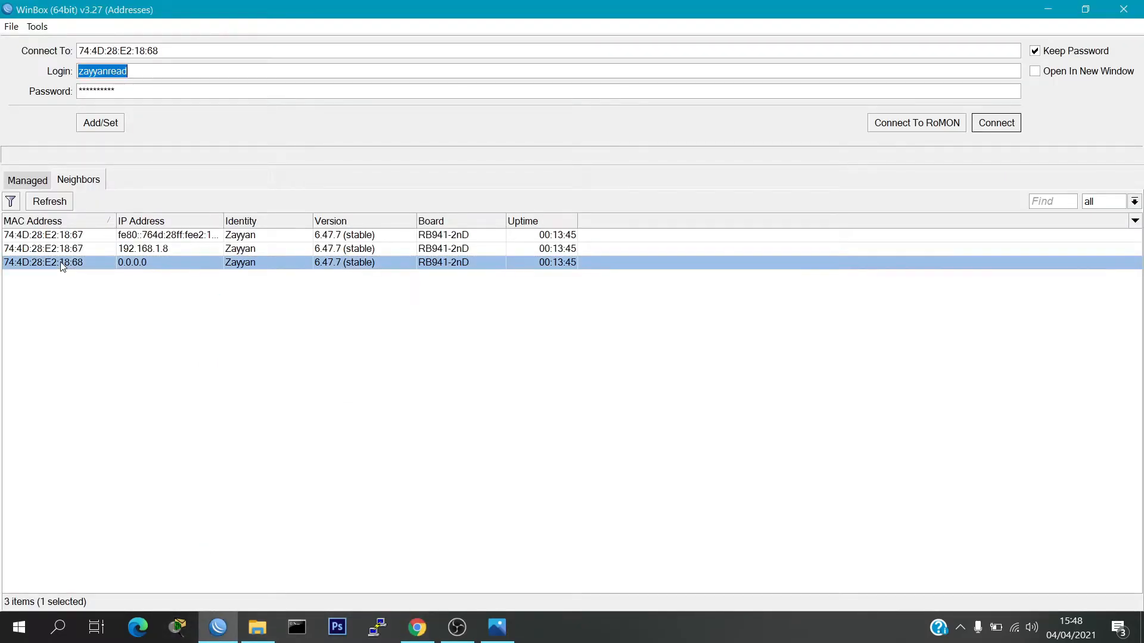
click(150, 71)
double_click(135, 75)
text(zay)
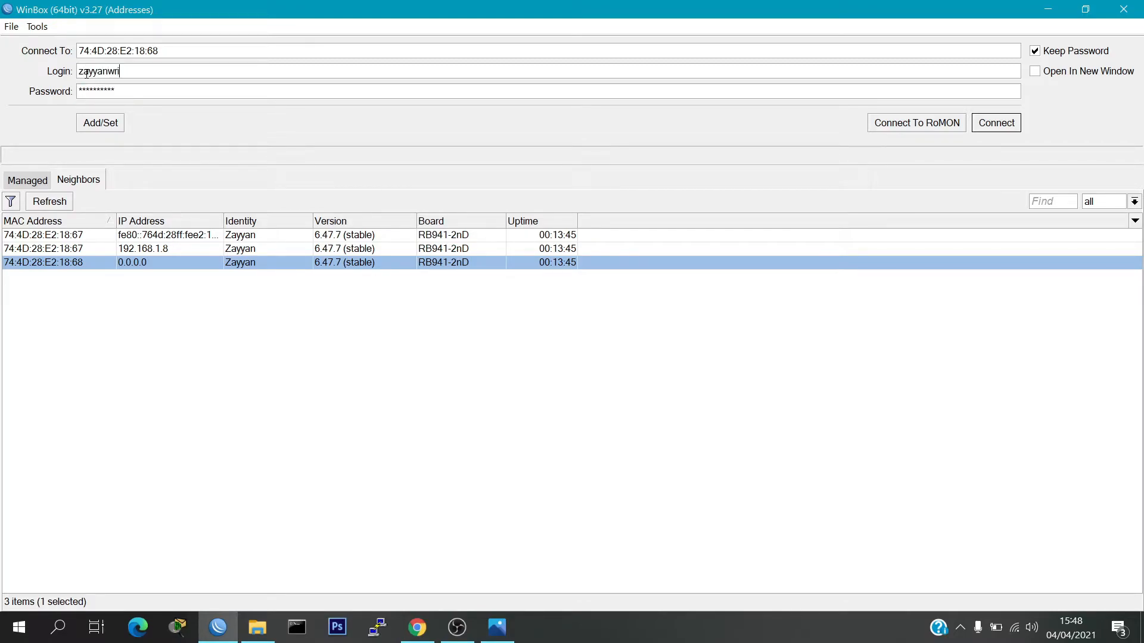
key(Tab)
text(**)
click(999, 123)
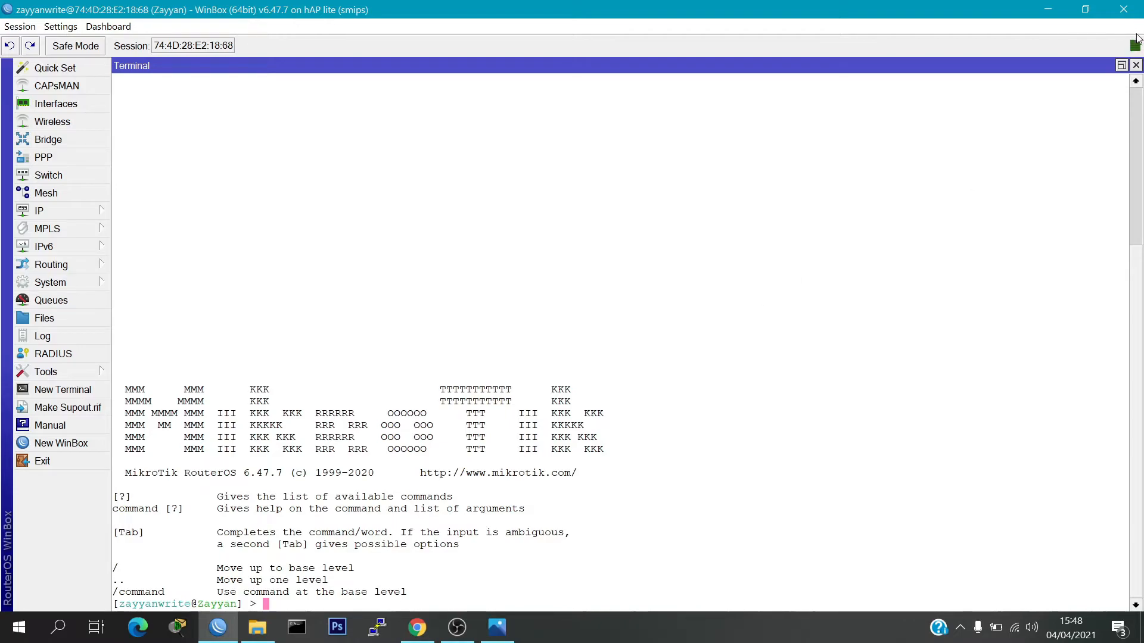
click(1136, 65)
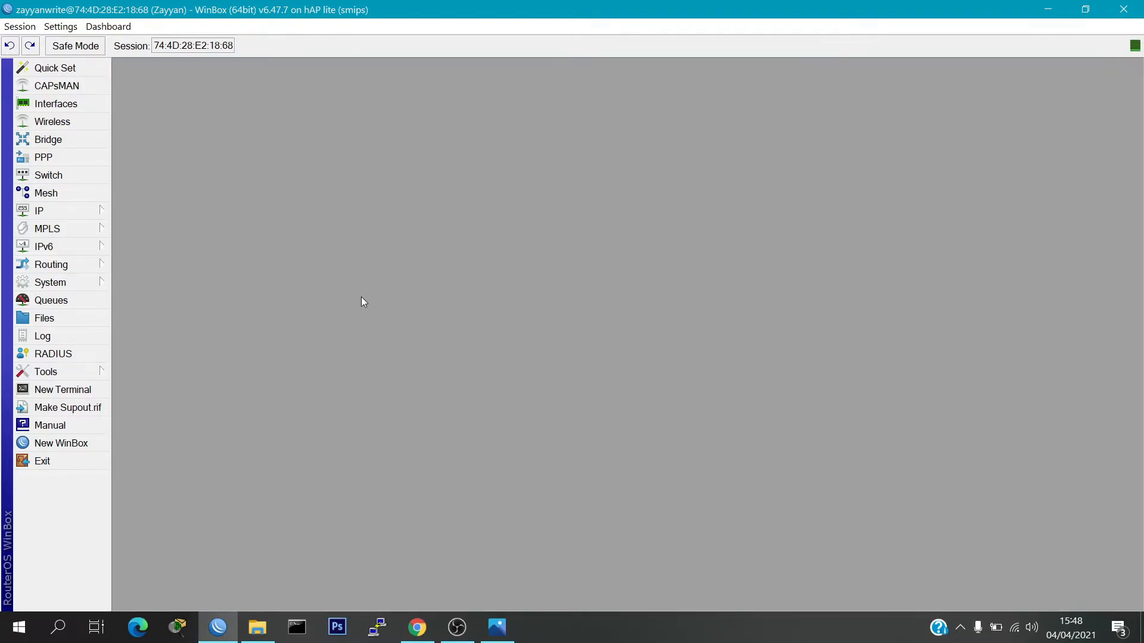
Add the IP address 192.168.2.2/24 on interface ether2, then close the address list
click(74, 213)
click(143, 220)
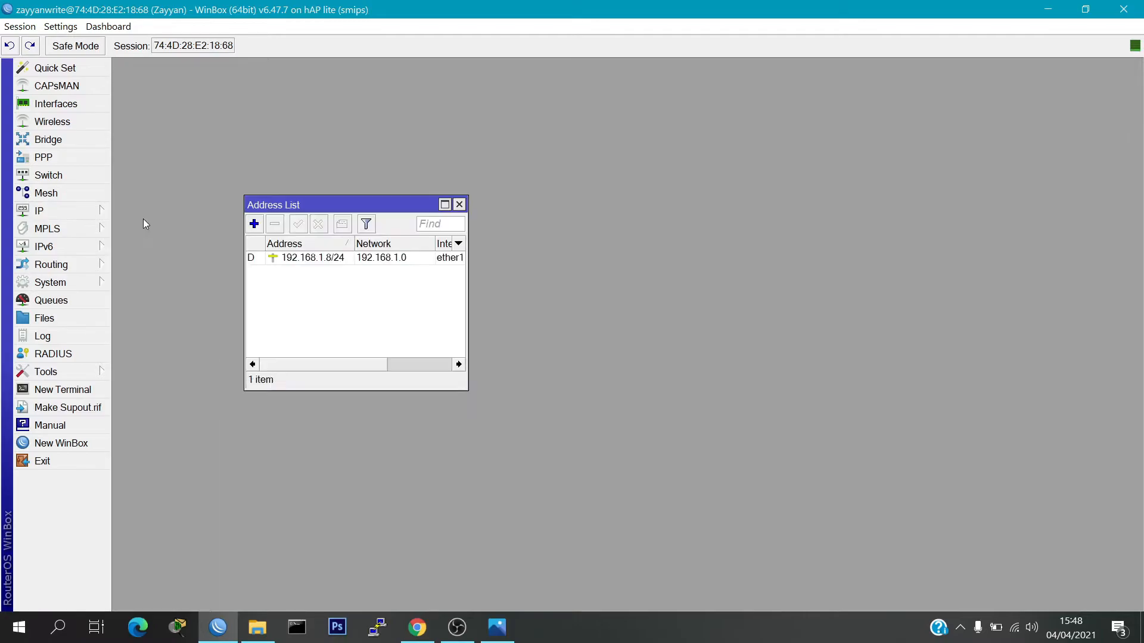
click(254, 224)
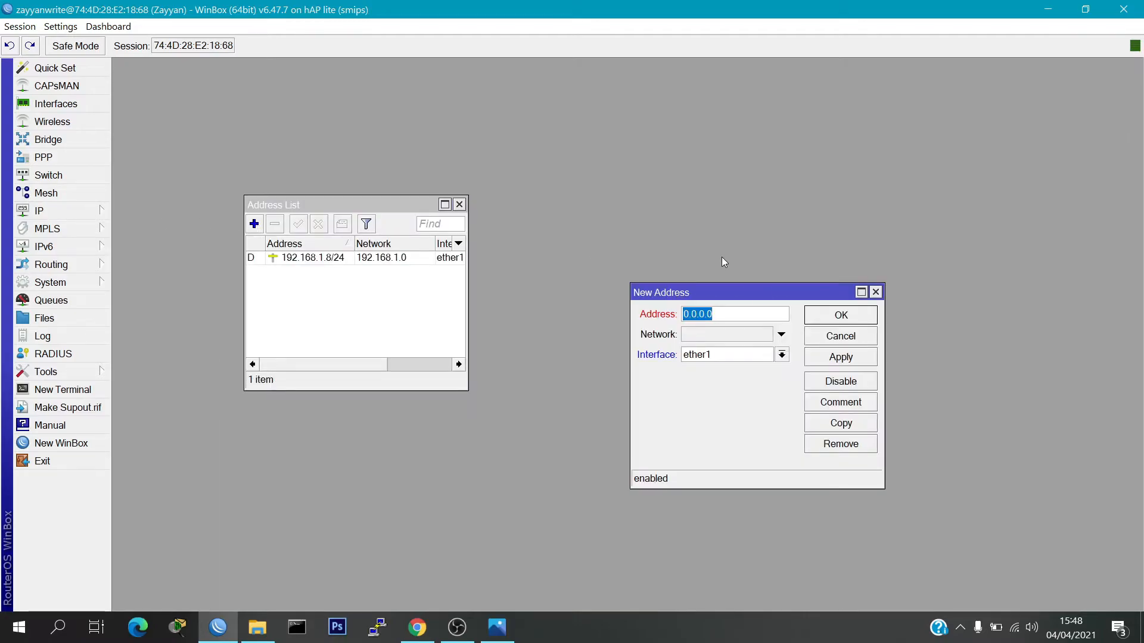
text(192.168)
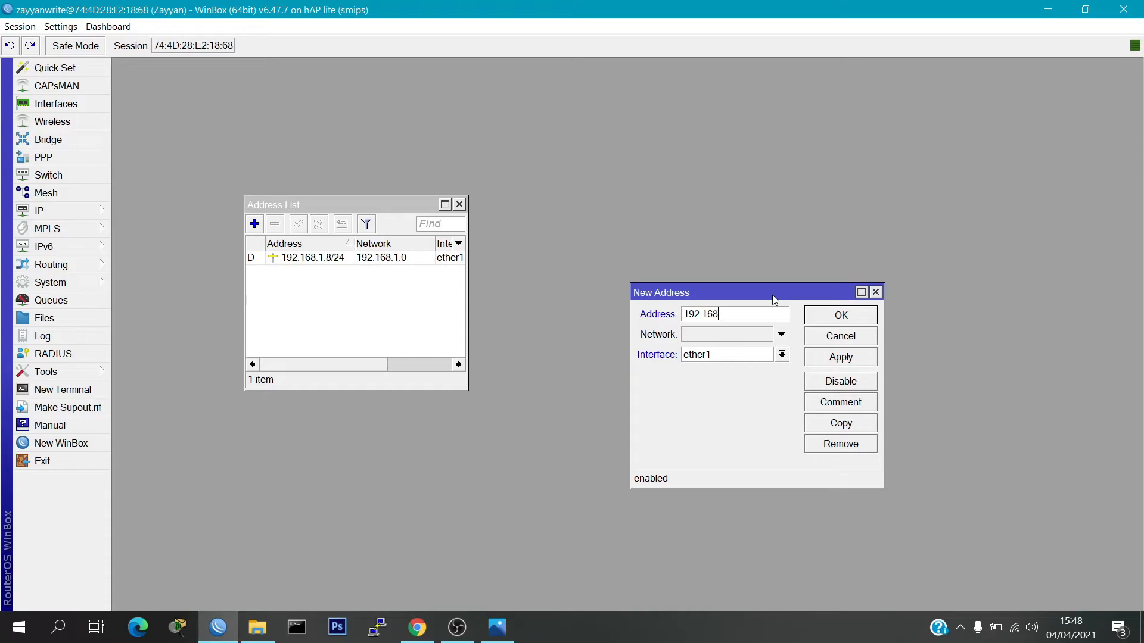
text(.2.2/24)
click(782, 357)
click(771, 382)
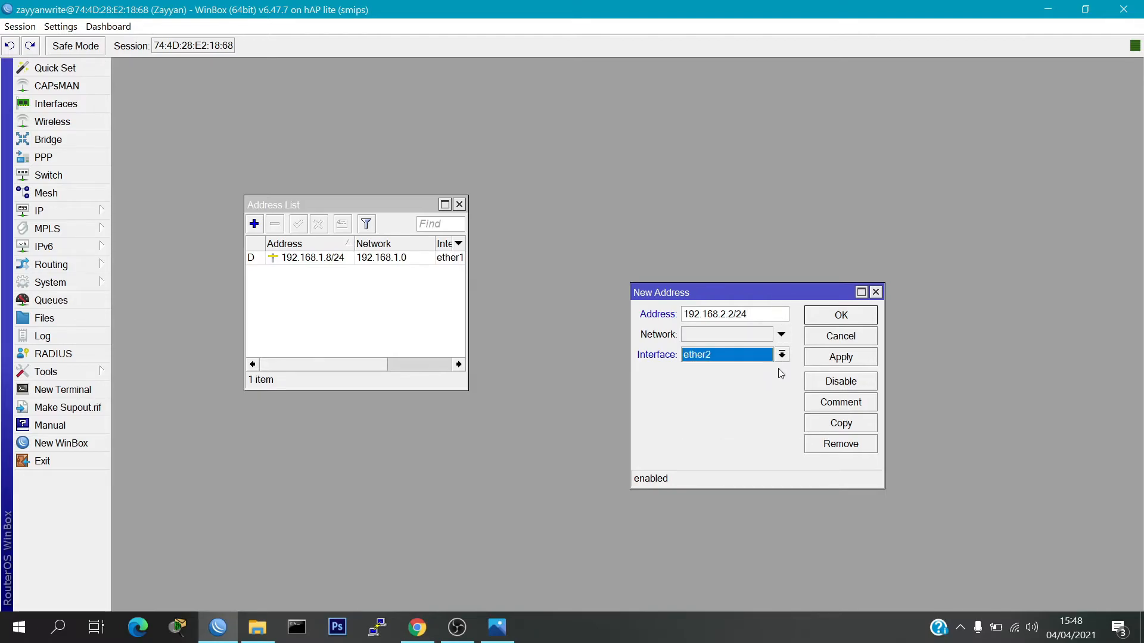
click(833, 320)
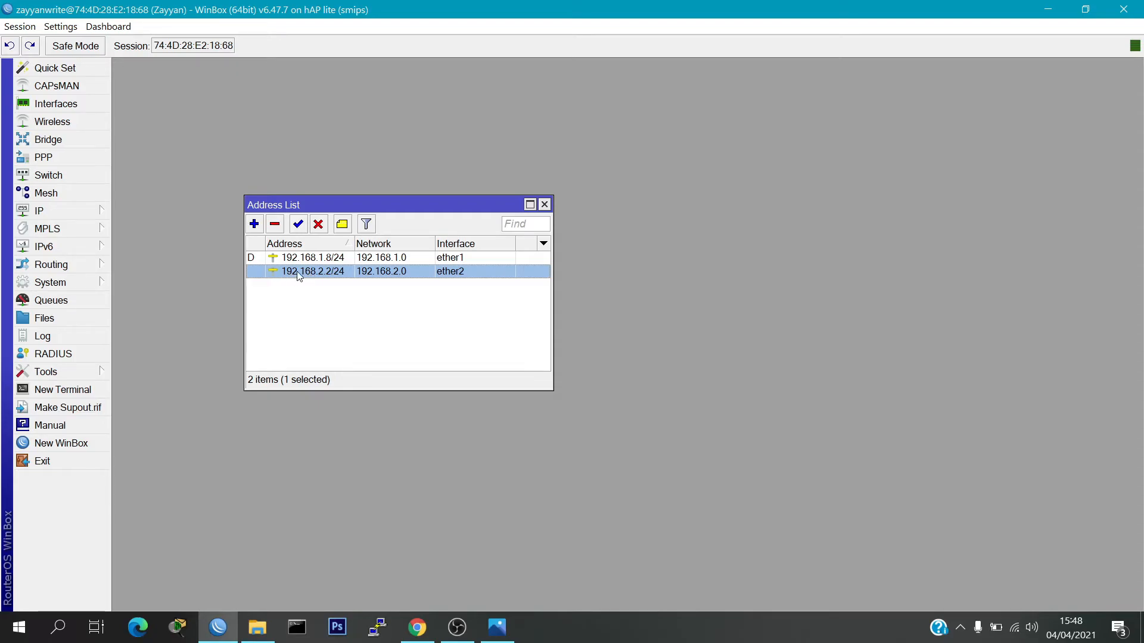
mouse_move(317, 276)
click(322, 301)
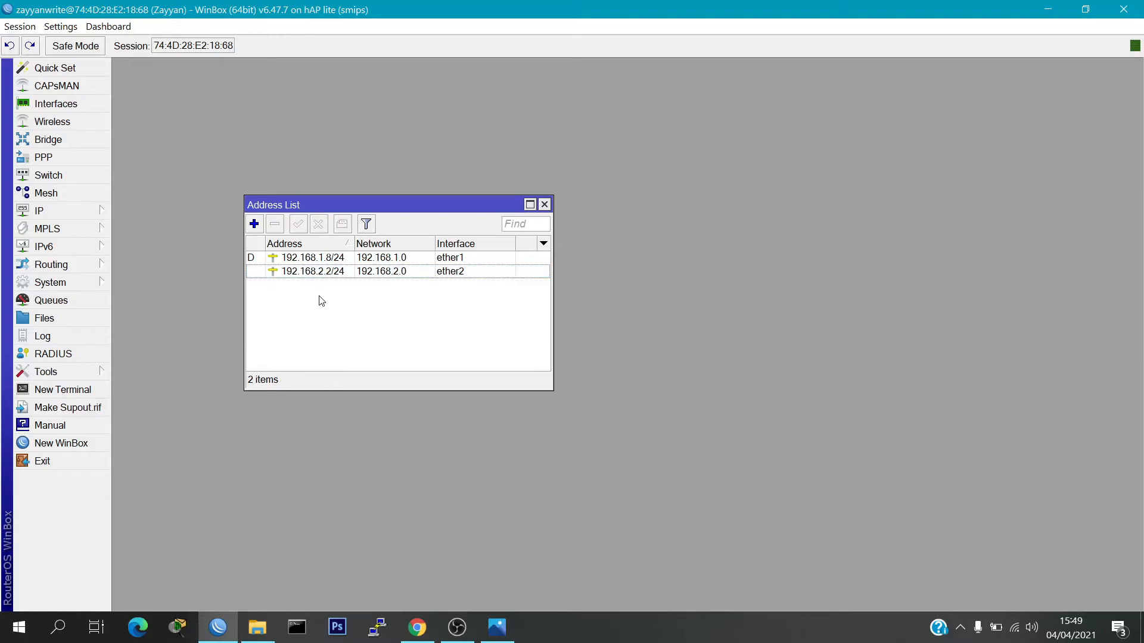
click(545, 205)
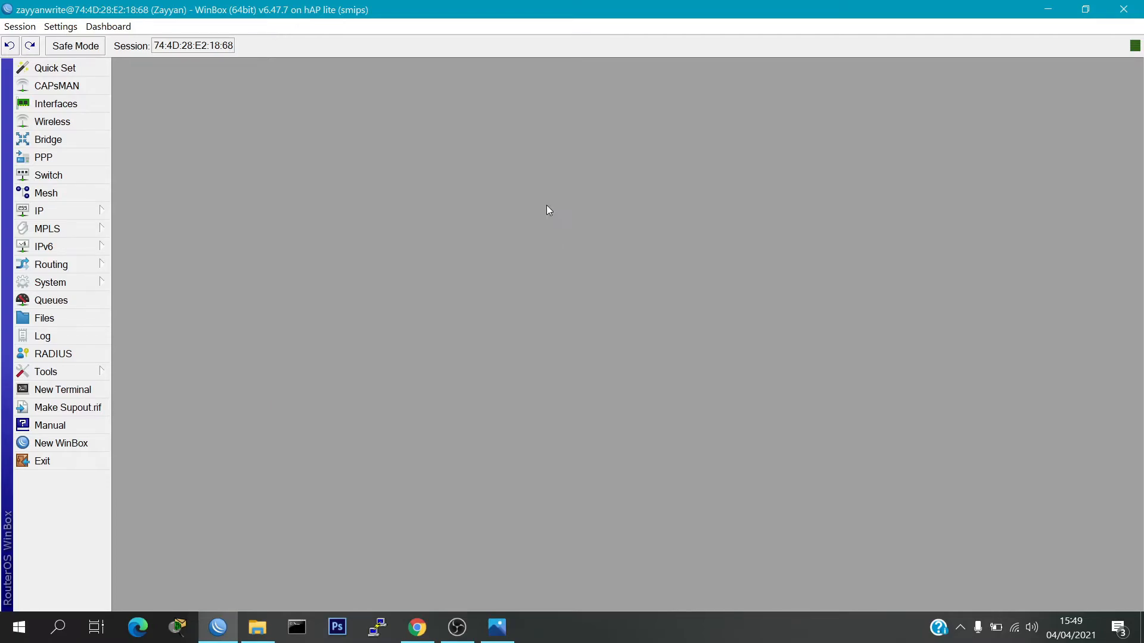
Open System > Users and check that the Users tab lists four accounts
click(88, 282)
click(168, 583)
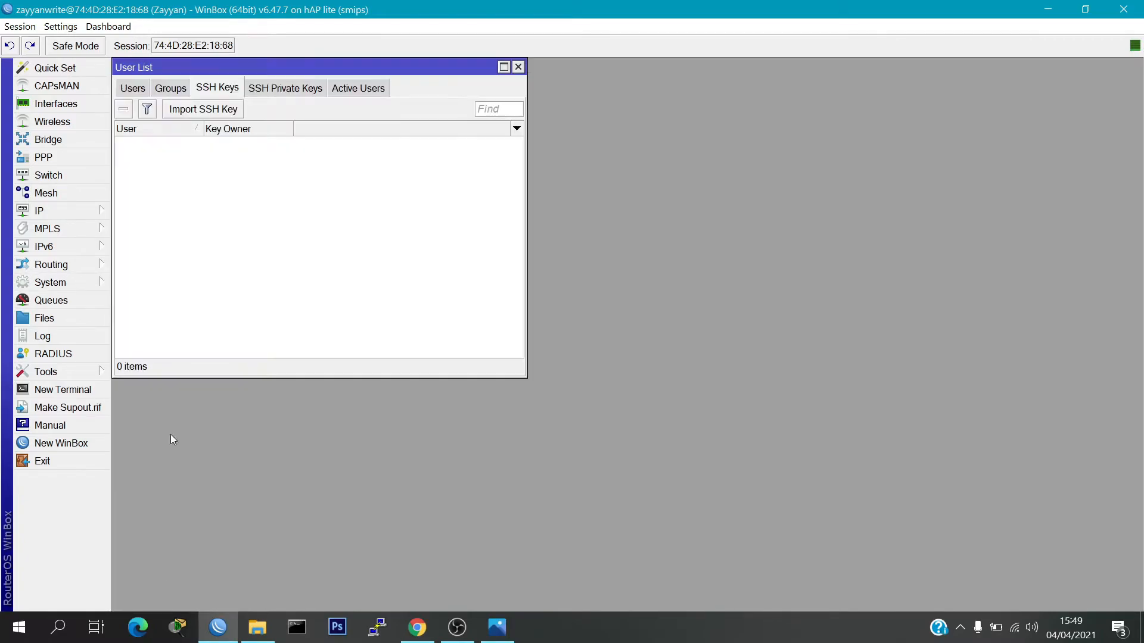
drag(176, 68, 284, 158)
click(245, 176)
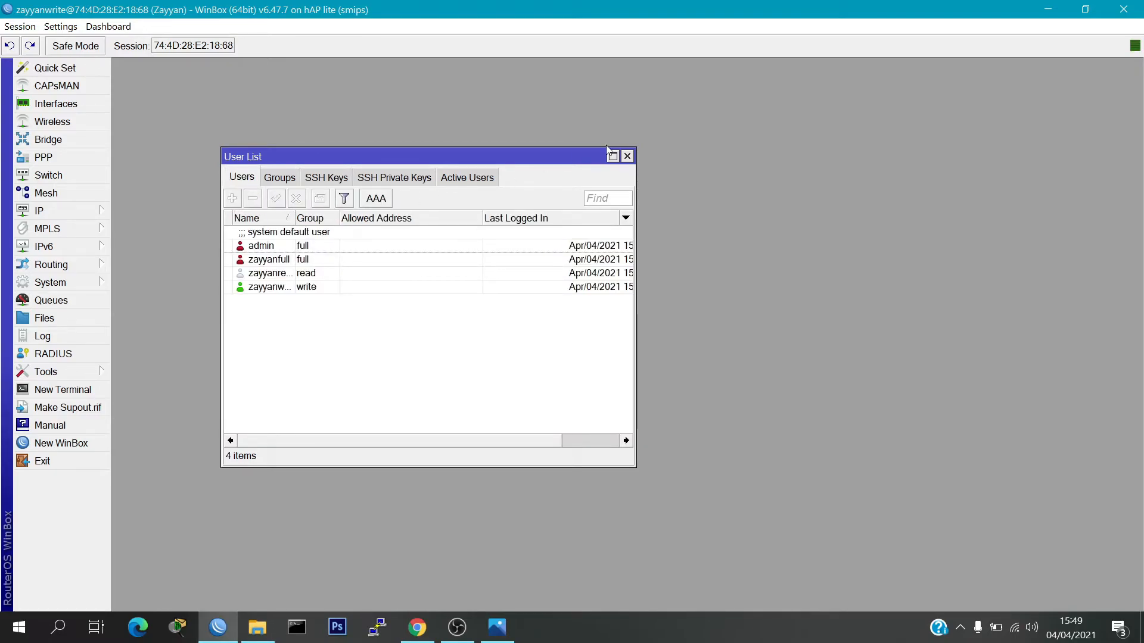
click(627, 156)
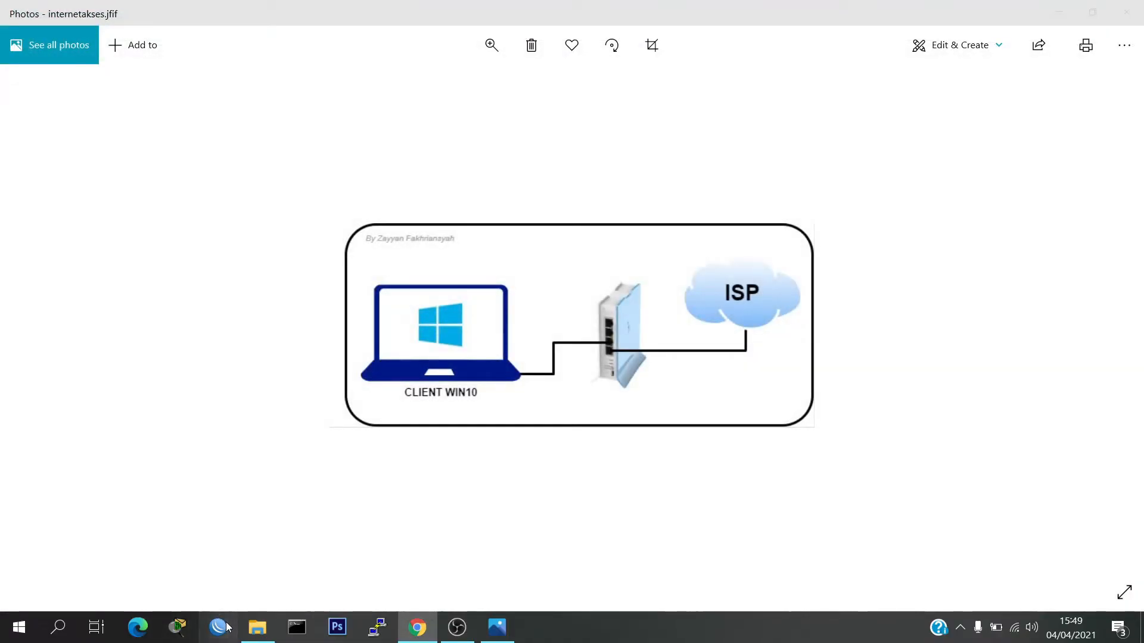
Log back in to the router as admin with an empty password and open a new terminal
click(218, 626)
key(Tab)
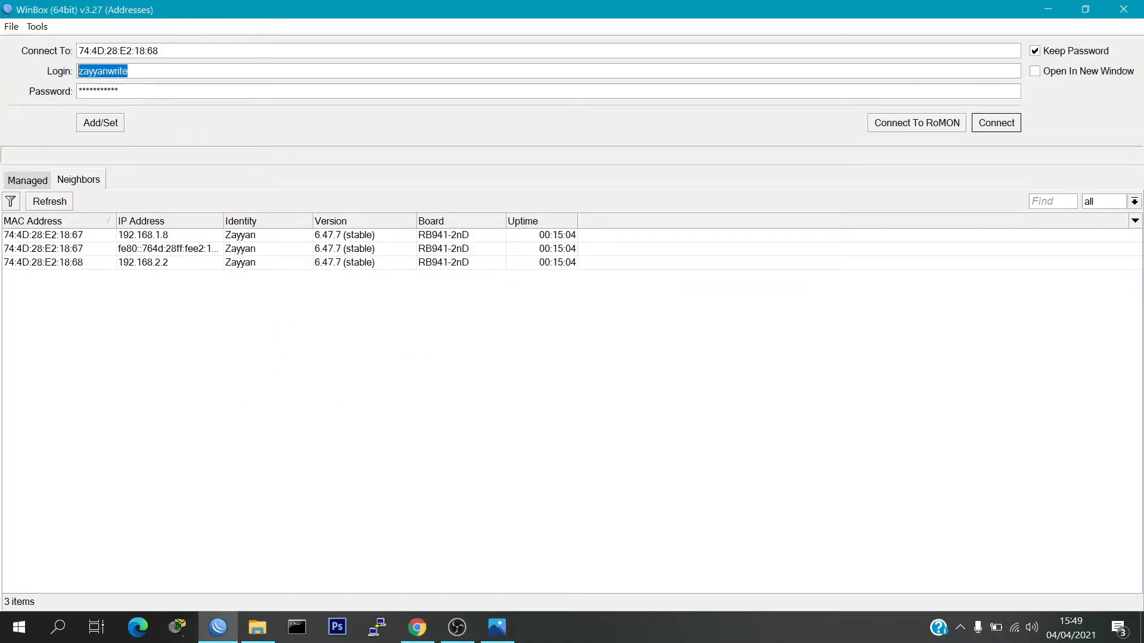
text(admin)
double_click(147, 94)
text(***)
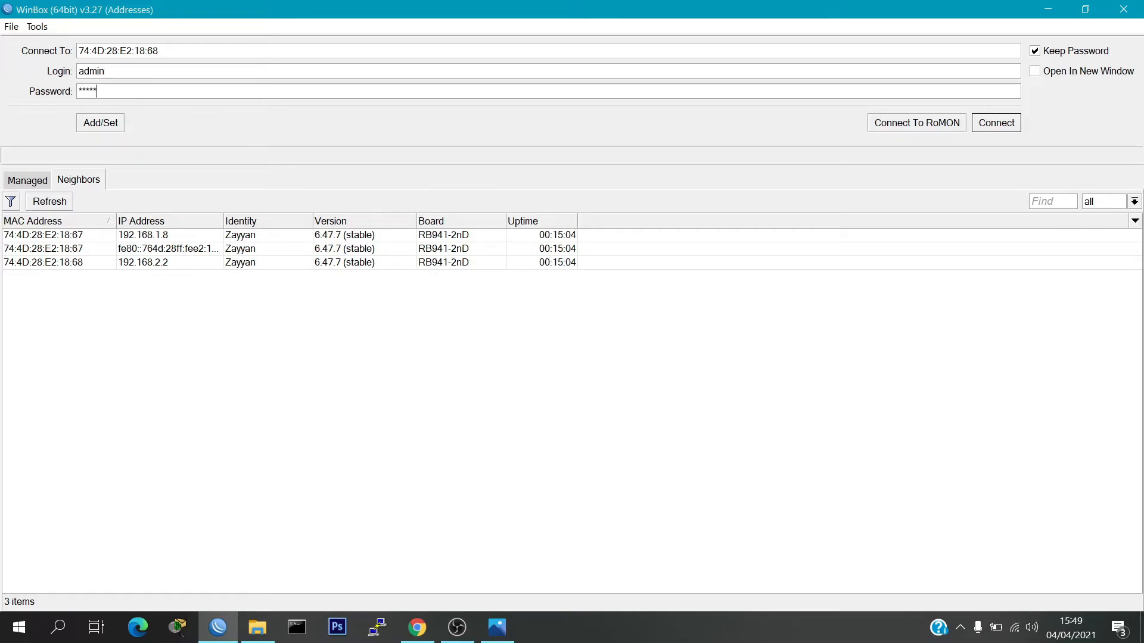
key(Return)
double_click(171, 92)
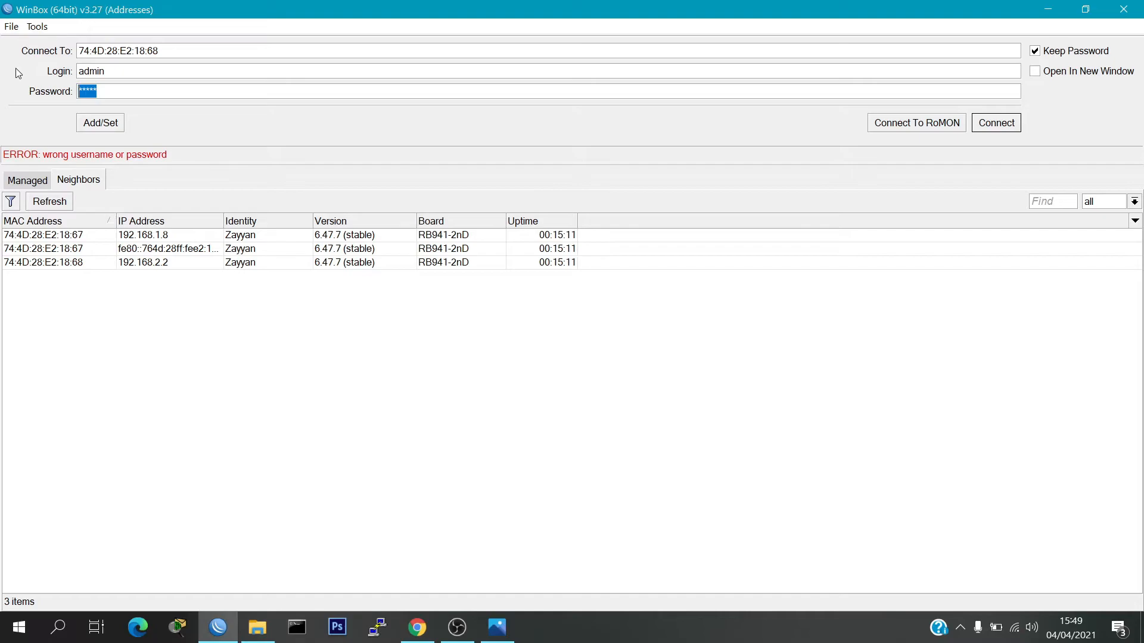
key(BackSpace)
click(1020, 123)
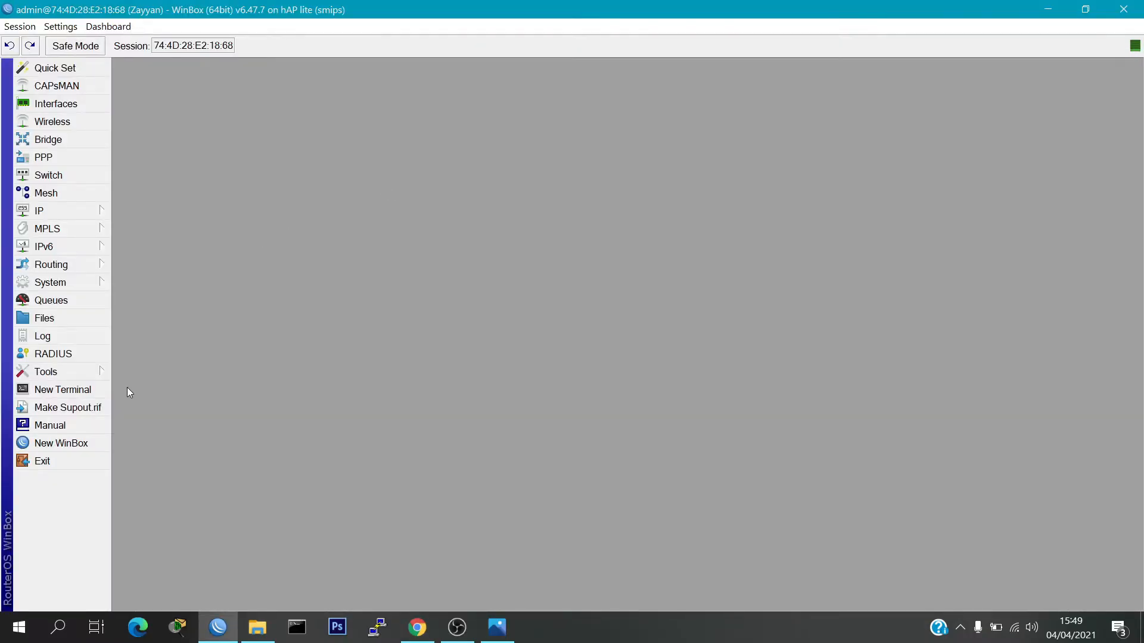
click(59, 390)
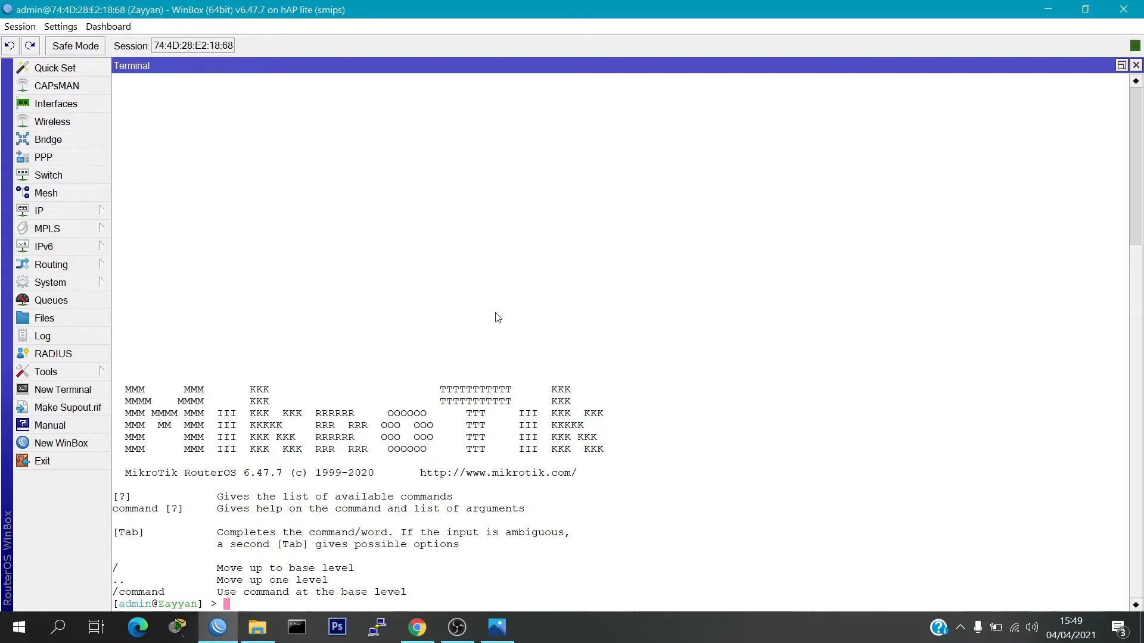
List users, run 'user set' limiting the full-group user to address 192.168.2.10, then list users again
text(user or)
key(Tab)
key(Return)
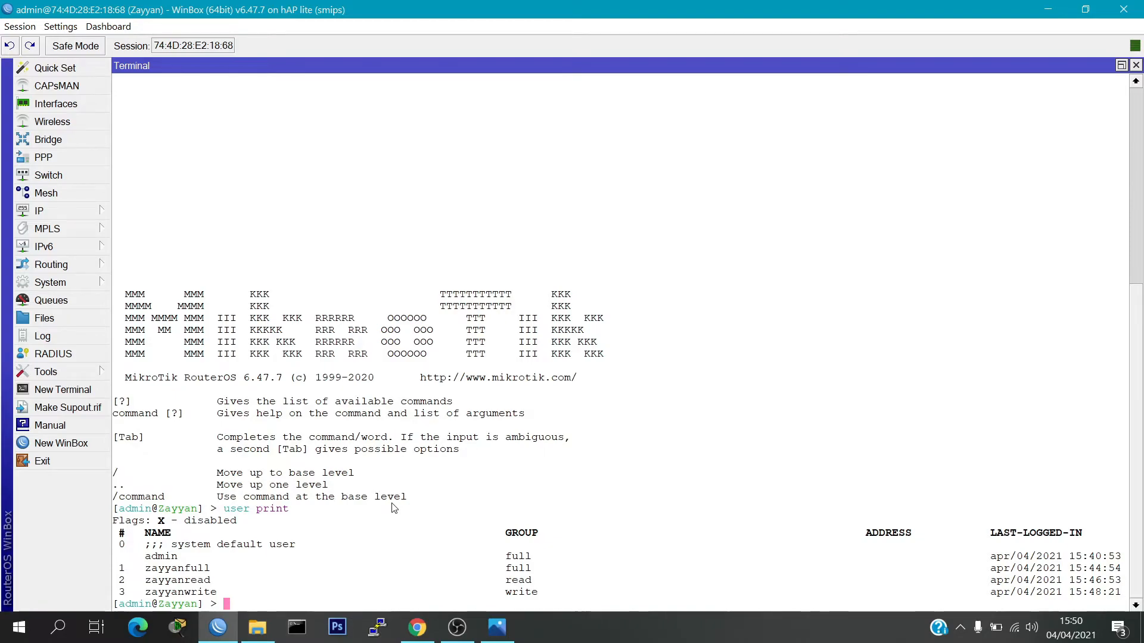
text(user a)
text(dd)
key(BackSpace)
key(BackSpace)
key(BackSpace)
key(BackSpace)
key(BackSpace)
key(BackSpace)
key(BackSpace)
key(BackSpace)
key(BackSpace)
text(user set zayyanfull )
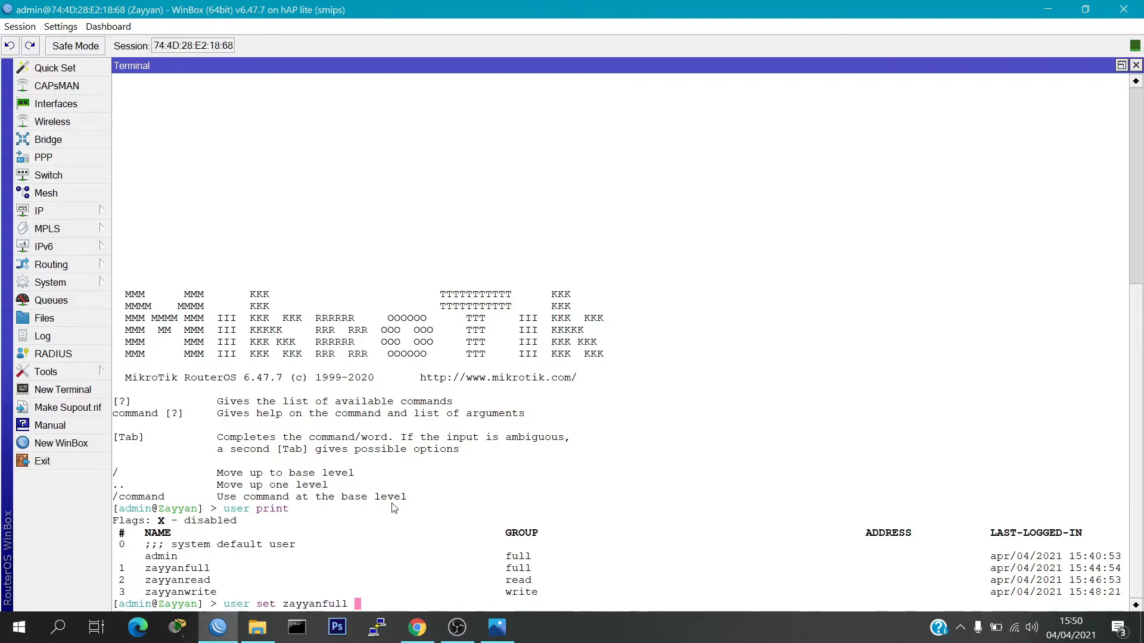
text(address=192.168.2.10)
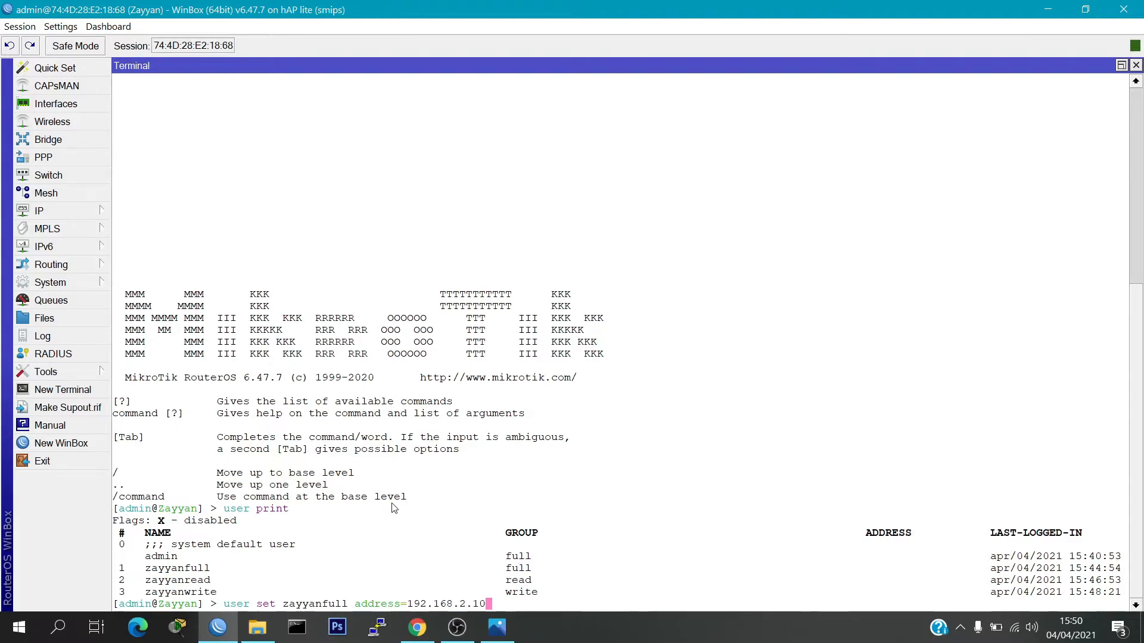
key(Return)
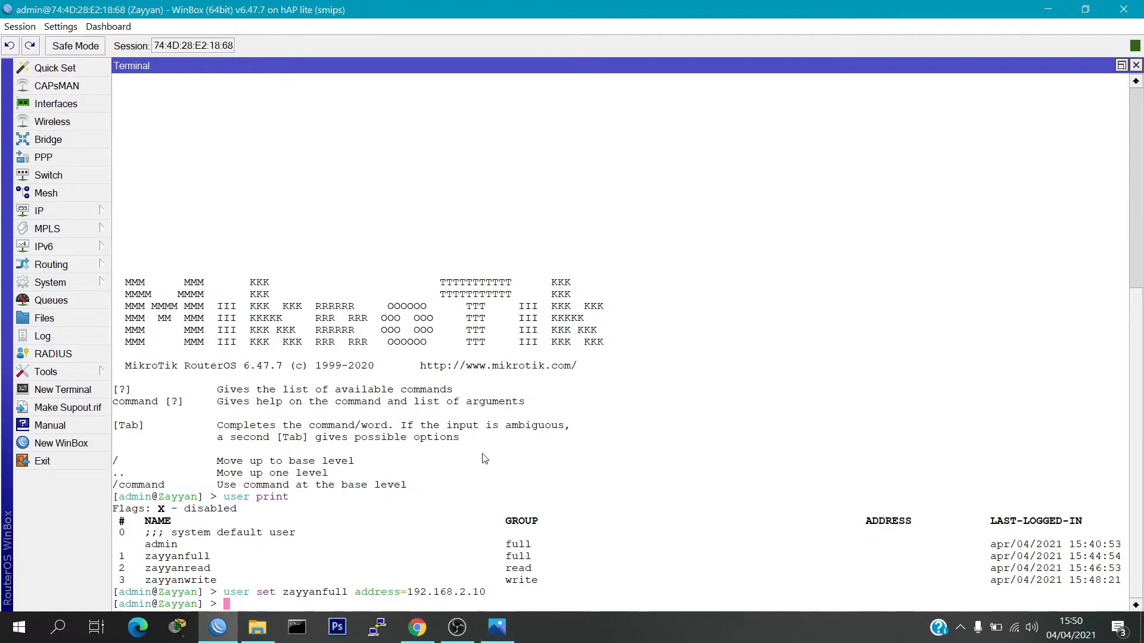
text(user print)
key(Return)
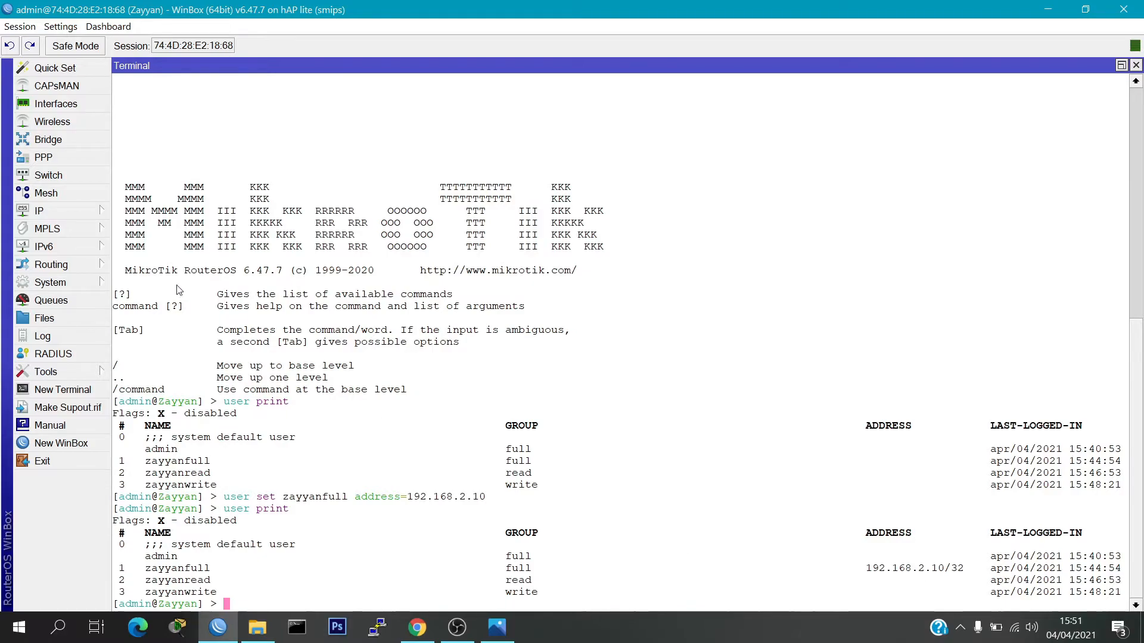
Open the Ethernet 1 adapter's IPv4 properties from Network & Internet settings
right_click(1013, 625)
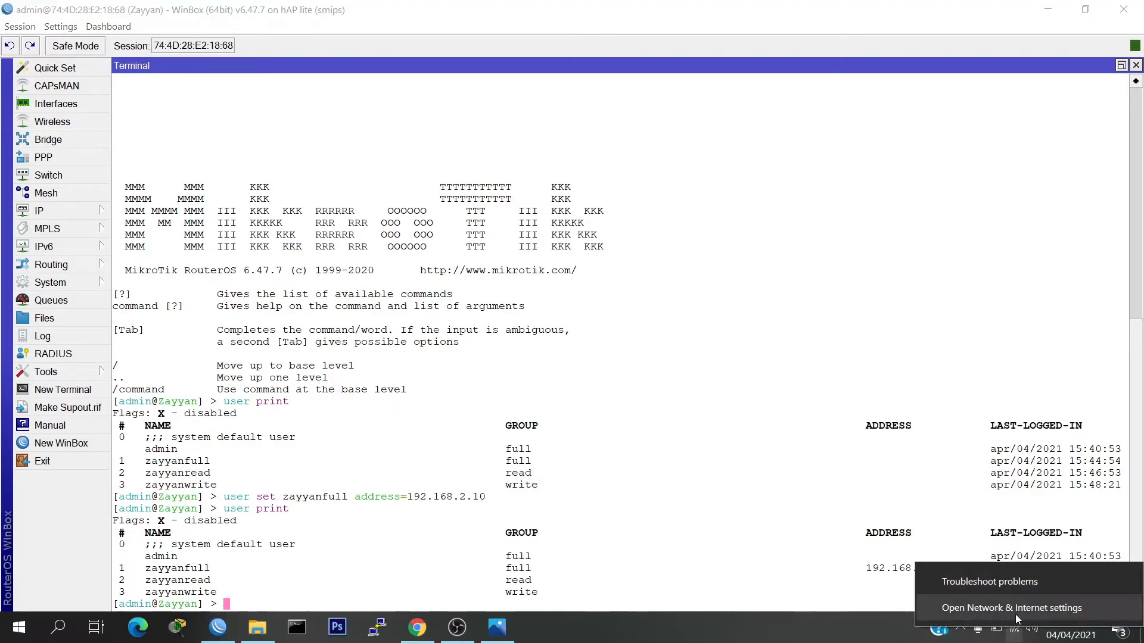
click(1015, 613)
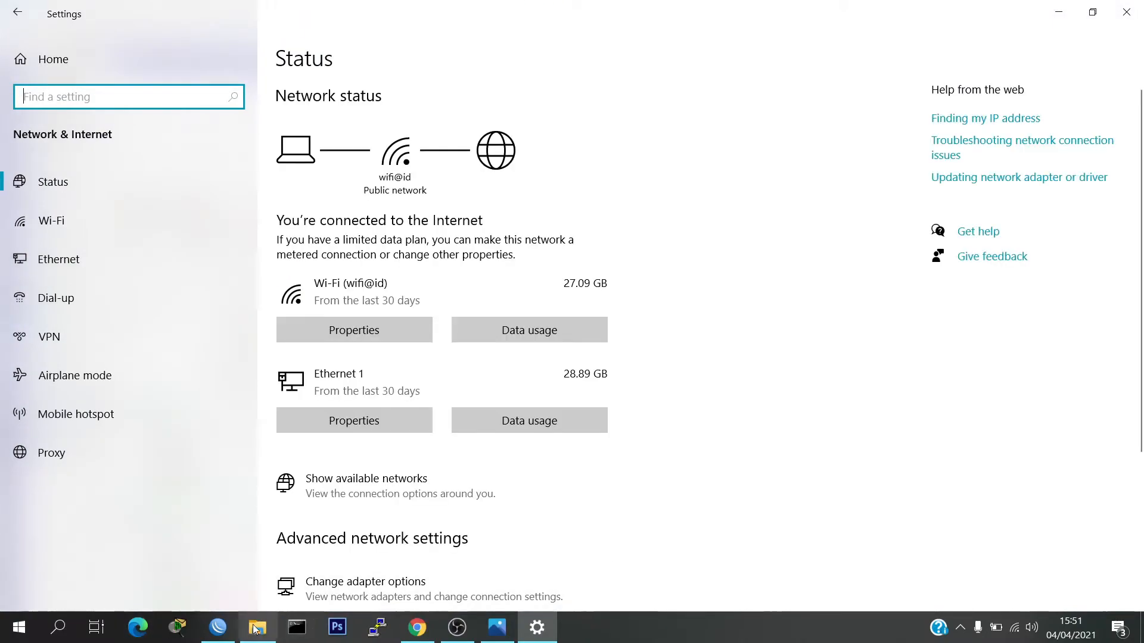
scroll(437, 428, down, 2)
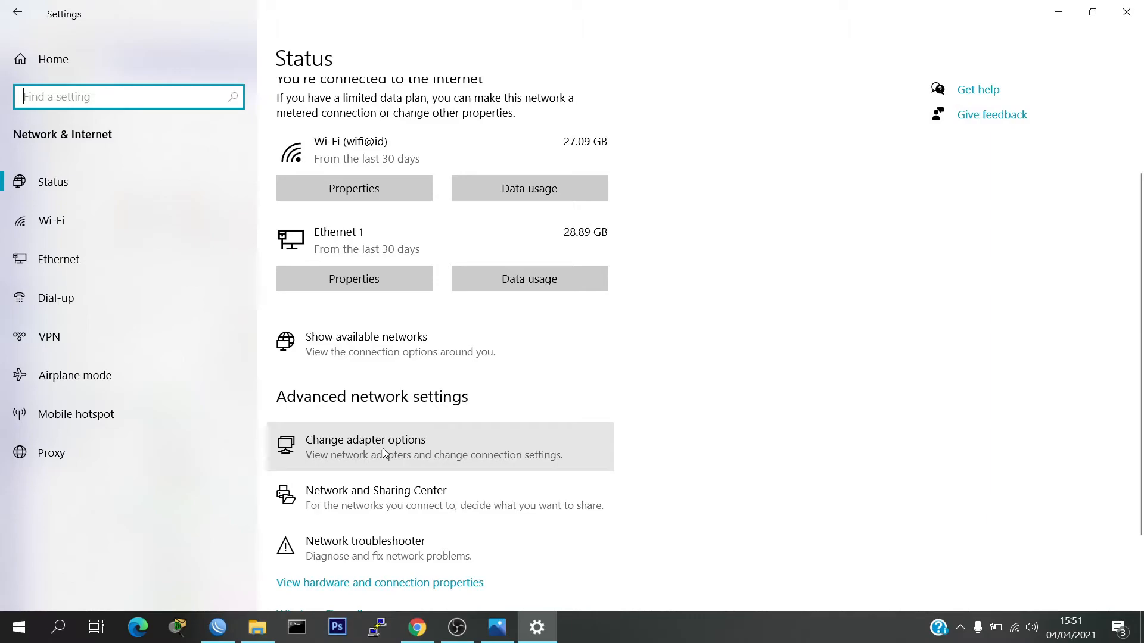
click(502, 459)
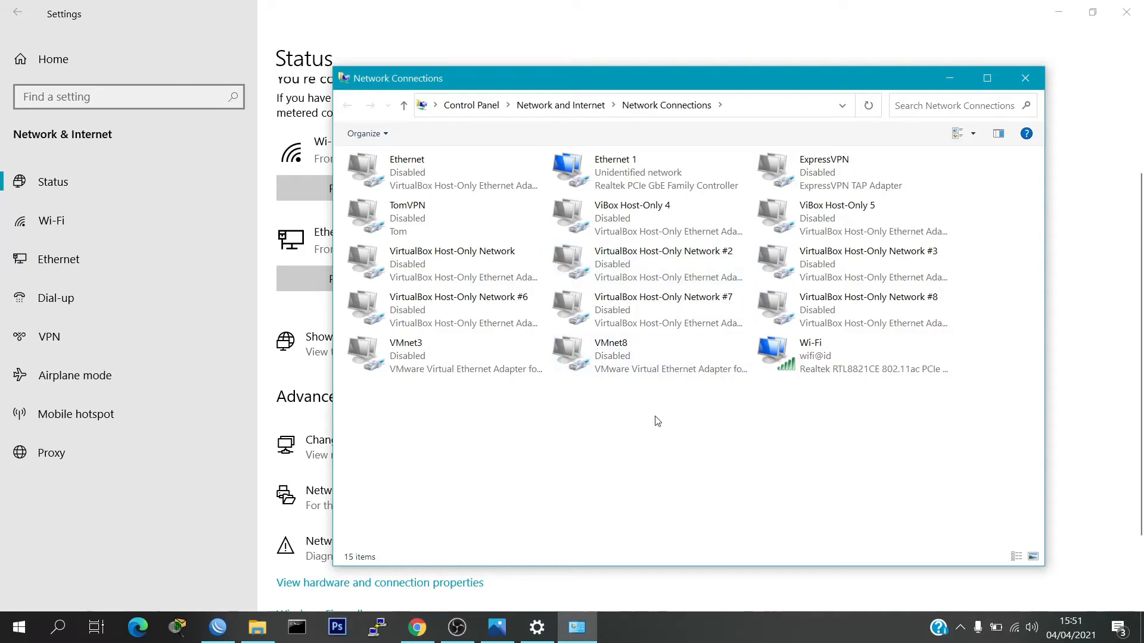
double_click(714, 166)
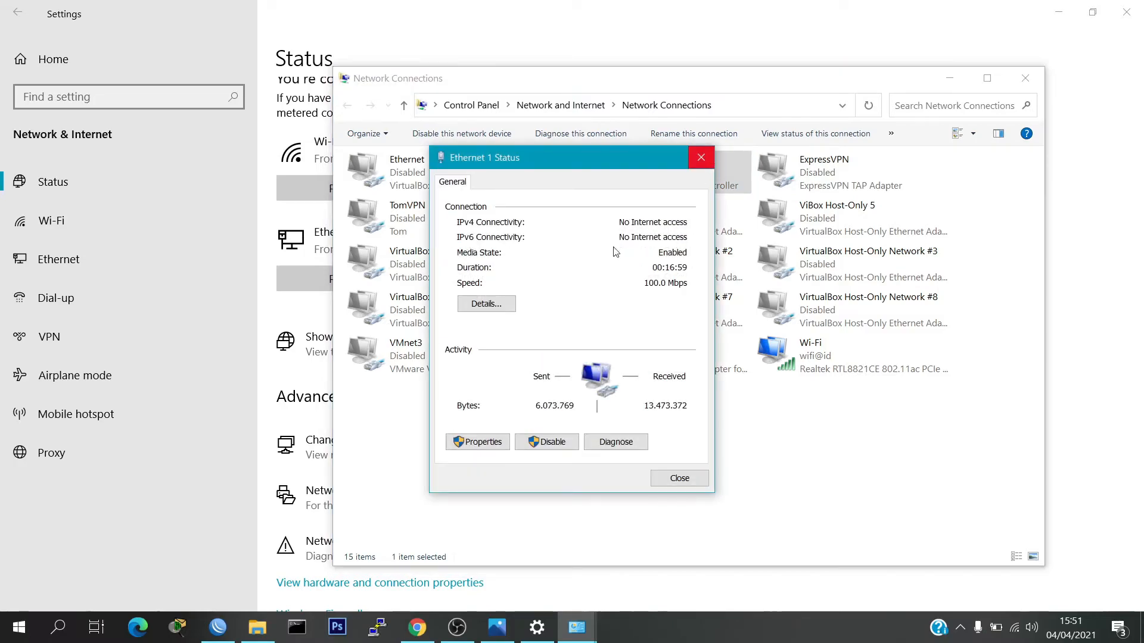
click(477, 441)
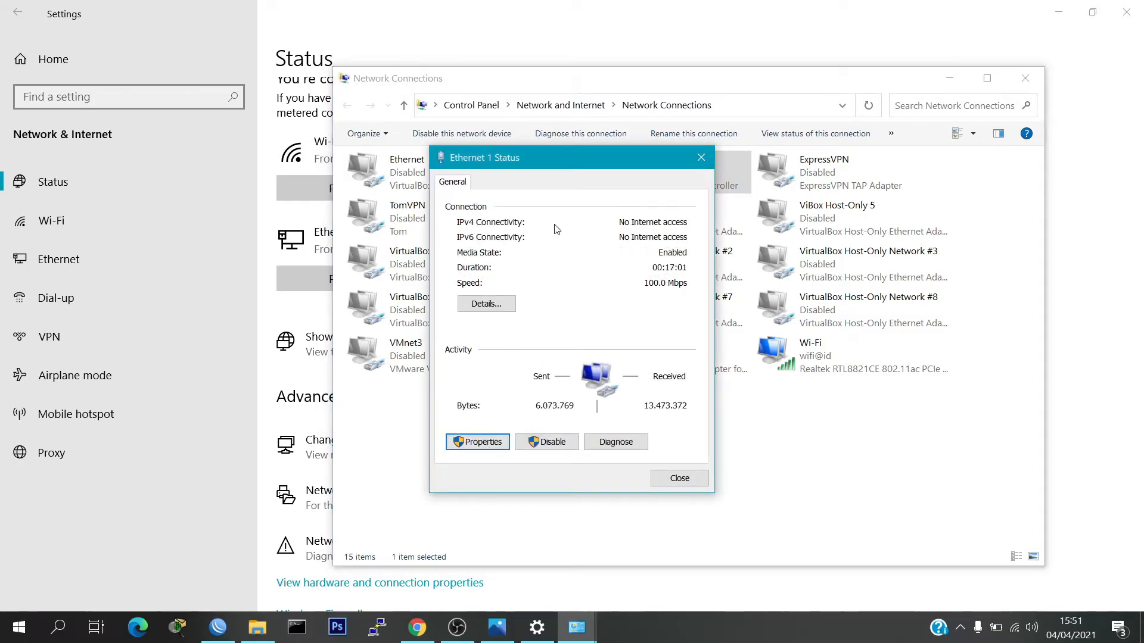
scroll(604, 341, down, 2)
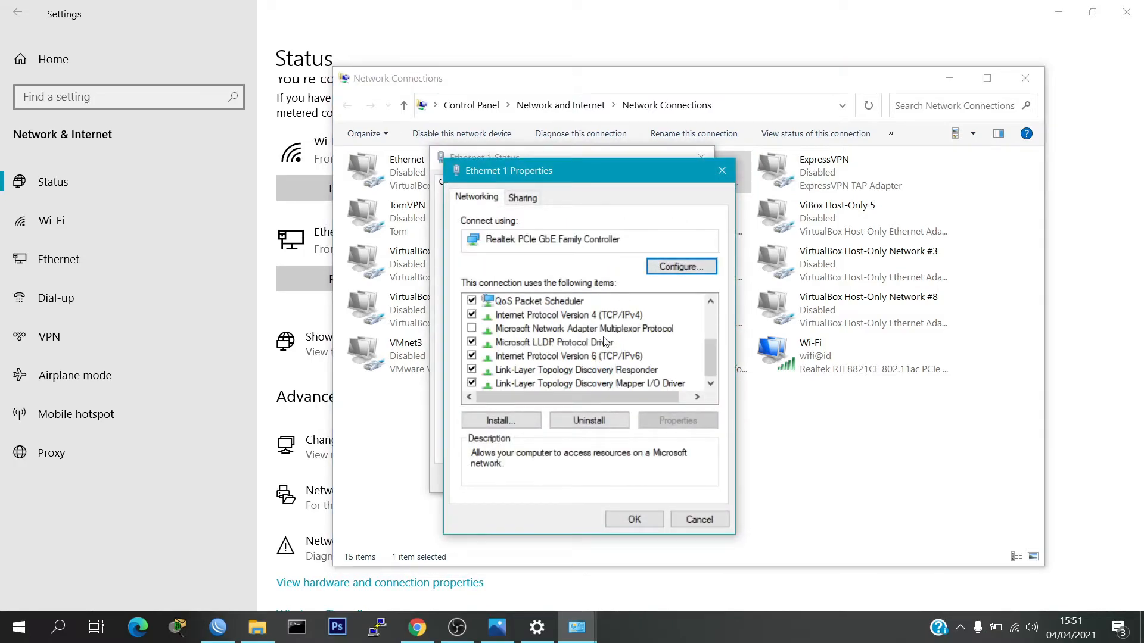
double_click(619, 316)
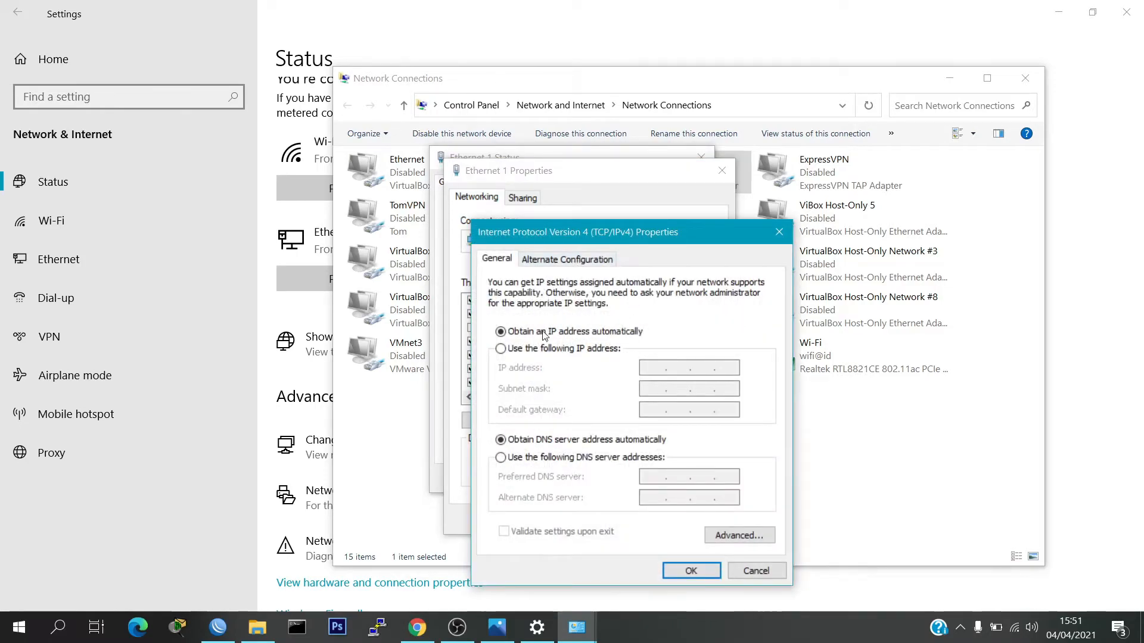
Set static IP 192.168.2.10, mask 255.255.255.0, gateway 192.168.2.1, and apply the changes
click(555, 352)
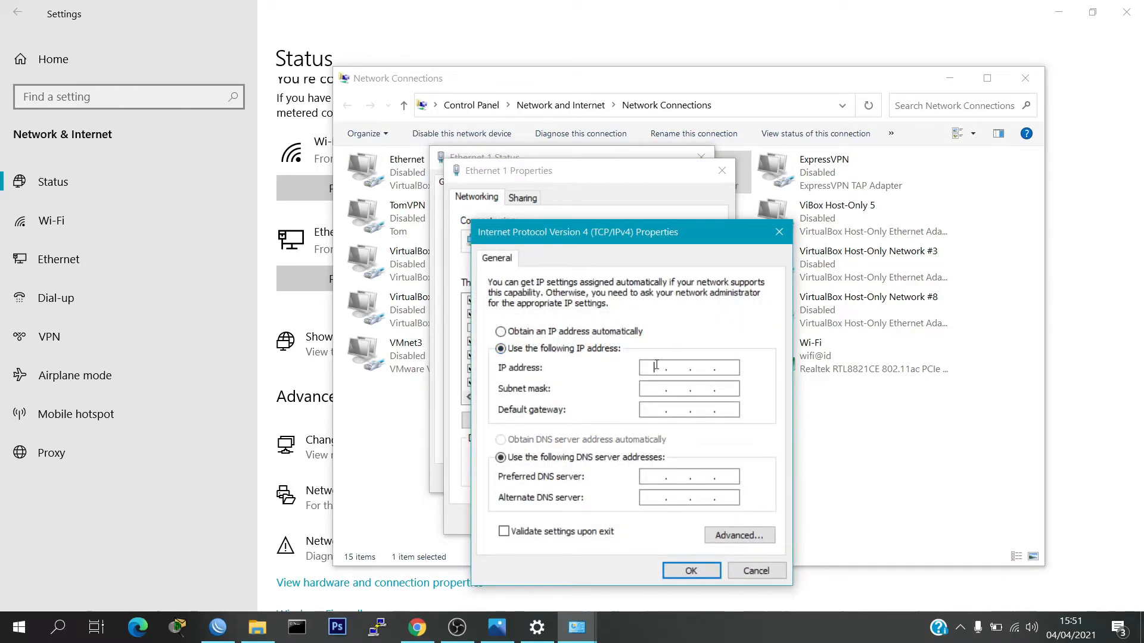
text(192 . 168 . 2 . 10)
click(661, 389)
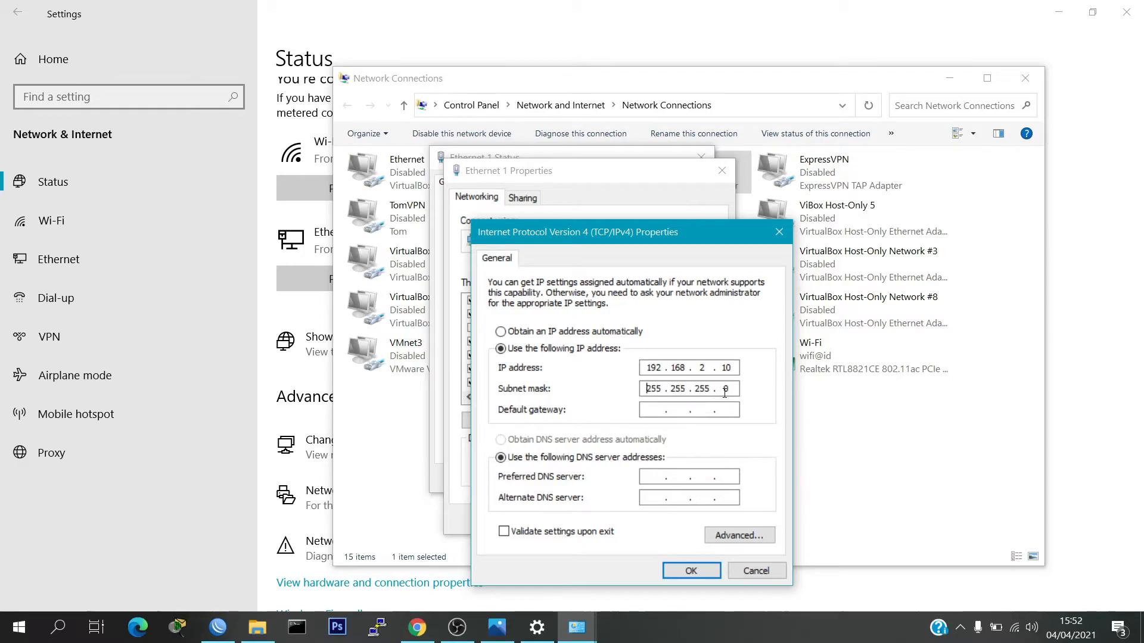
click(654, 410)
text(192 . 168 . 2 . 1)
click(701, 569)
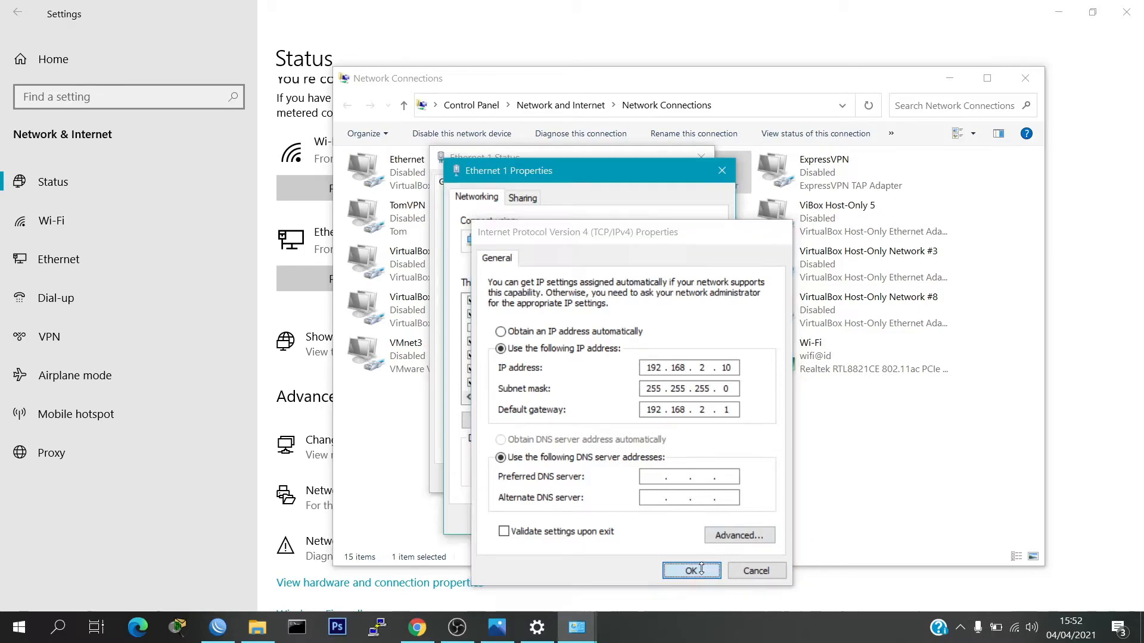
click(648, 518)
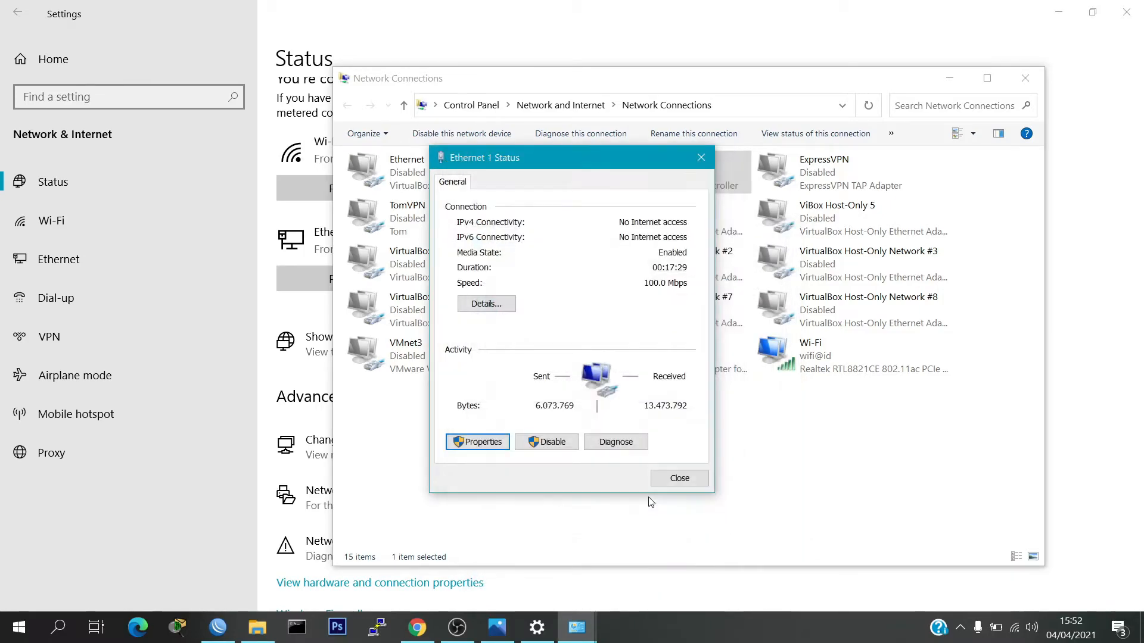
click(694, 476)
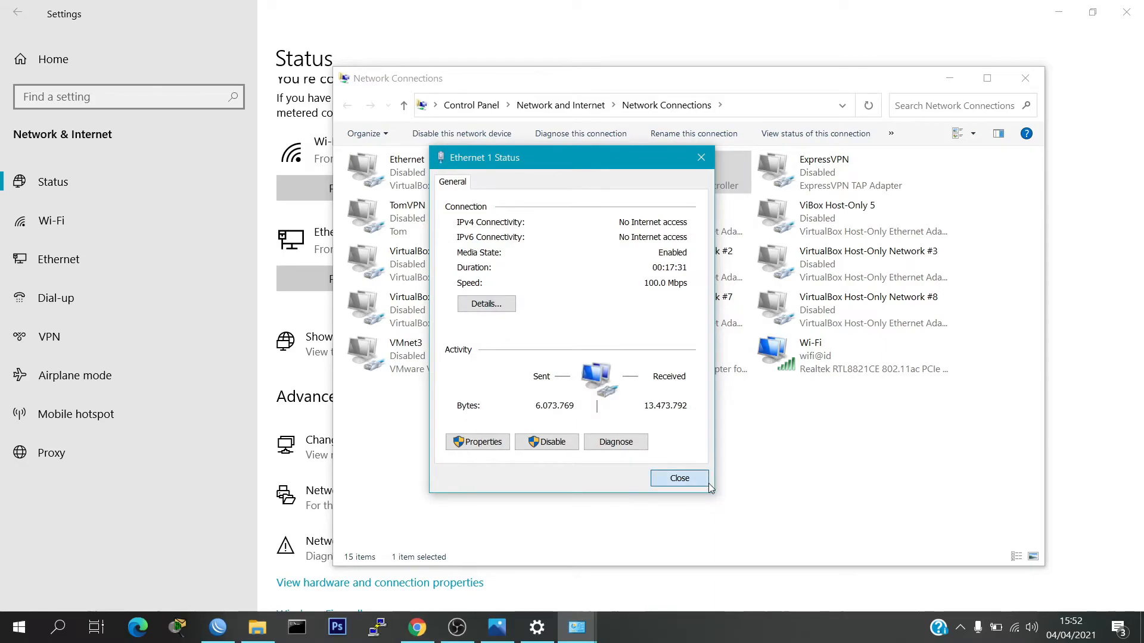
click(950, 76)
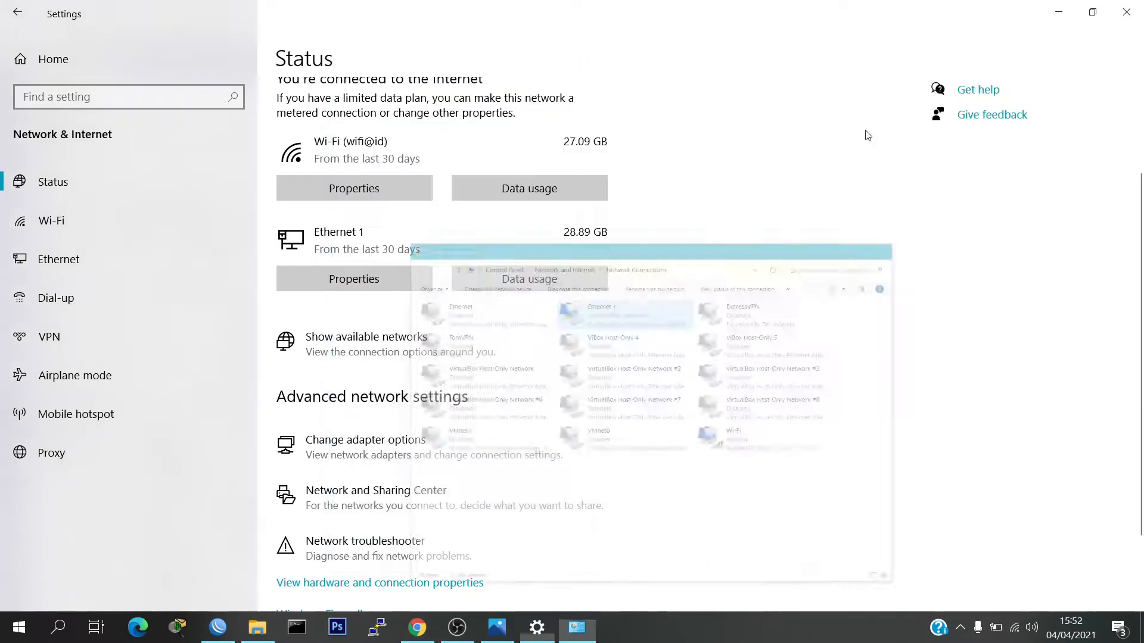
List the router's IP addresses in the WinBox terminal with 'ip address print'
click(218, 627)
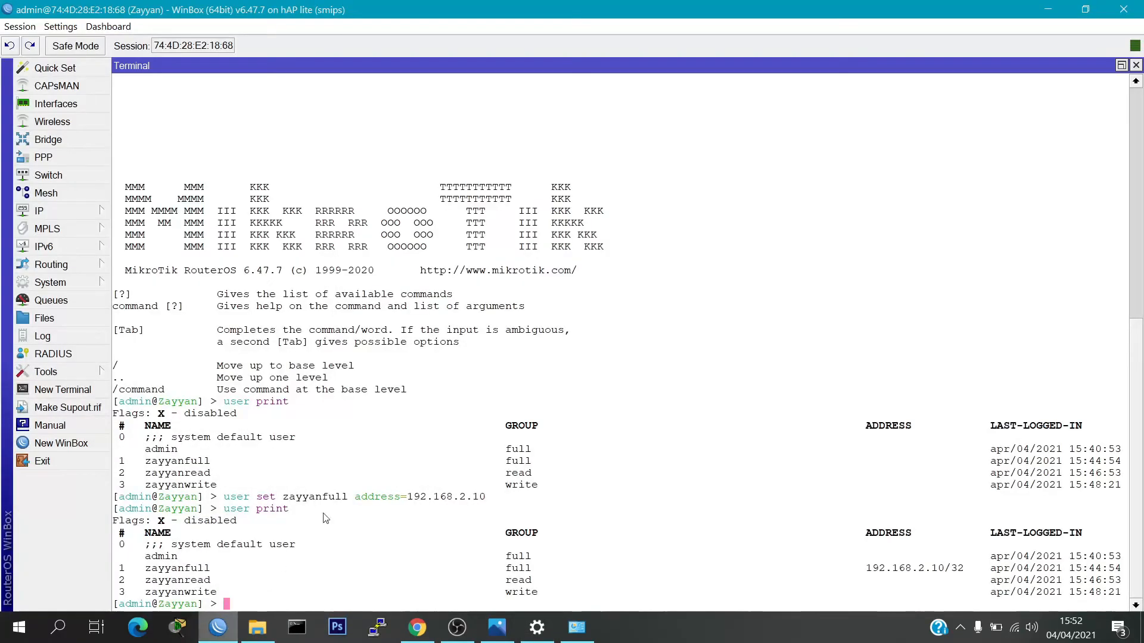
text(ip address print)
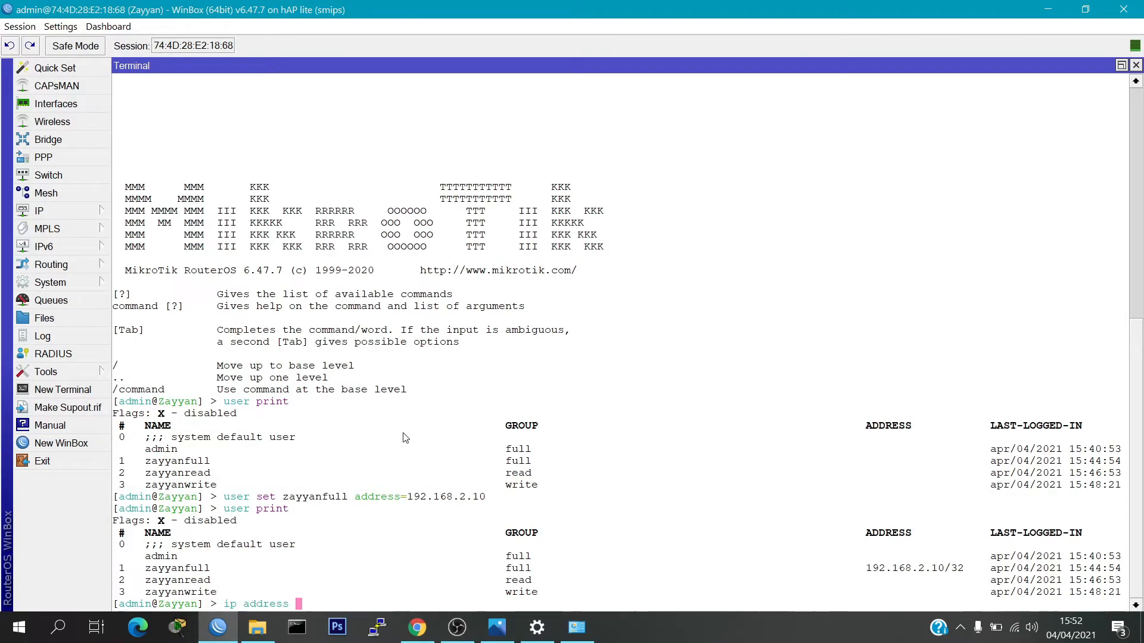
key(Return)
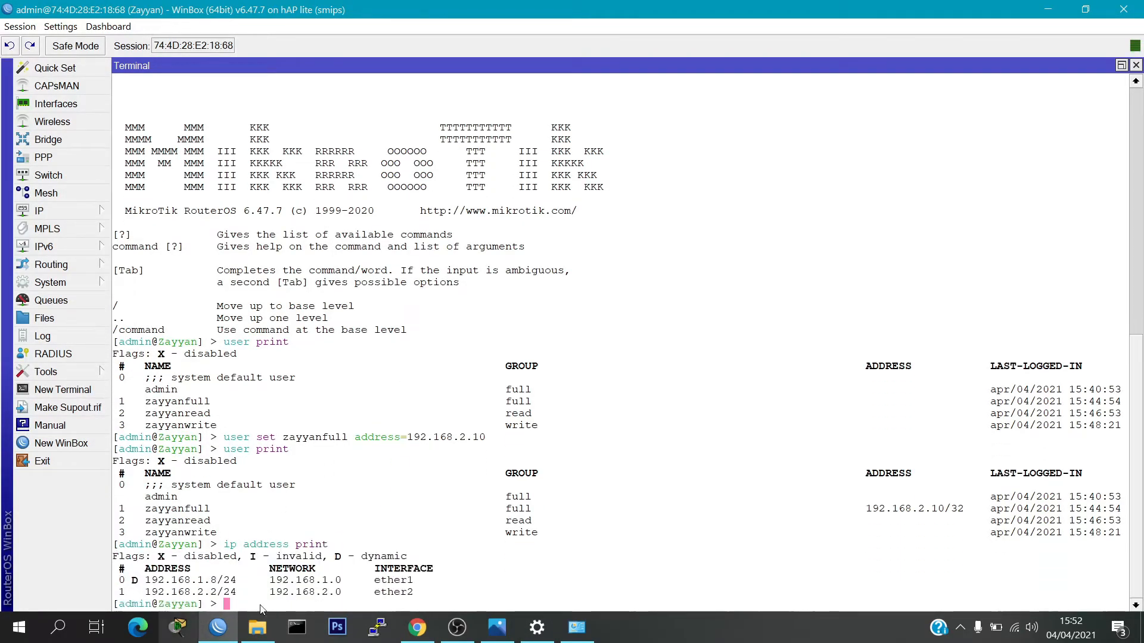
Change Ethernet 1's default gateway to 192.168.2.2, apply it, and minimize Network Connections and WinBox
click(570, 637)
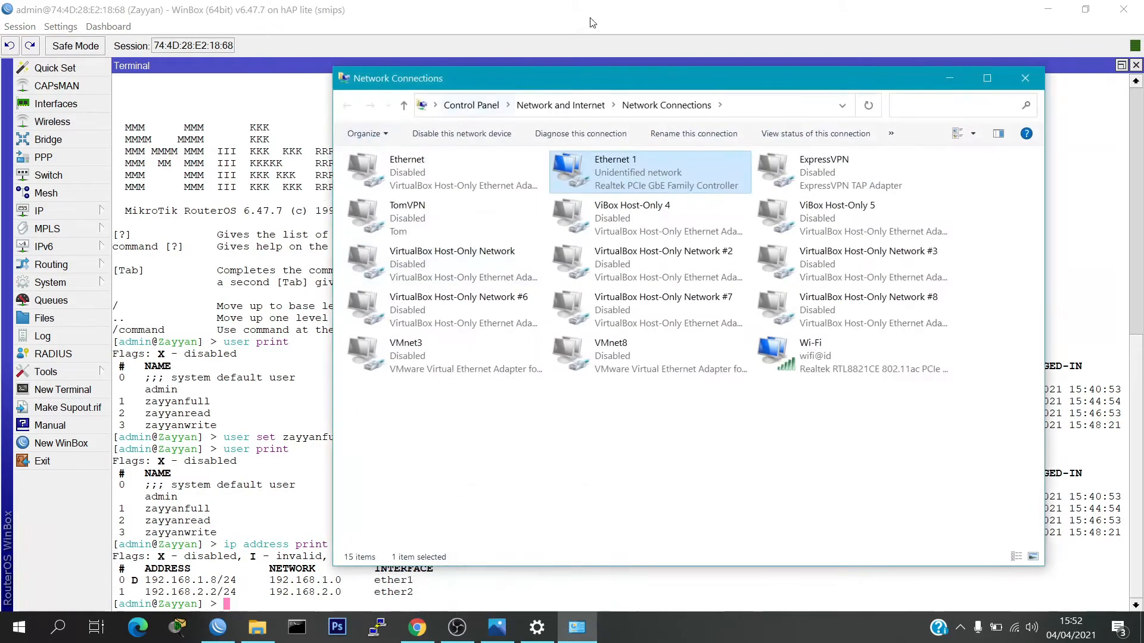
double_click(588, 174)
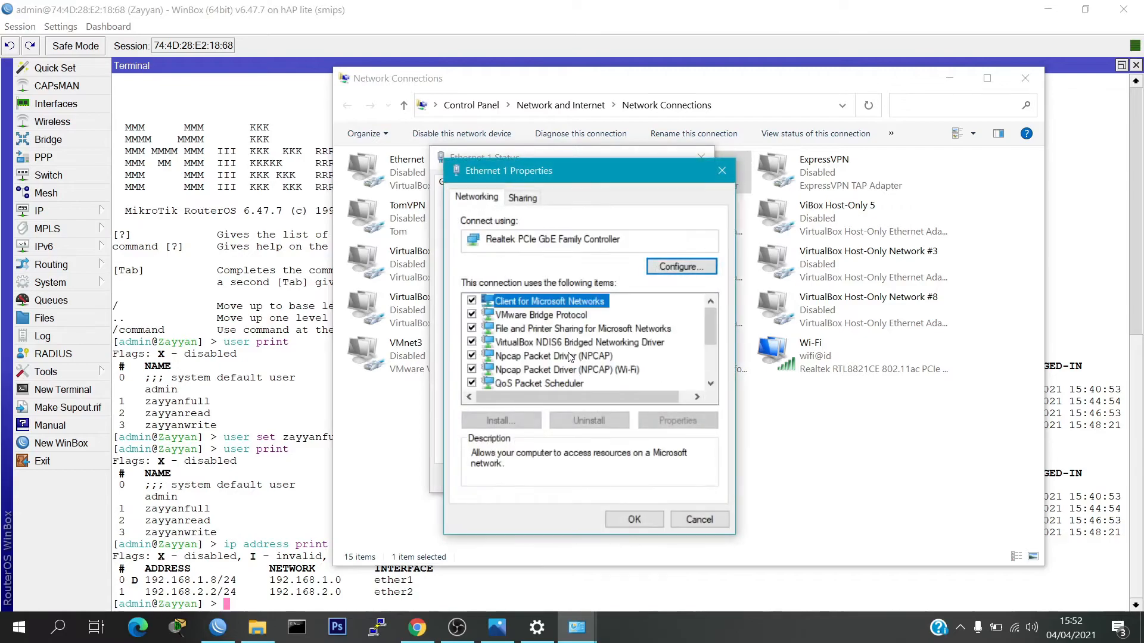
scroll(606, 356, down, 2)
double_click(617, 316)
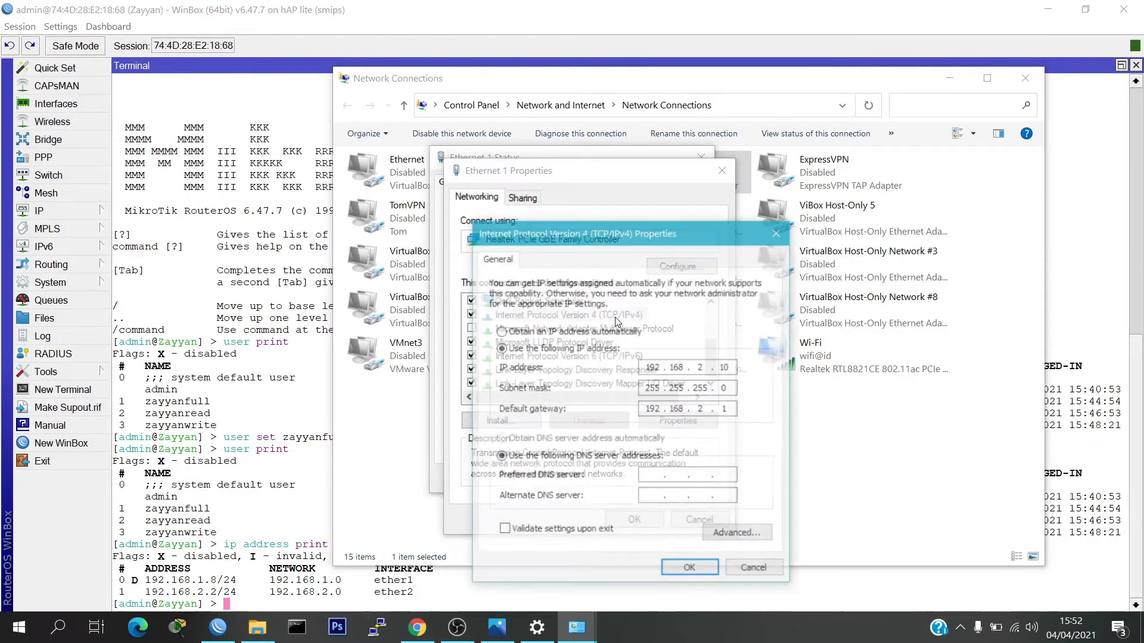
key(BackSpace)
text(2)
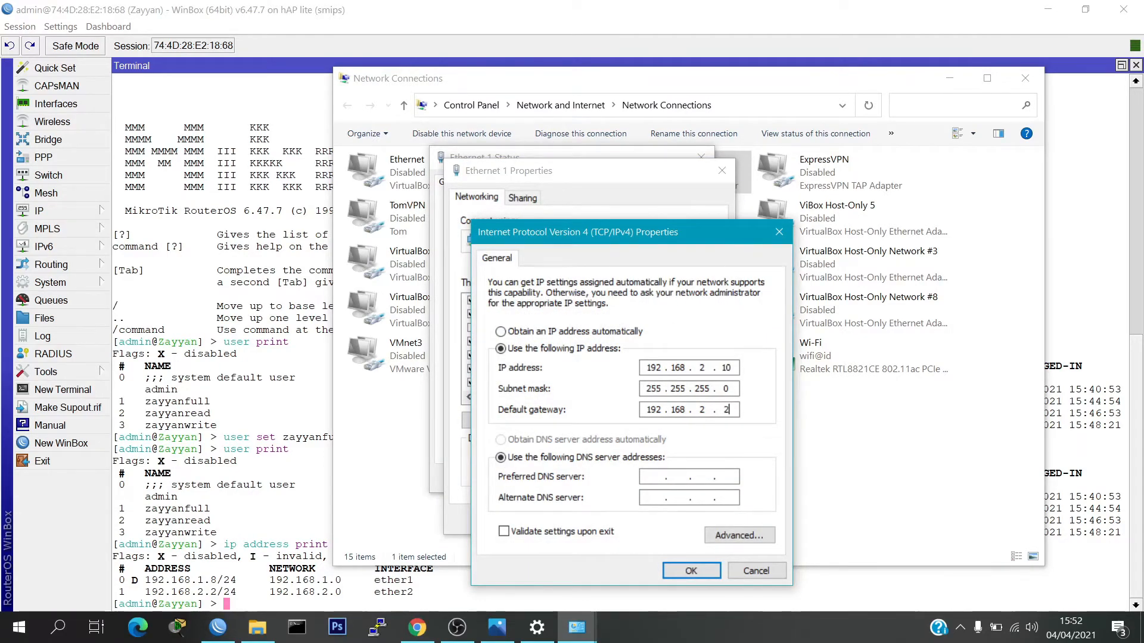
click(691, 571)
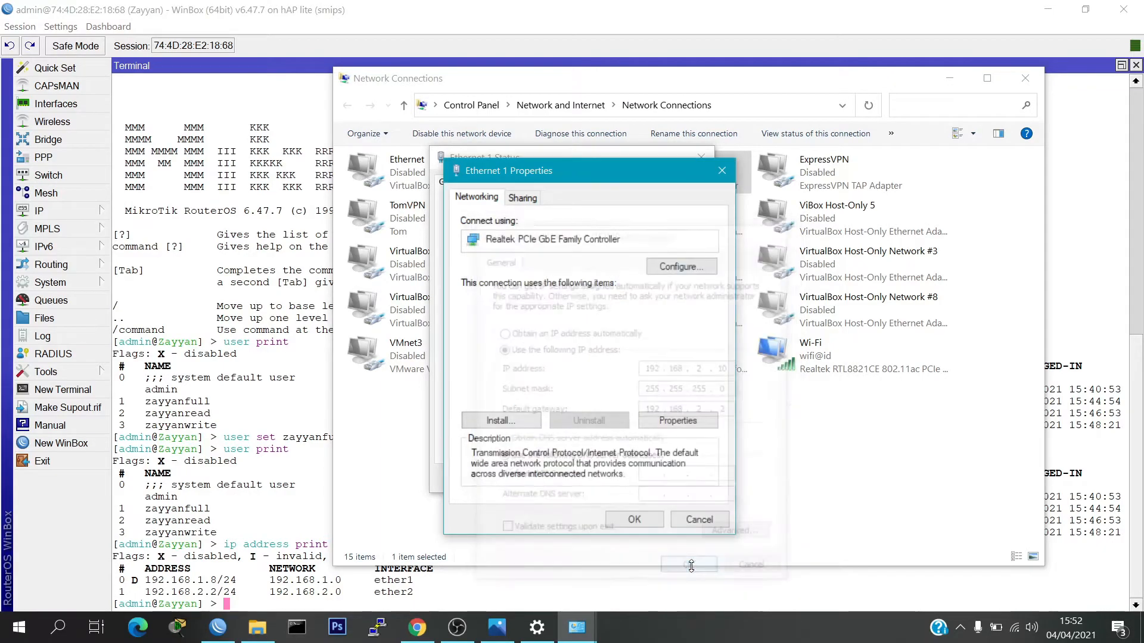
click(635, 519)
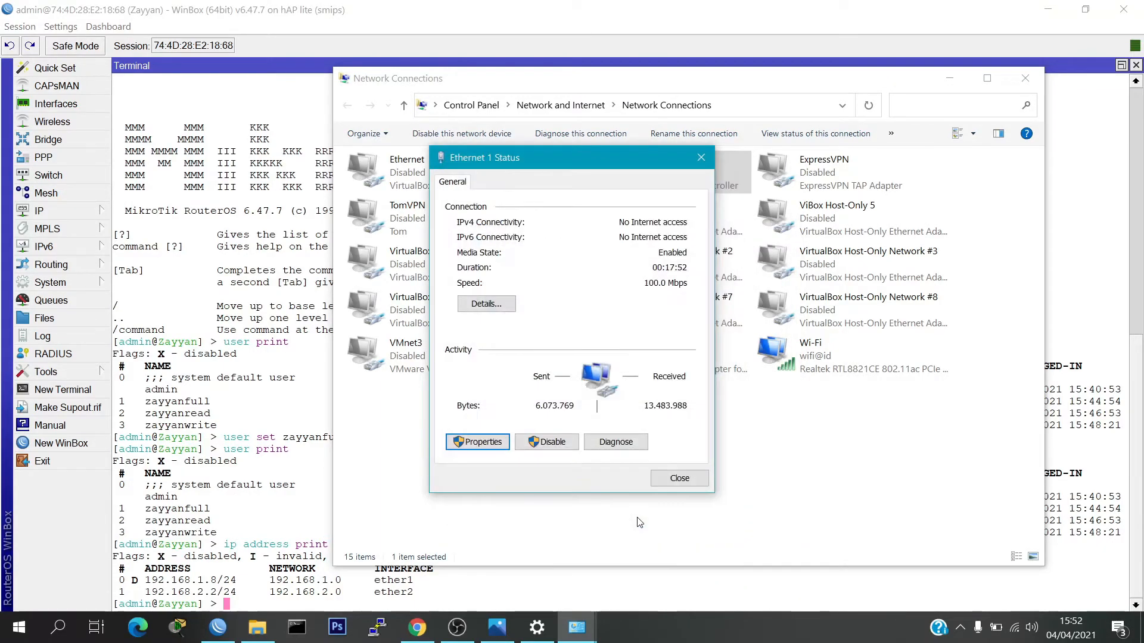
click(673, 479)
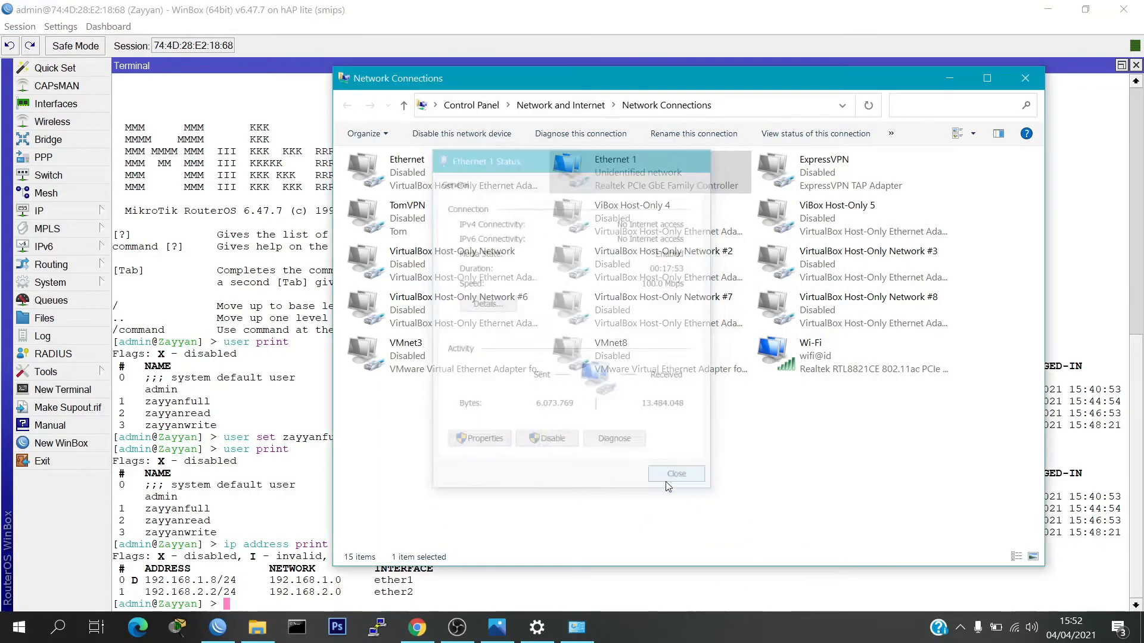
click(949, 72)
click(1048, 9)
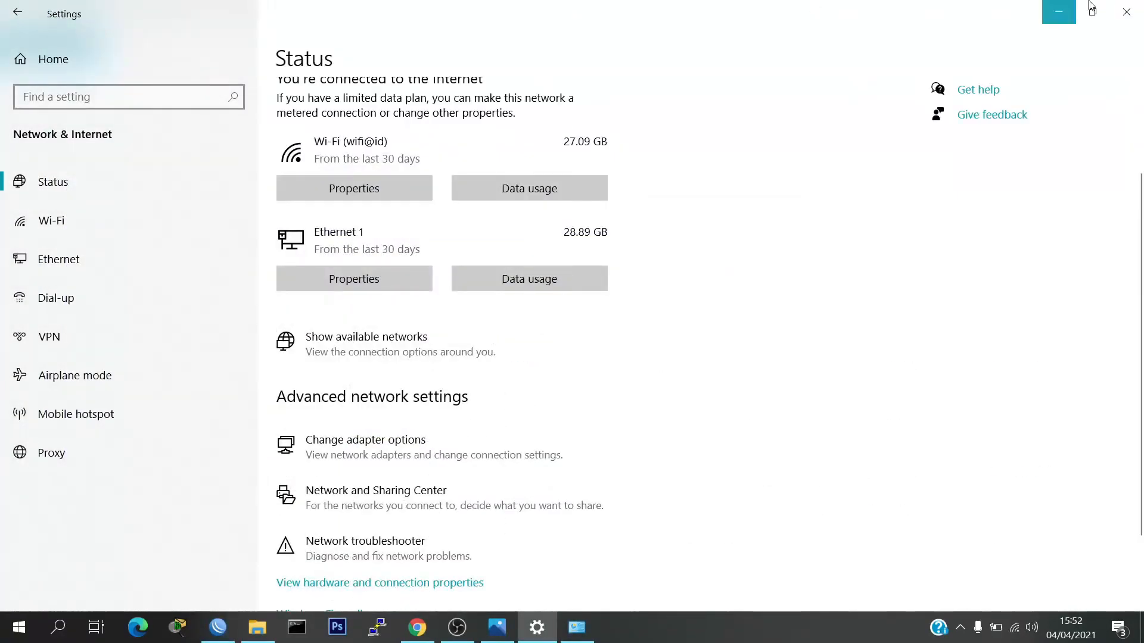
Reveal the client–router–ISP diagram in Photos, then bring WinBox back to the front
click(1059, 12)
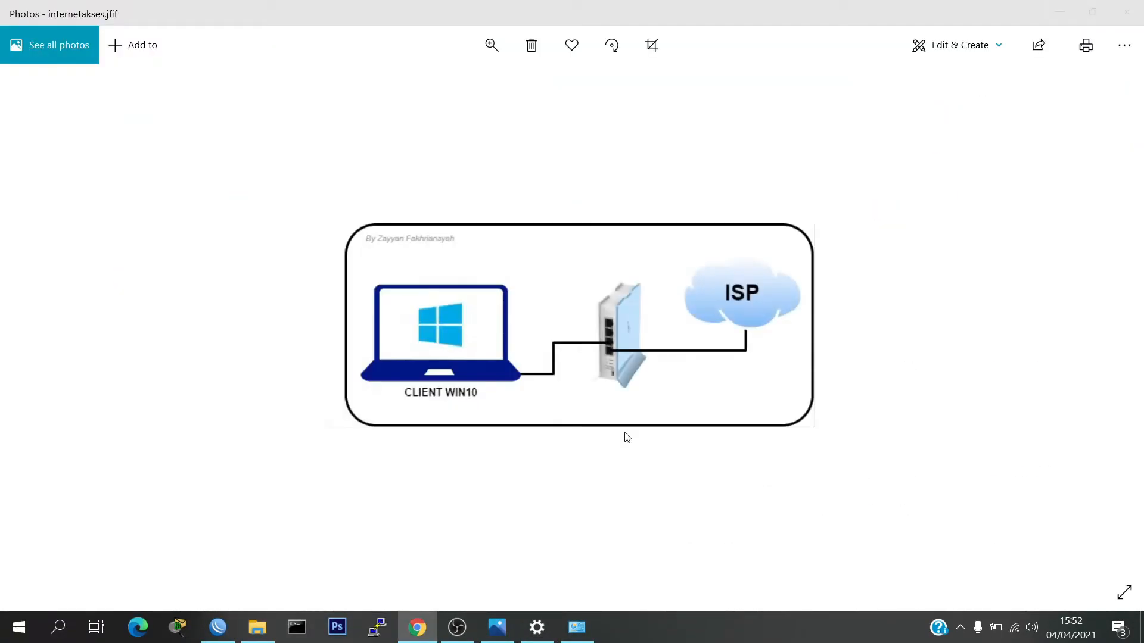
click(207, 629)
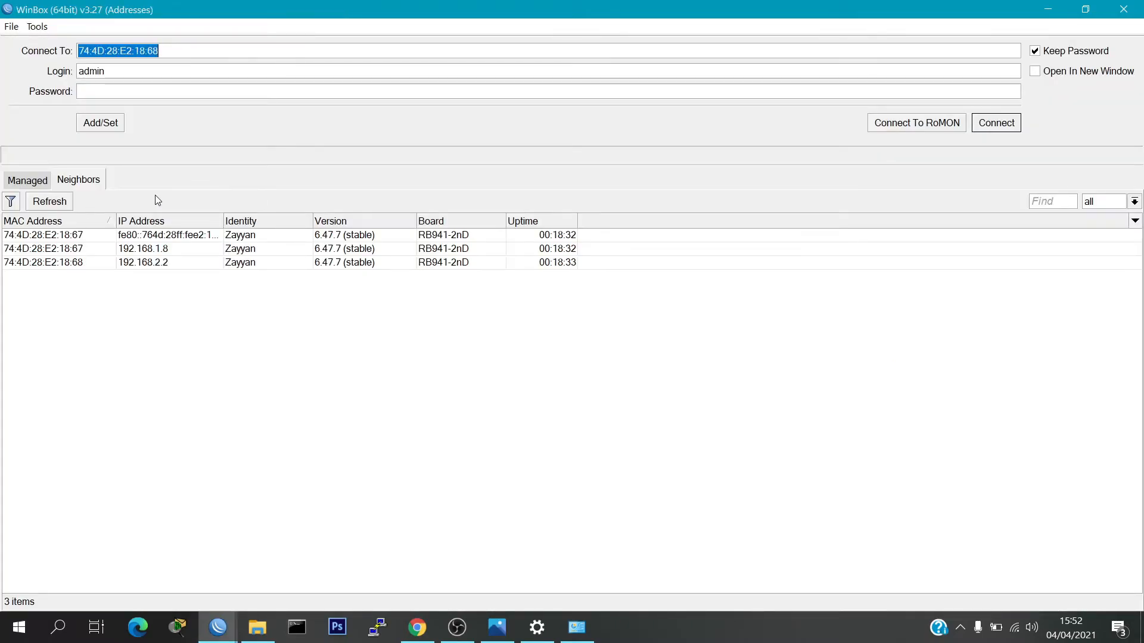
Connect to the router at 192.168.2.2 from the Neighbors list, entering the full-permission login name
click(140, 264)
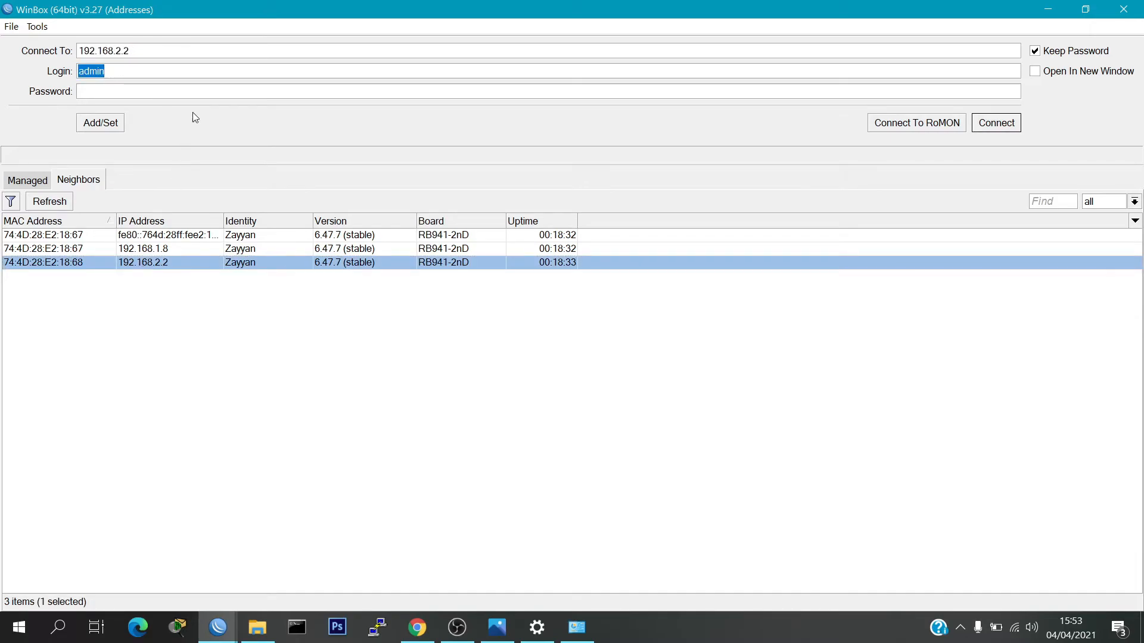
text(zayyanfull)
click(996, 122)
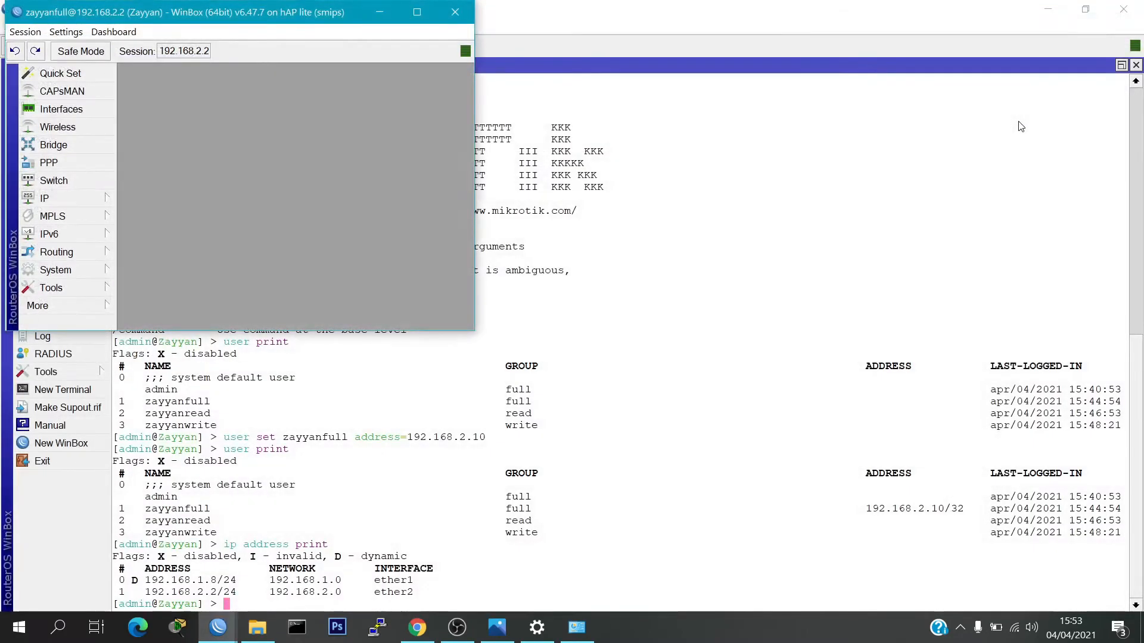
drag(344, 11, 429, 150)
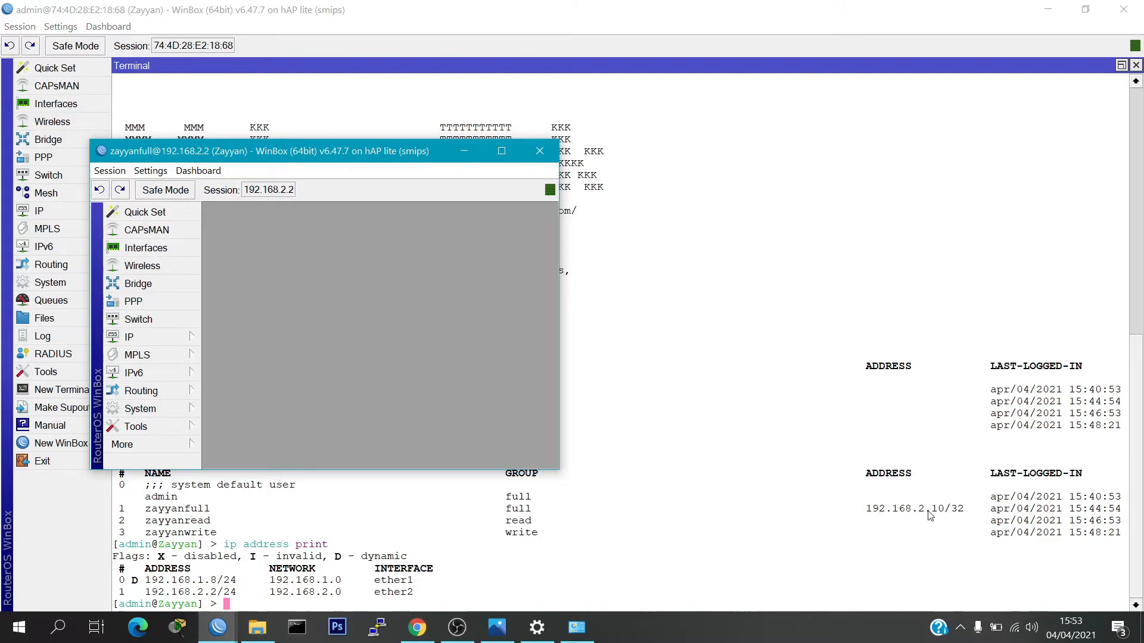
click(1013, 630)
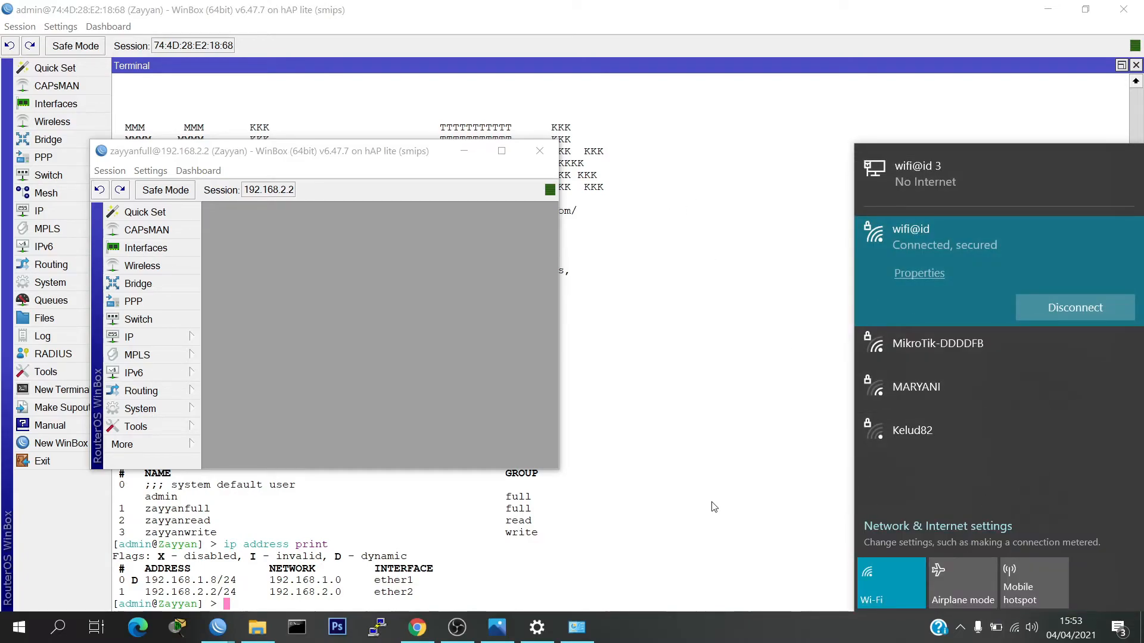
click(402, 162)
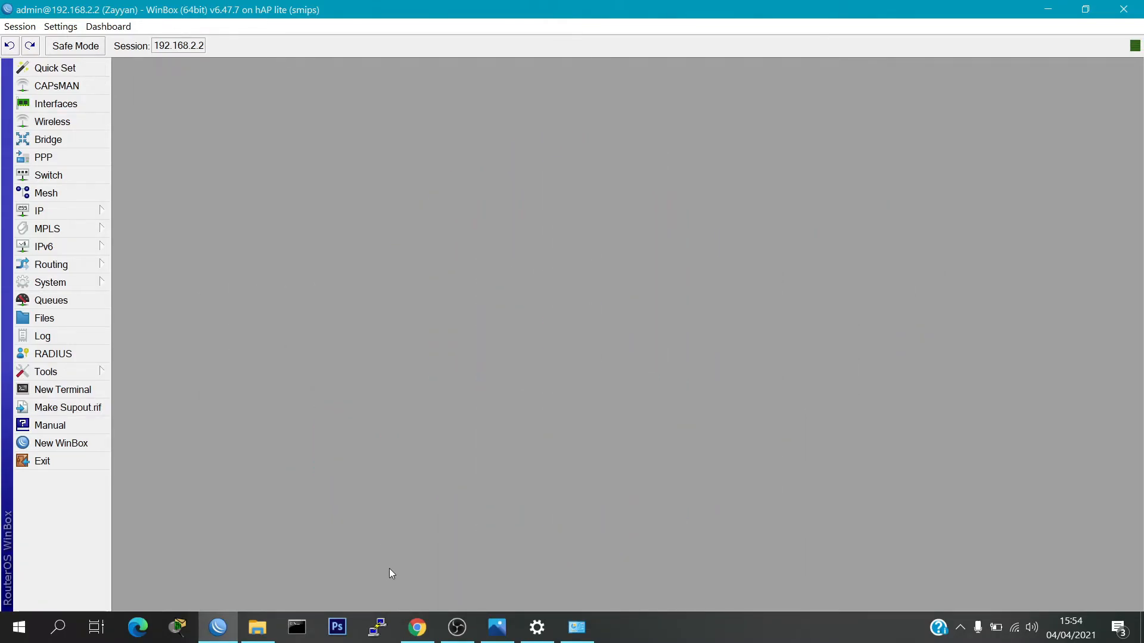
right_click(377, 627)
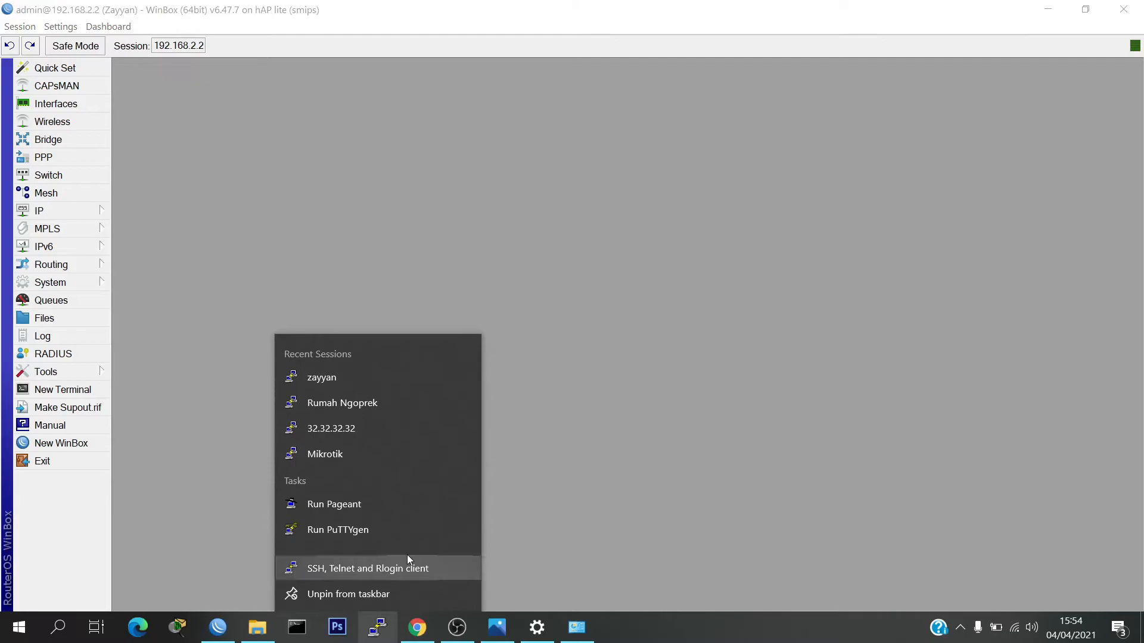
Generate a 2048-bit RSA key pair in PuTTYgen and select its OpenSSH public key text
click(378, 532)
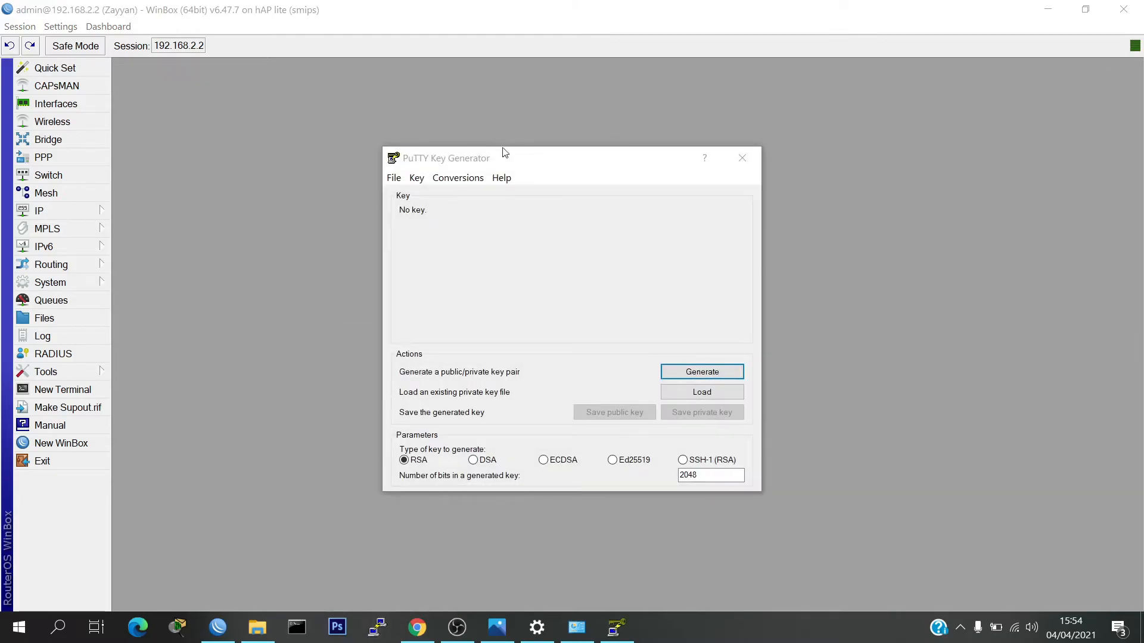
drag(504, 156, 538, 113)
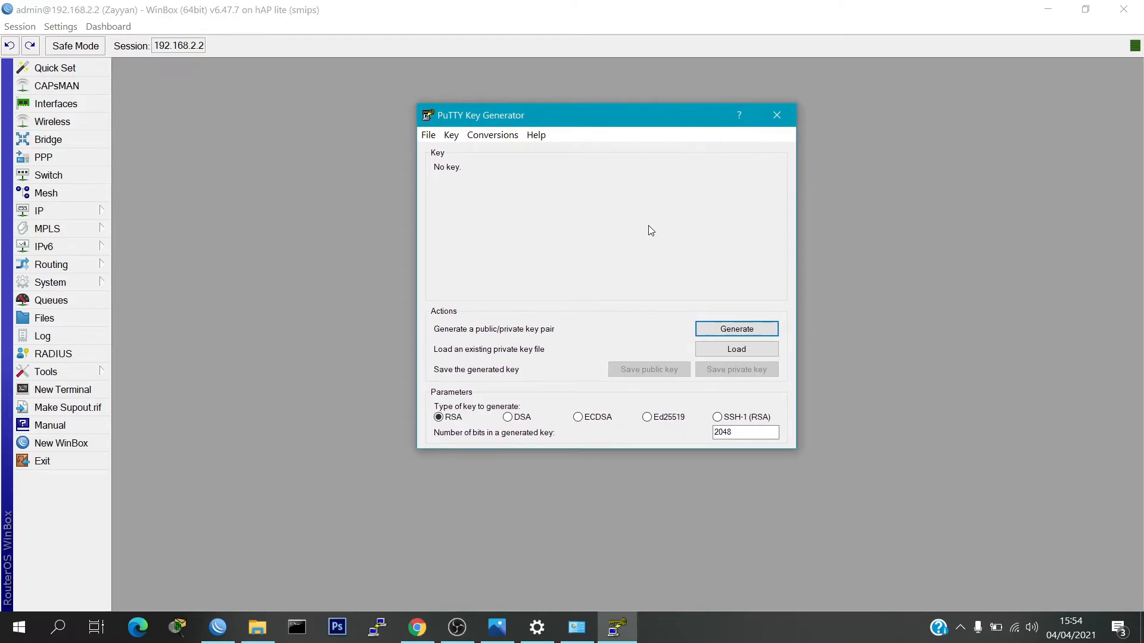
click(724, 330)
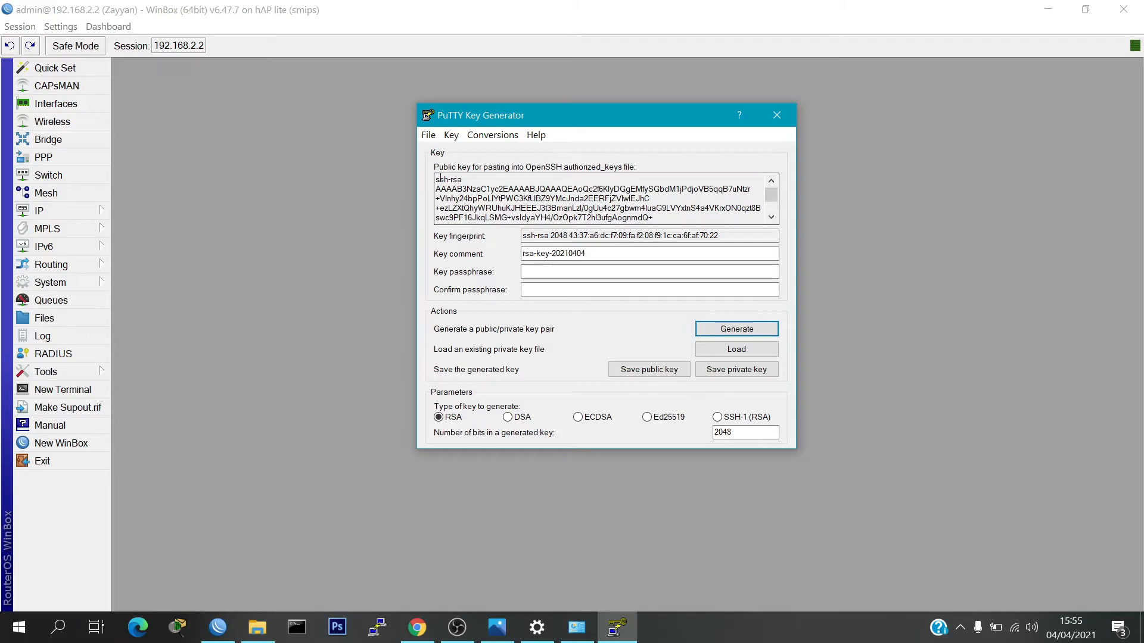
drag(438, 177, 670, 253)
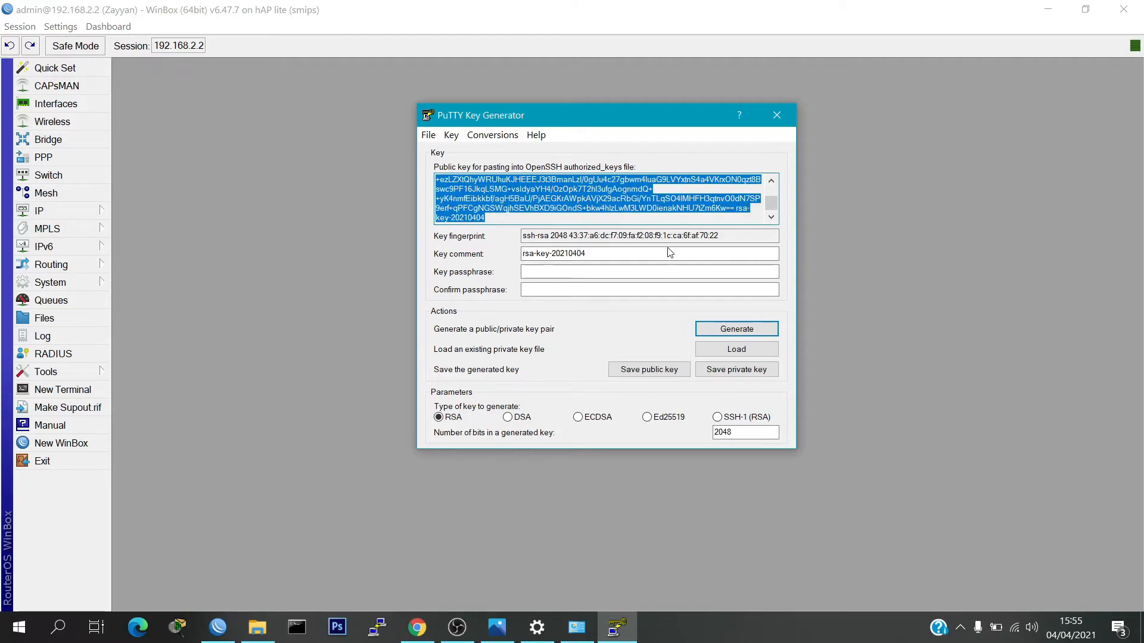
click(19, 627)
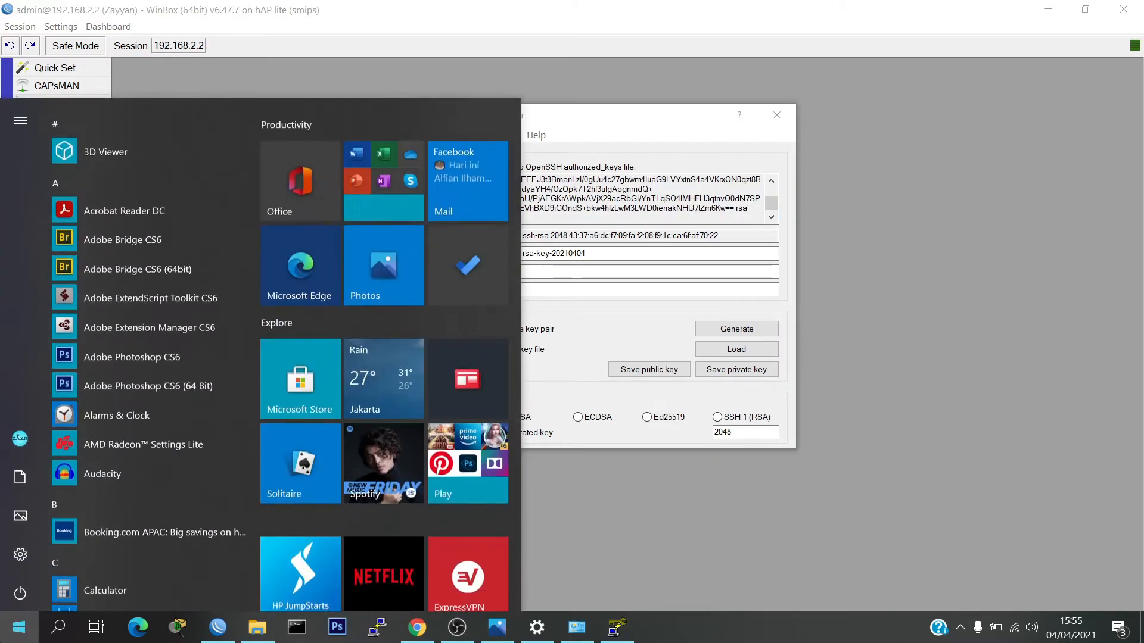
Paste the copied RSA public key into a new Notepad document
text(note)
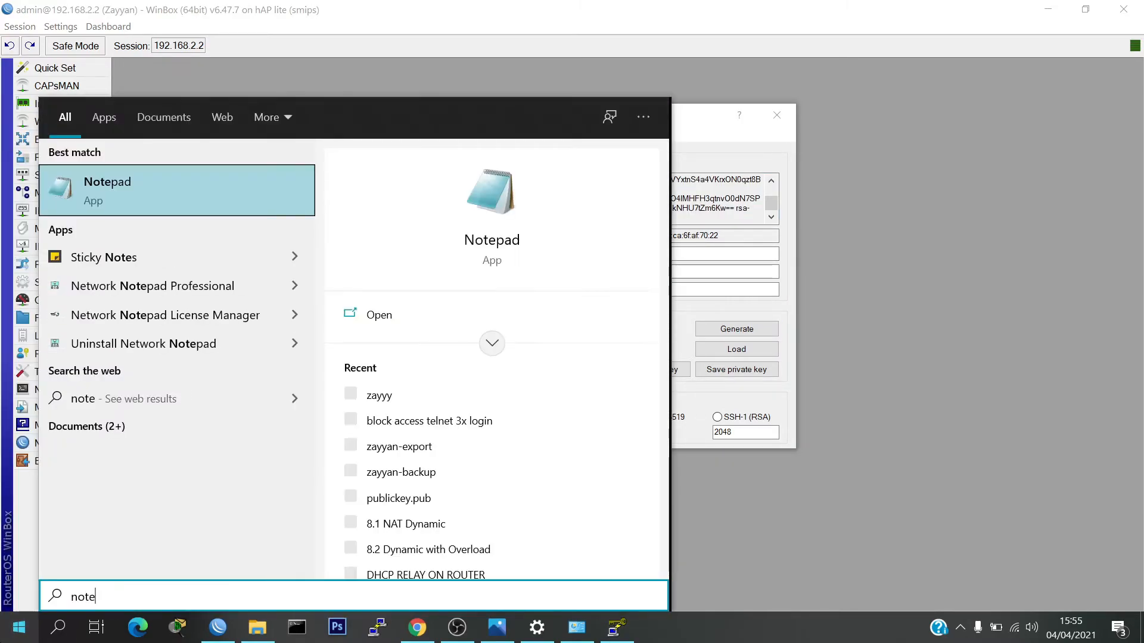
key(Return)
drag(960, 110, 780, 140)
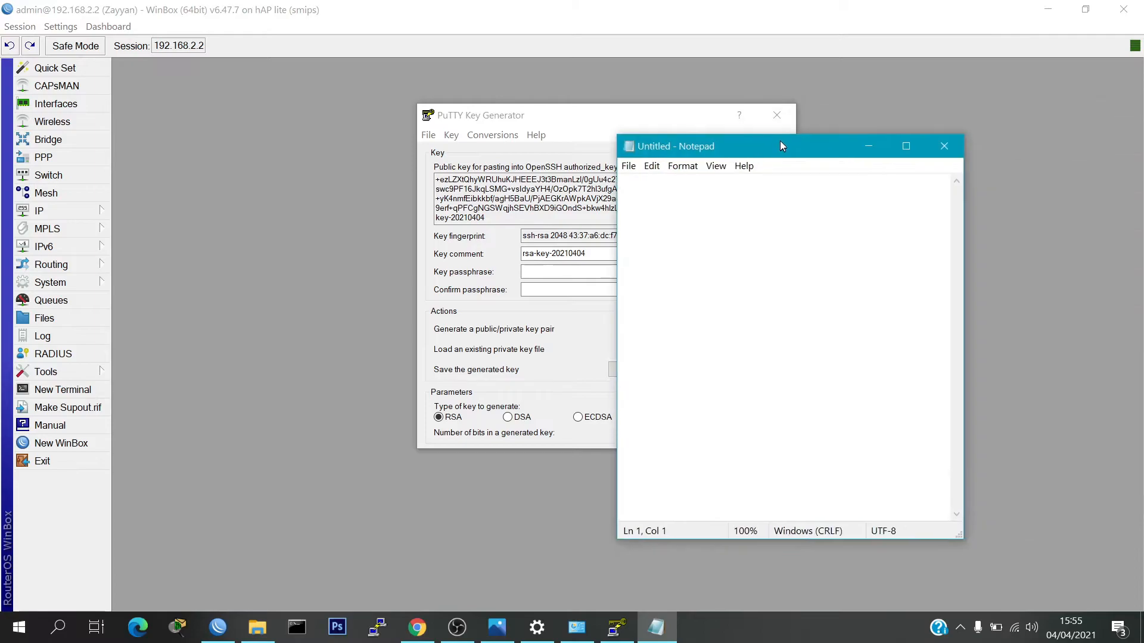
right_click(728, 213)
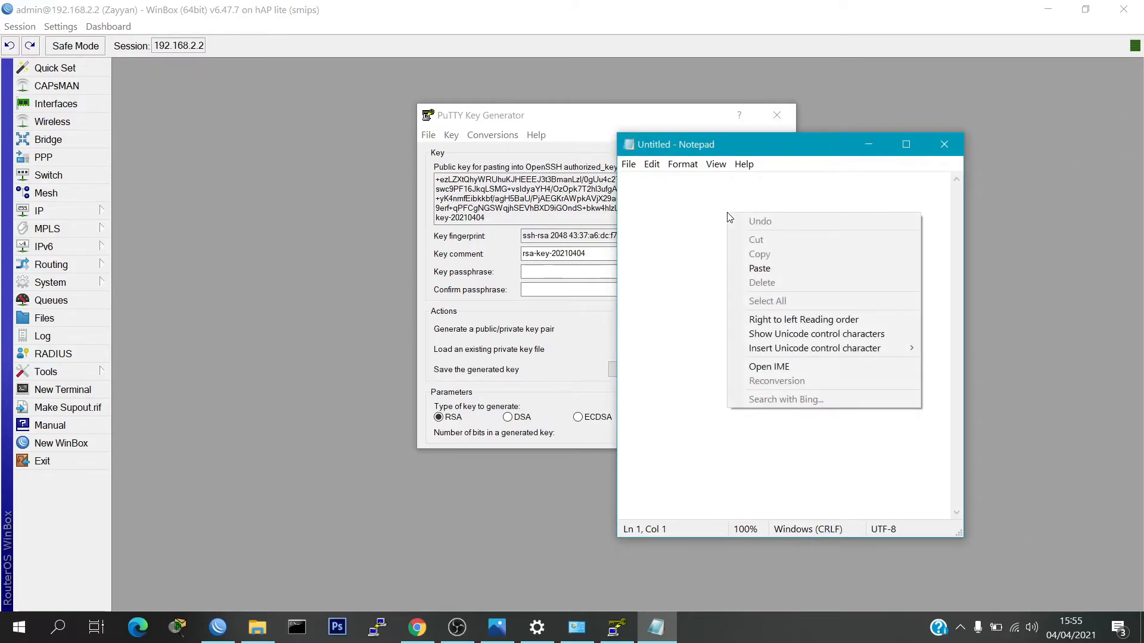
click(760, 270)
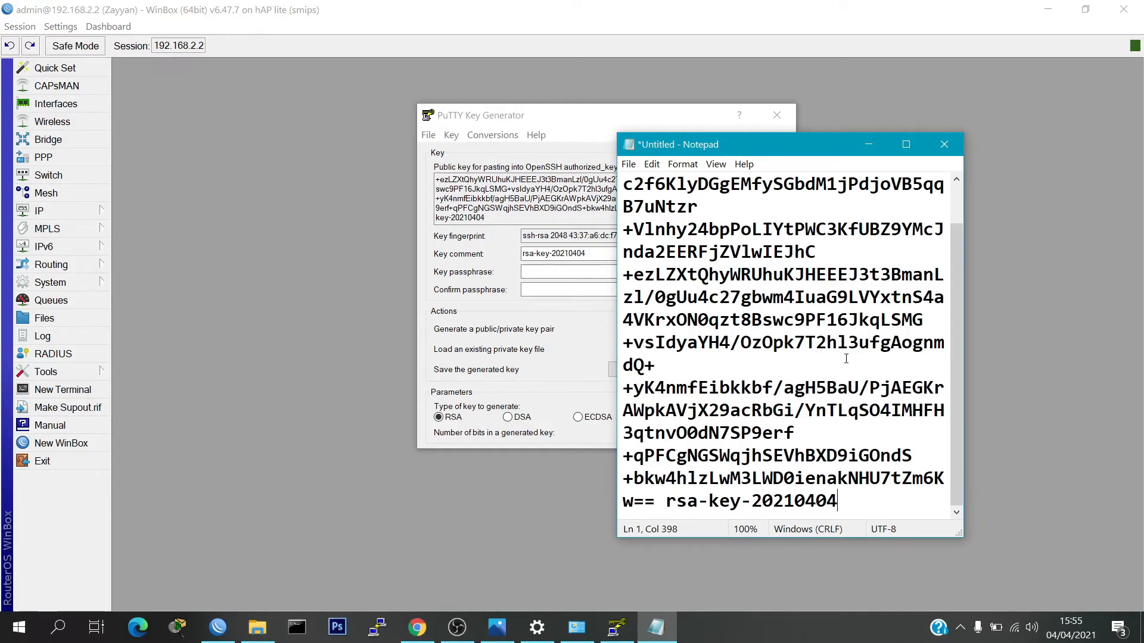
Save the note to the Desktop as zayyan.pub with the All Files type, then minimize Notepad
click(628, 165)
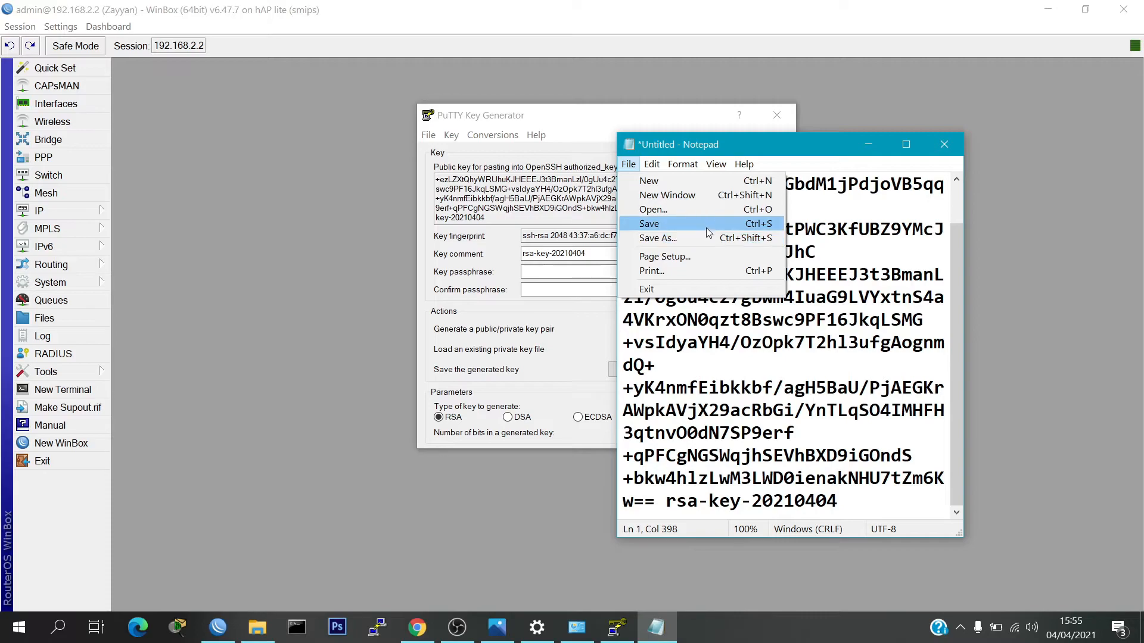
click(707, 226)
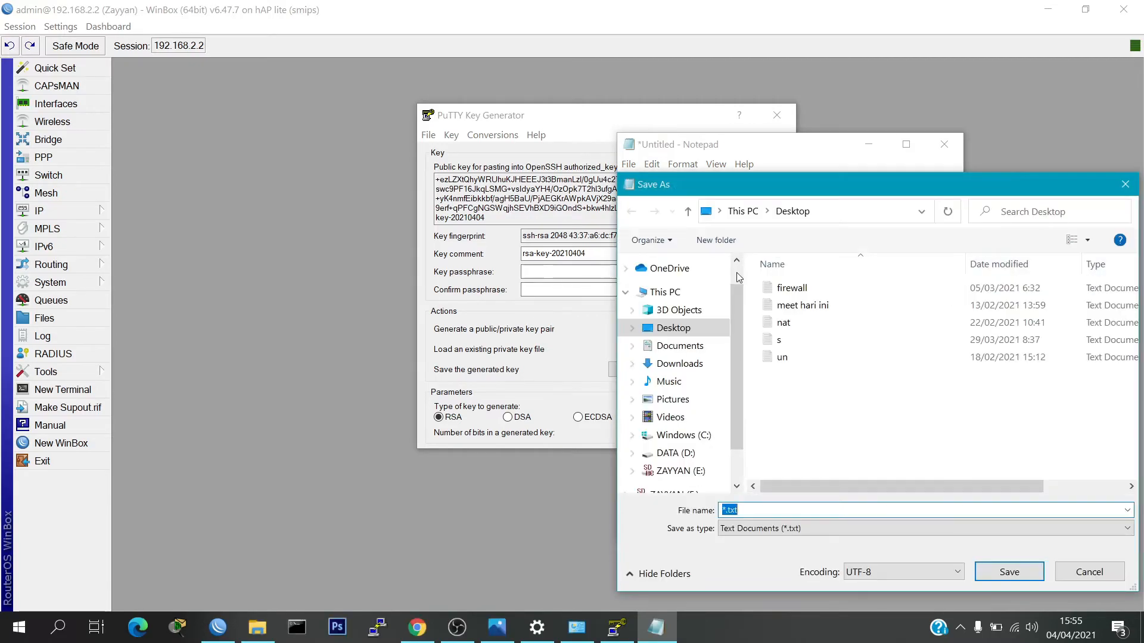
drag(741, 185, 455, 86)
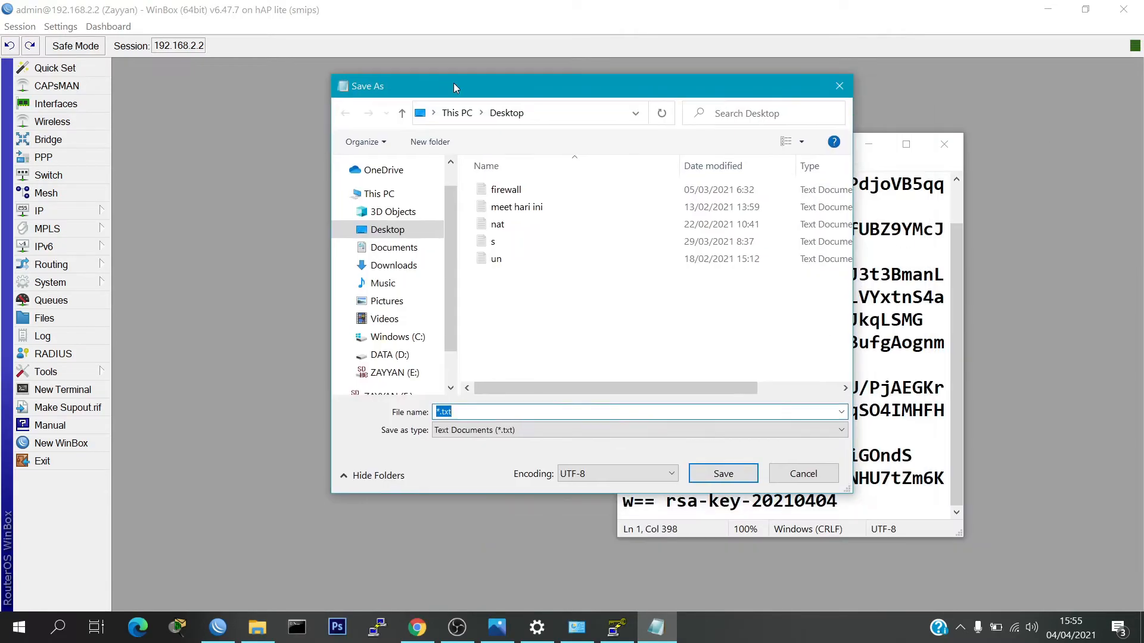
click(462, 412)
key(BackSpace)
key(BackSpace)
key(BackSpace)
key(BackSpace)
text(.pu)
click(471, 430)
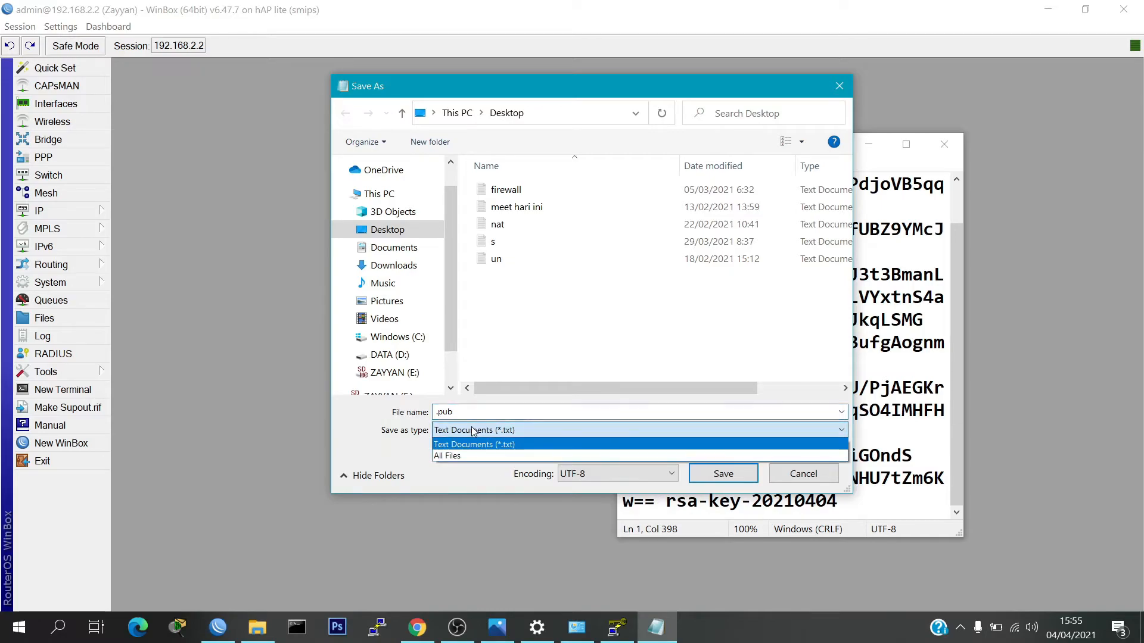
click(462, 456)
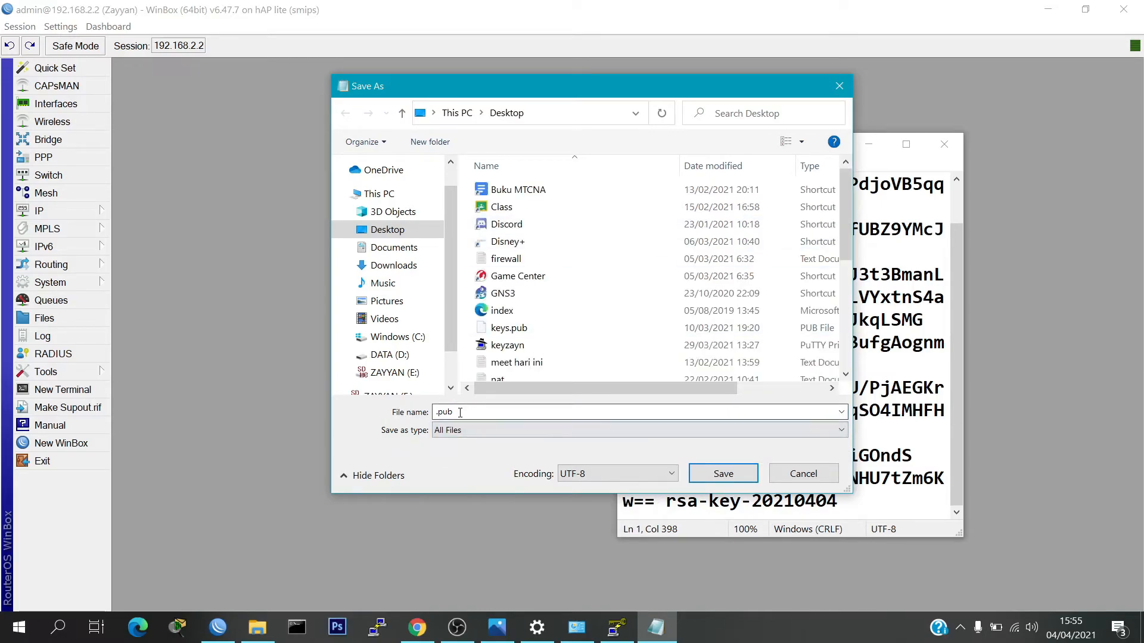
click(498, 410)
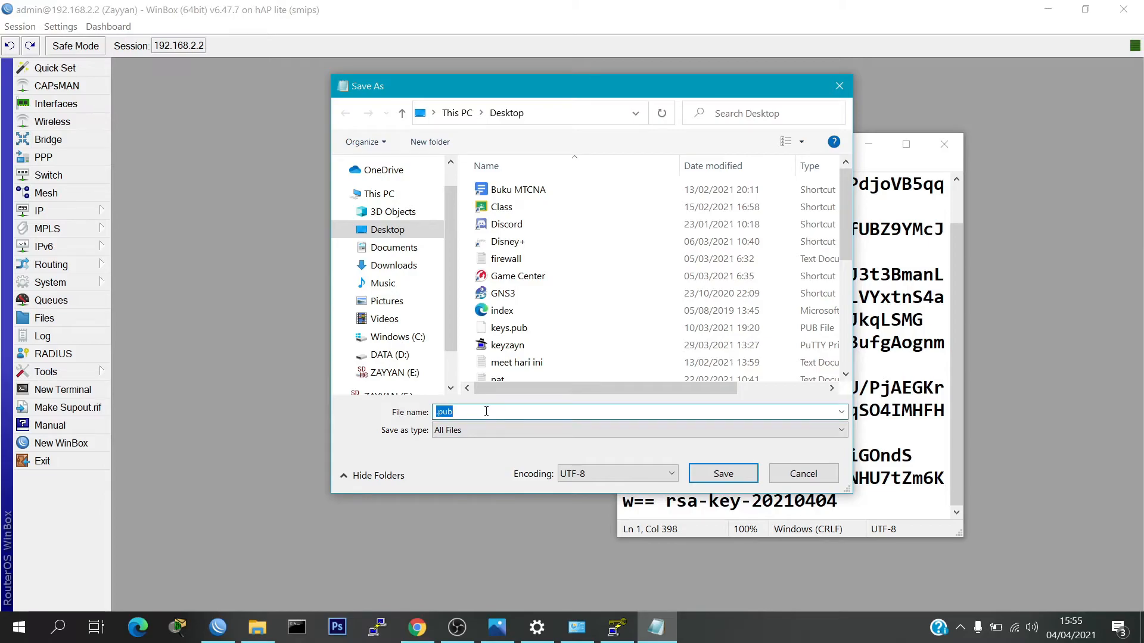
key(Home)
text(zayyan)
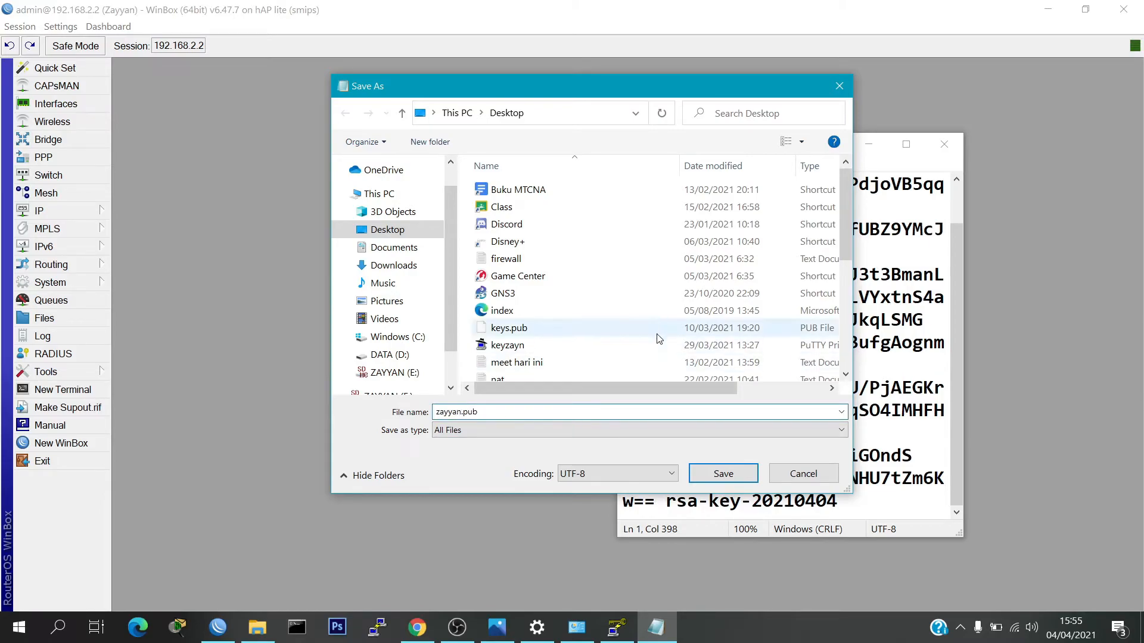
click(720, 474)
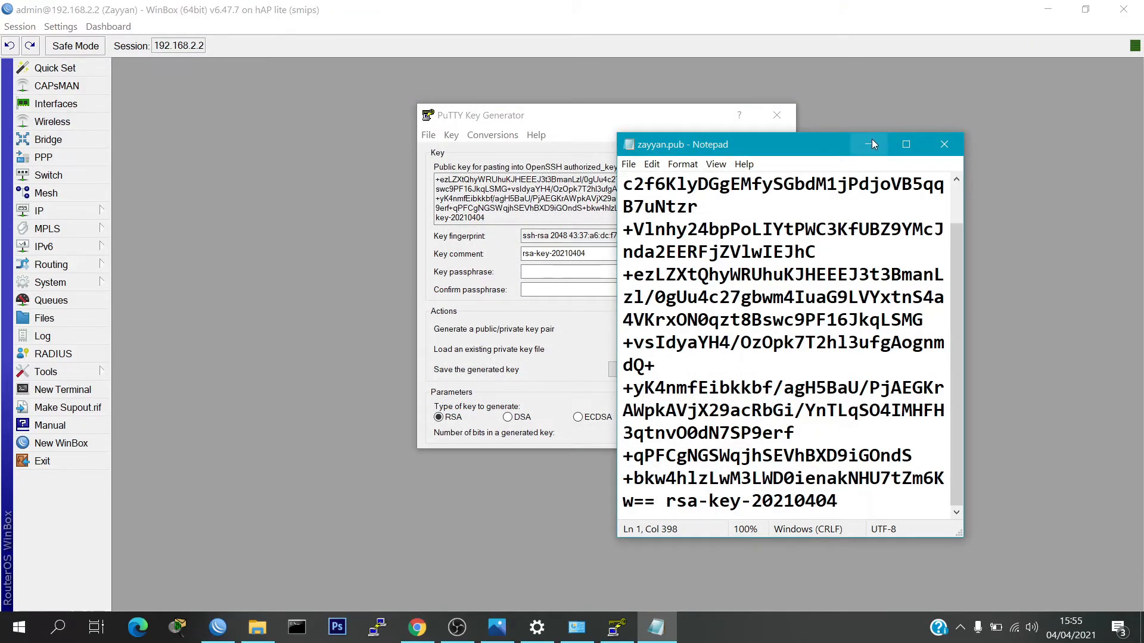
click(870, 139)
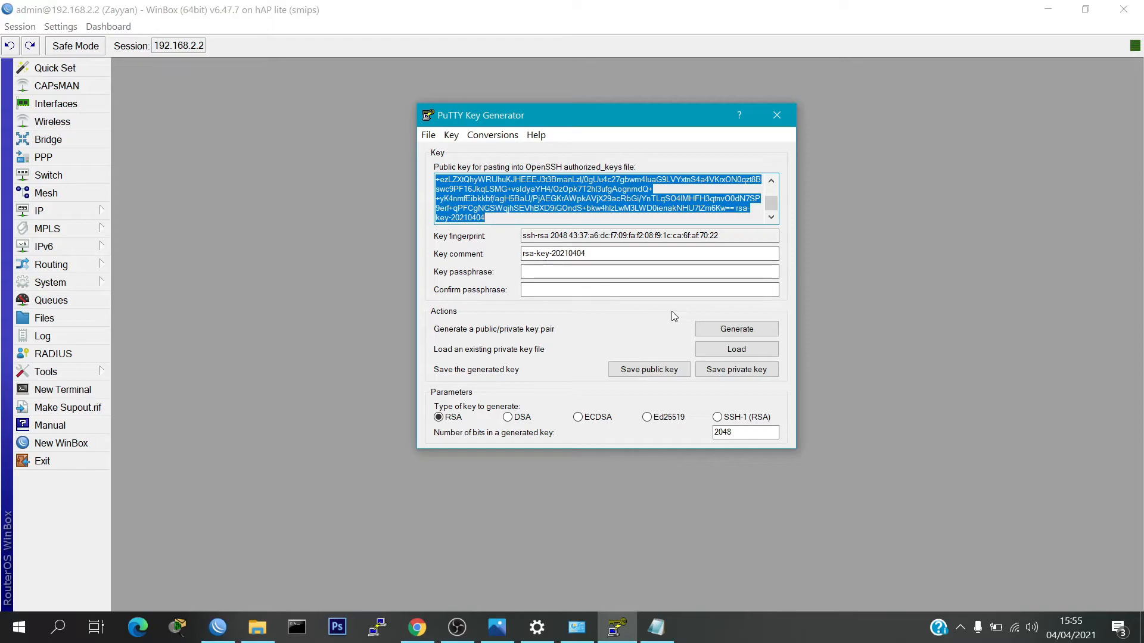
Save the private key without a passphrase to the Desktop as anakdigital.ppk
click(724, 371)
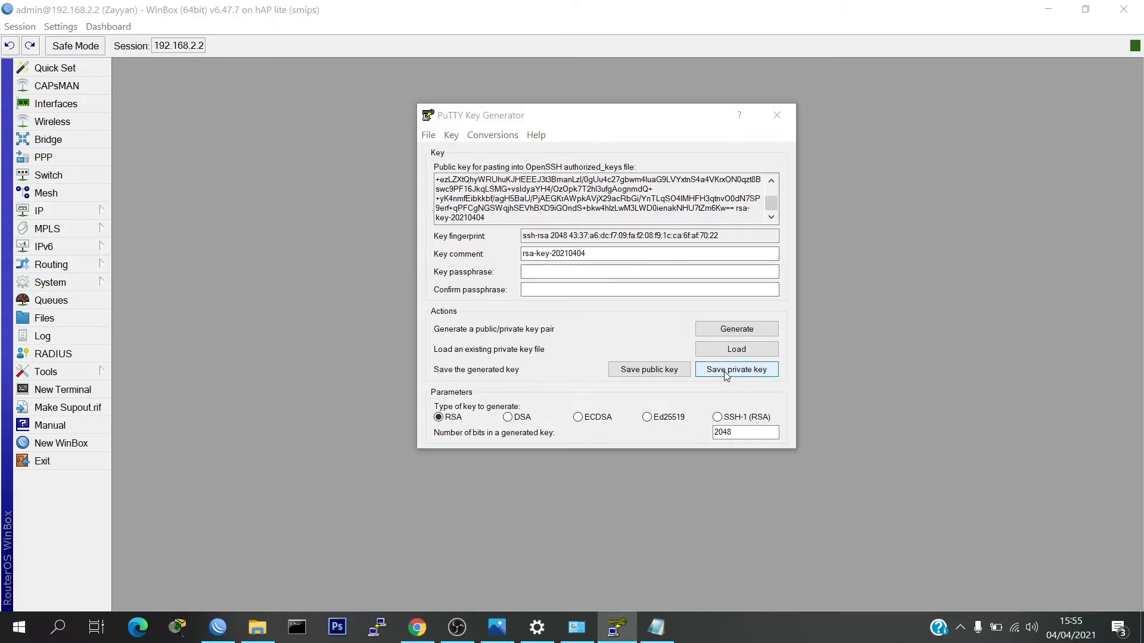
click(602, 372)
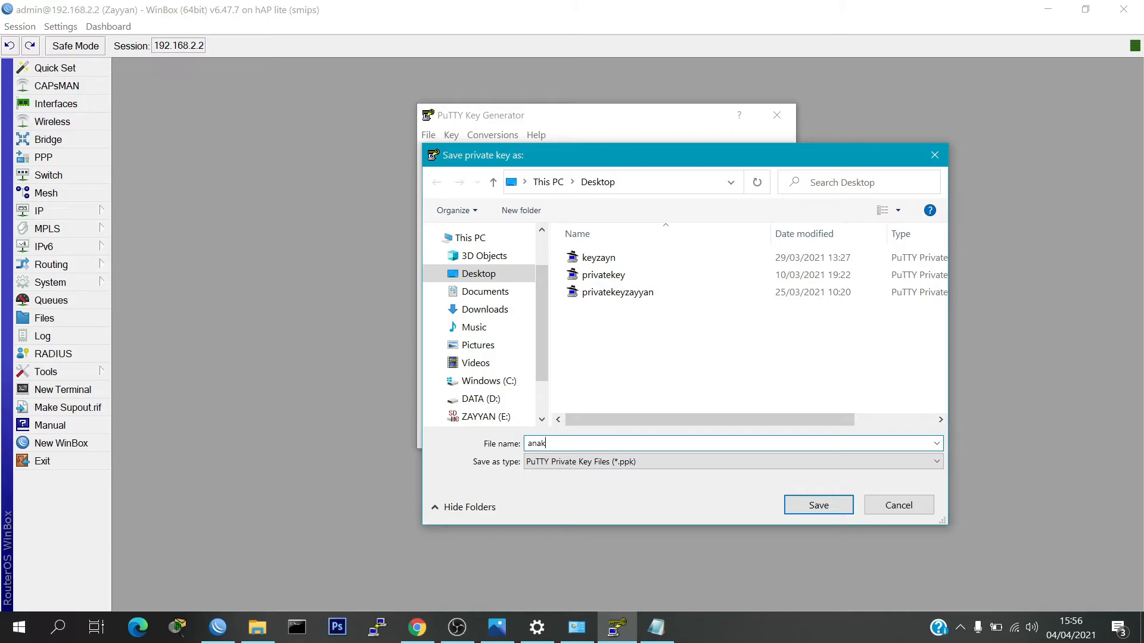
text(anakdo)
text(ital)
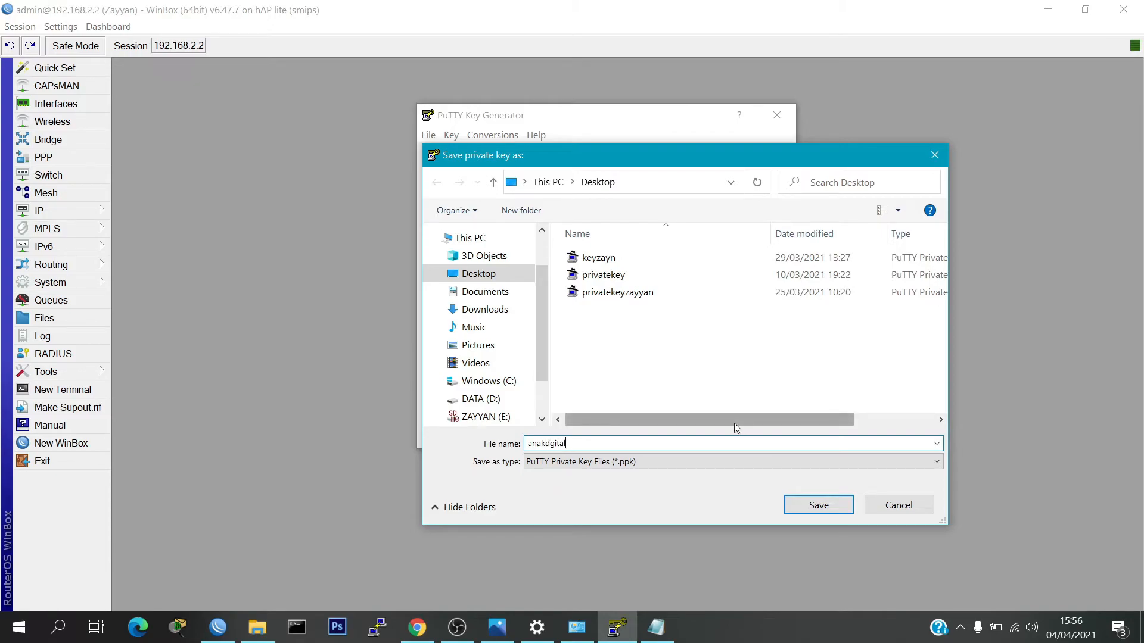
key(BackSpace)
key(BackSpace)
key(BackSpace)
key(BackSpace)
key(BackSpace)
text(igit)
click(815, 506)
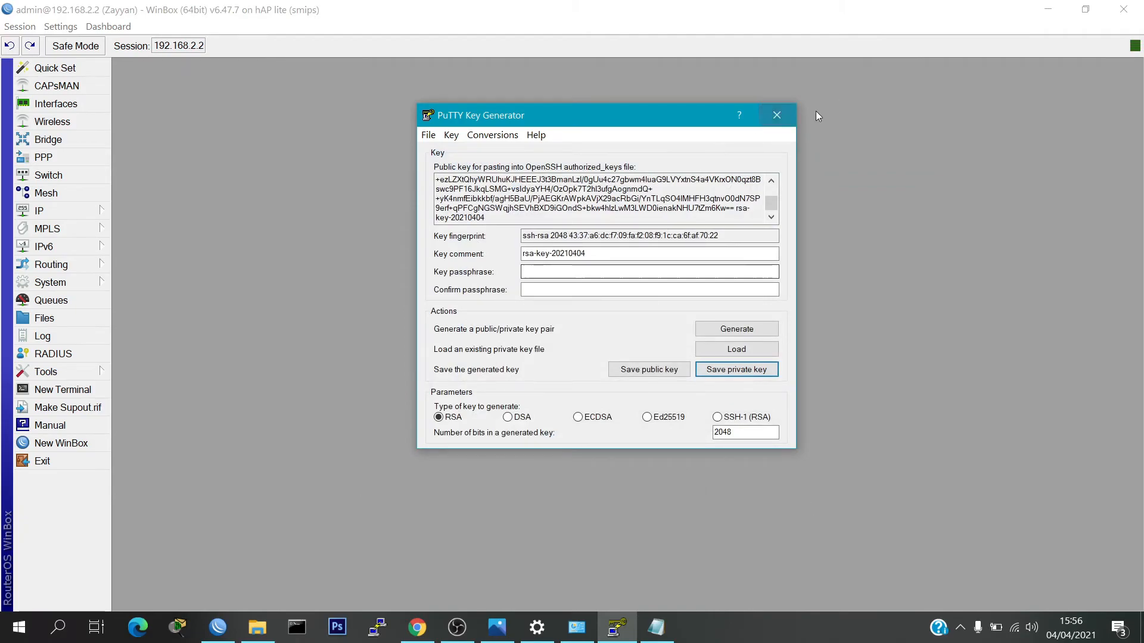
click(377, 627)
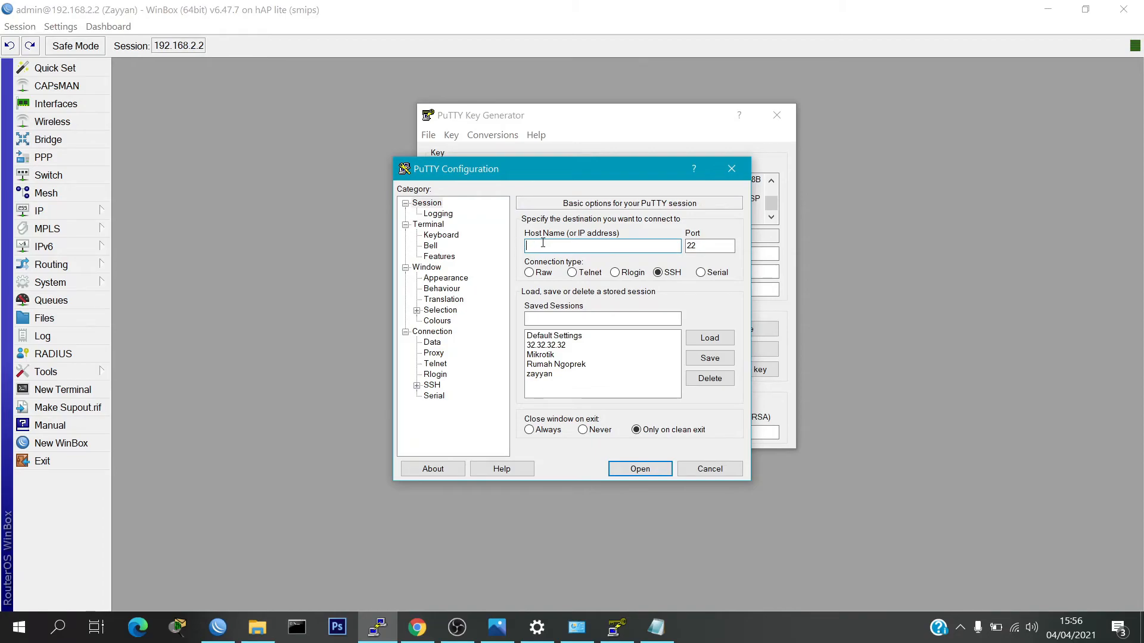
text(192.168.2.2)
click(432, 386)
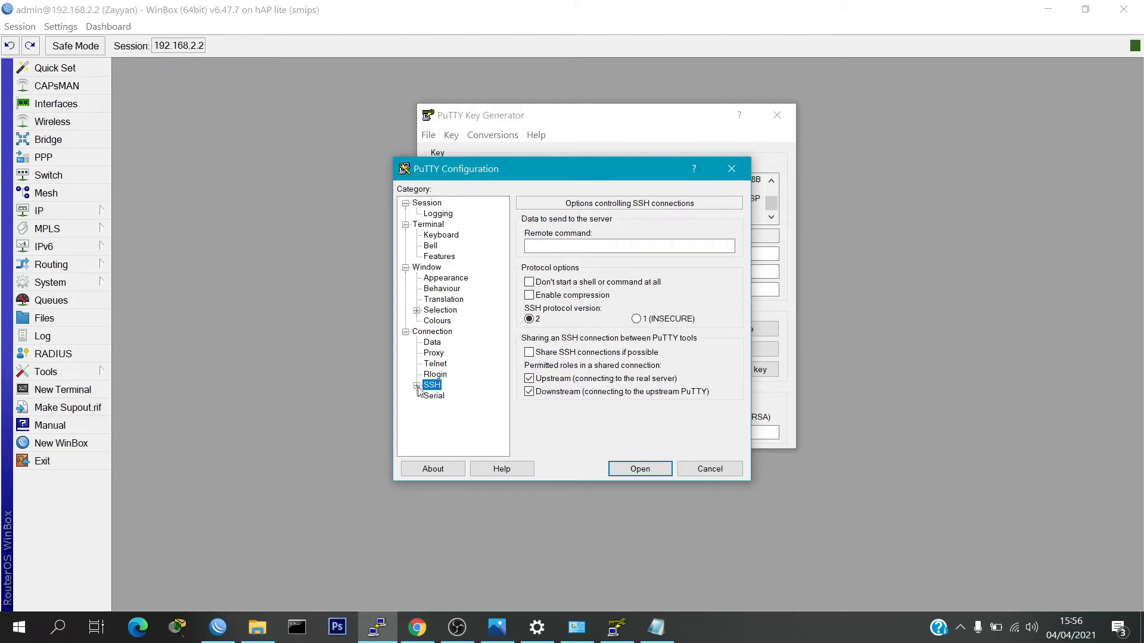
click(417, 386)
click(442, 396)
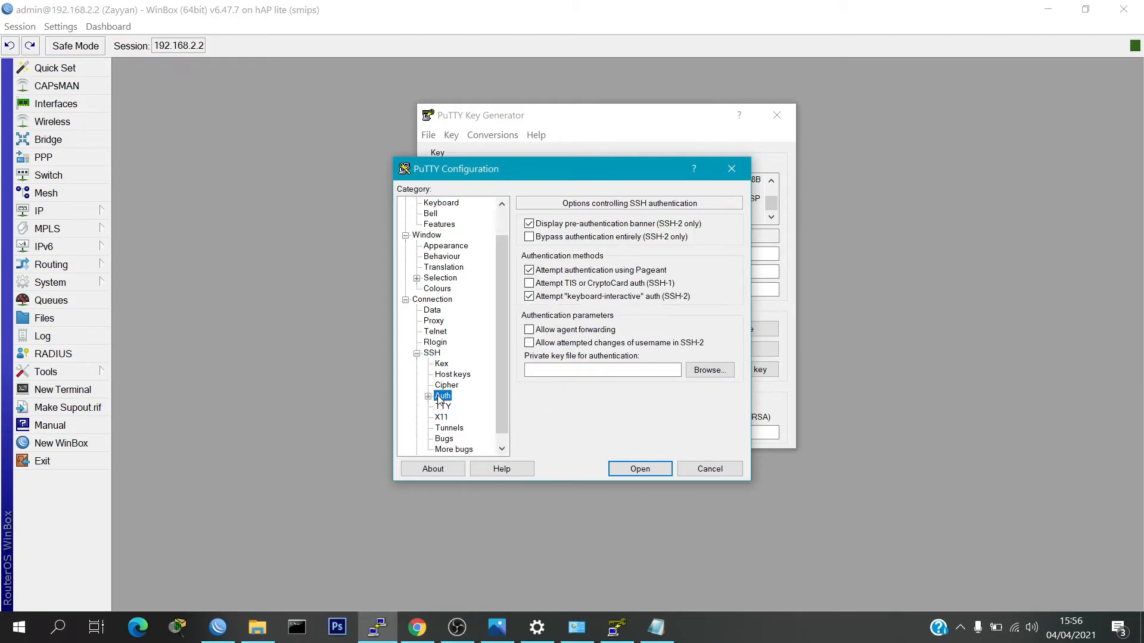
click(709, 370)
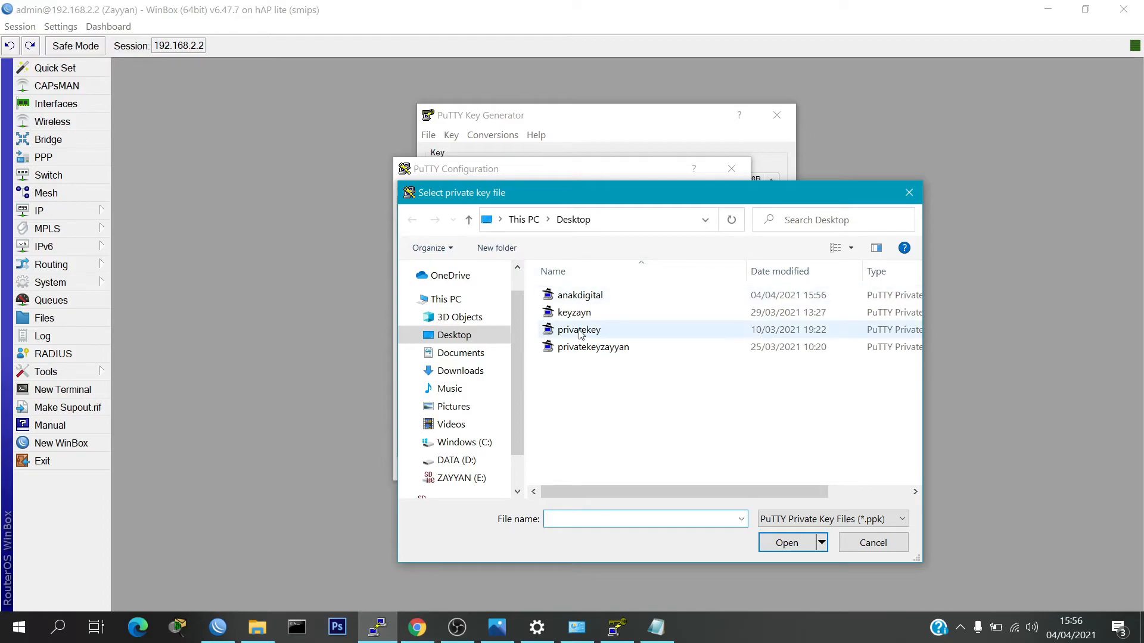
click(909, 192)
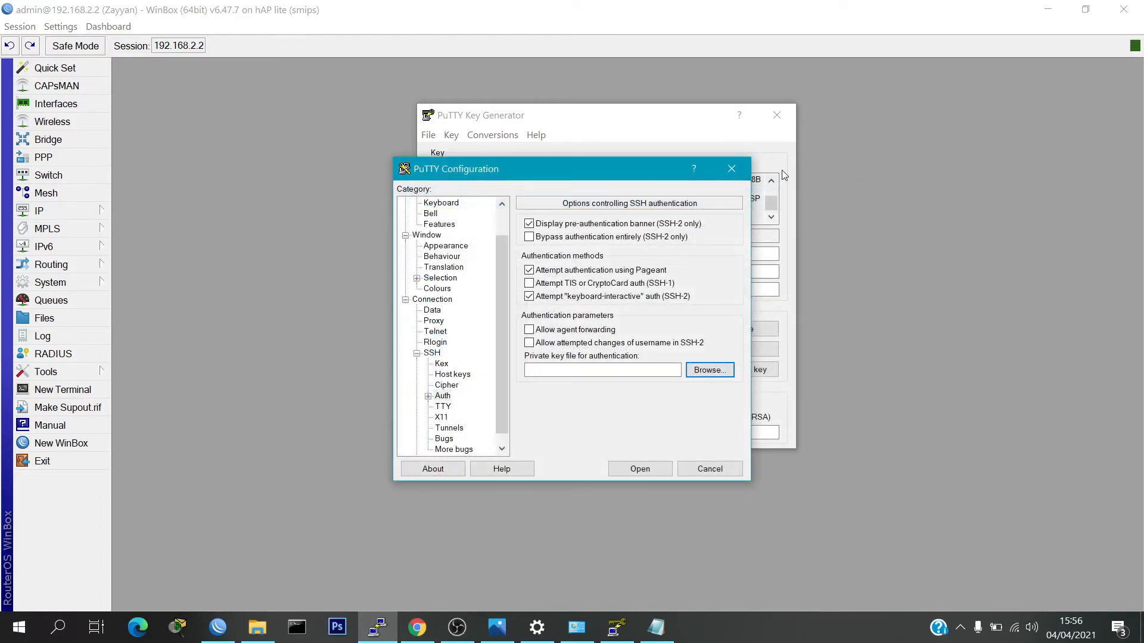
click(732, 169)
click(928, 91)
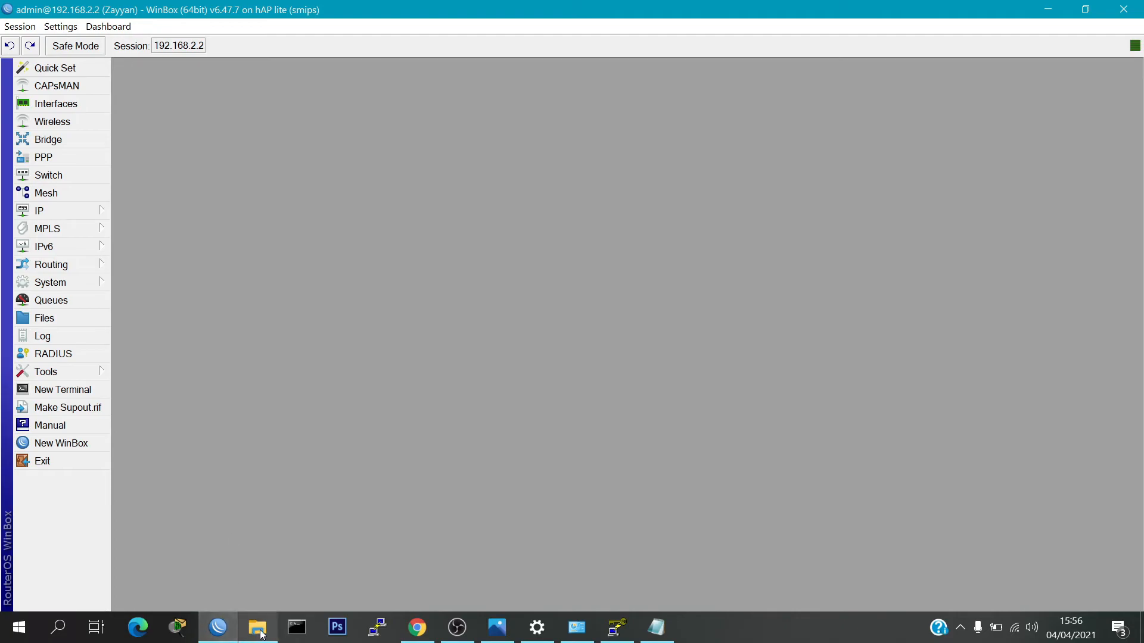
Open ftp://192.168.2.2 in a new File Explorer window and log on as admin
mouse_move(262, 635)
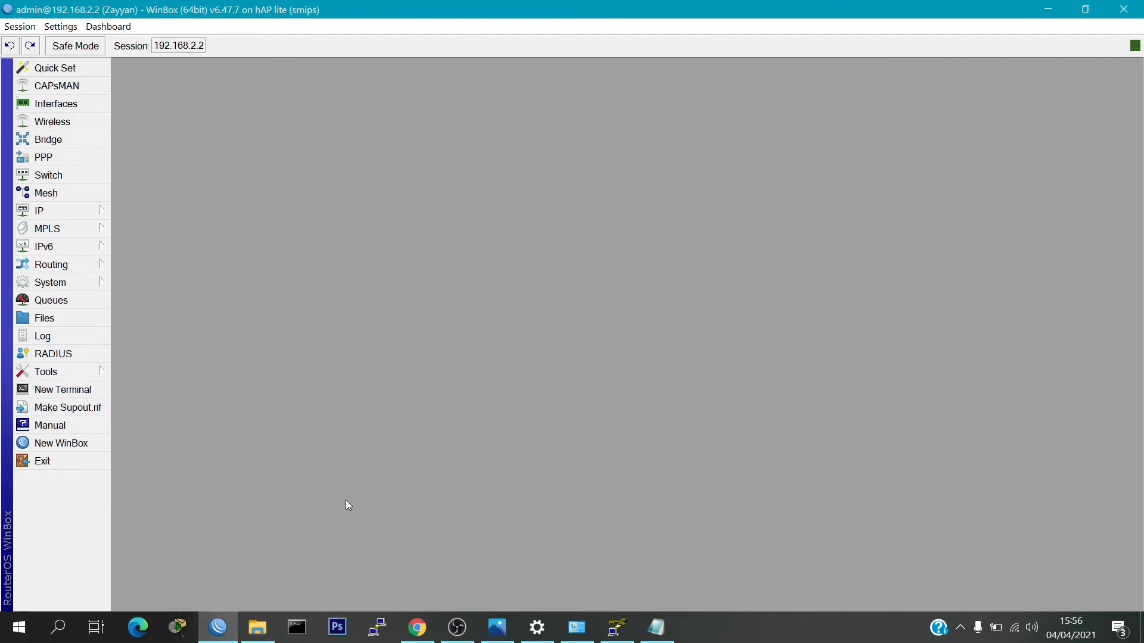
right_click(258, 627)
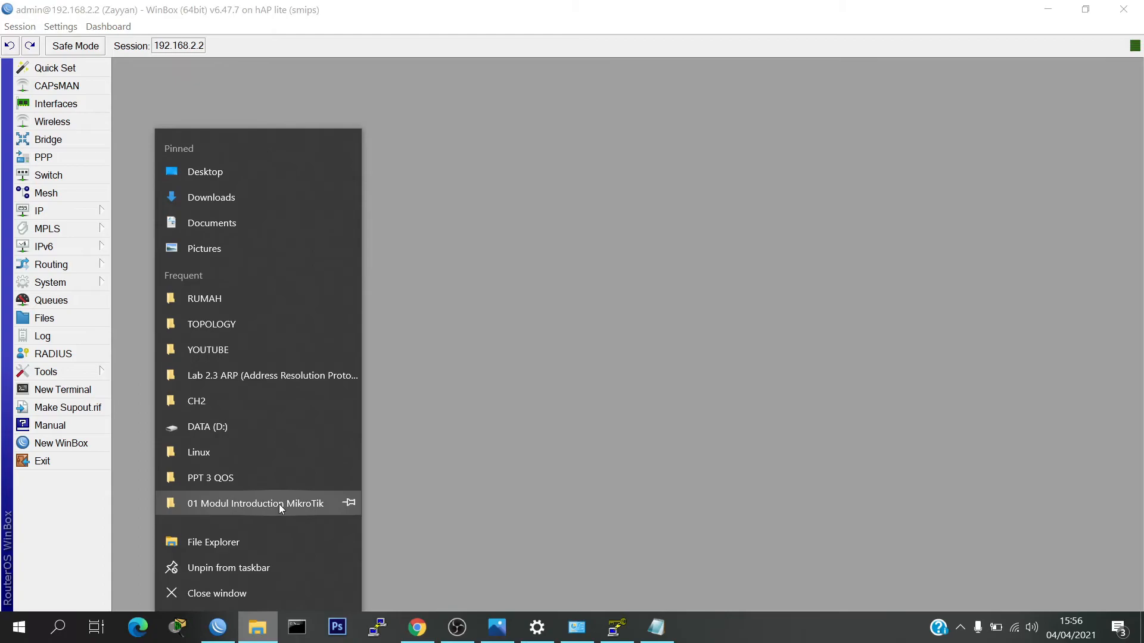
click(241, 548)
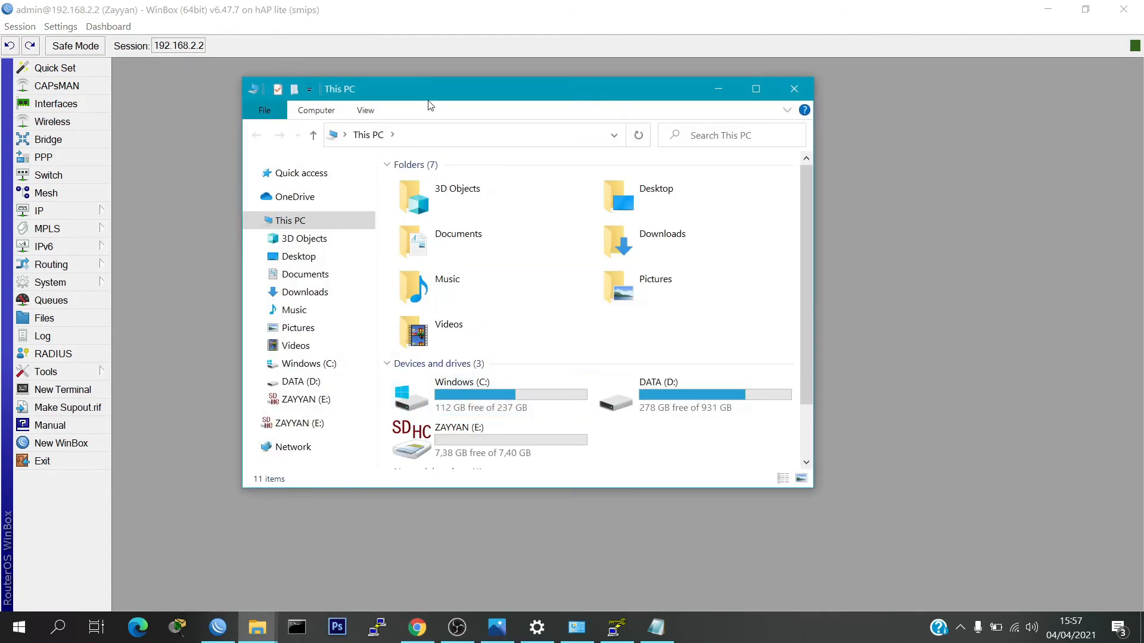
click(439, 138)
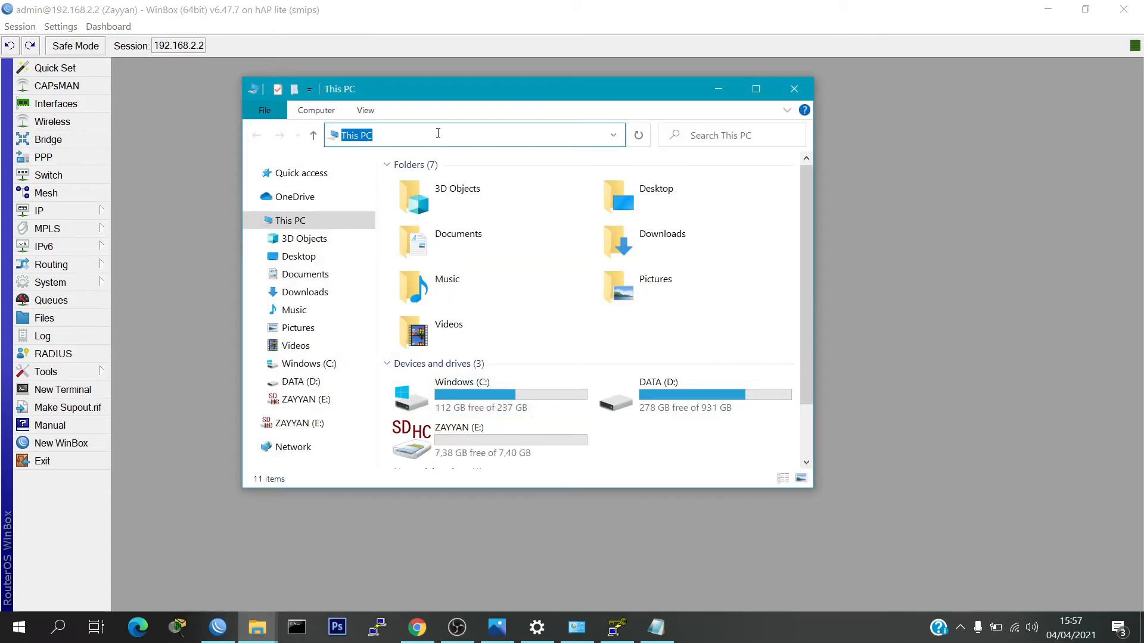
text(ftp)
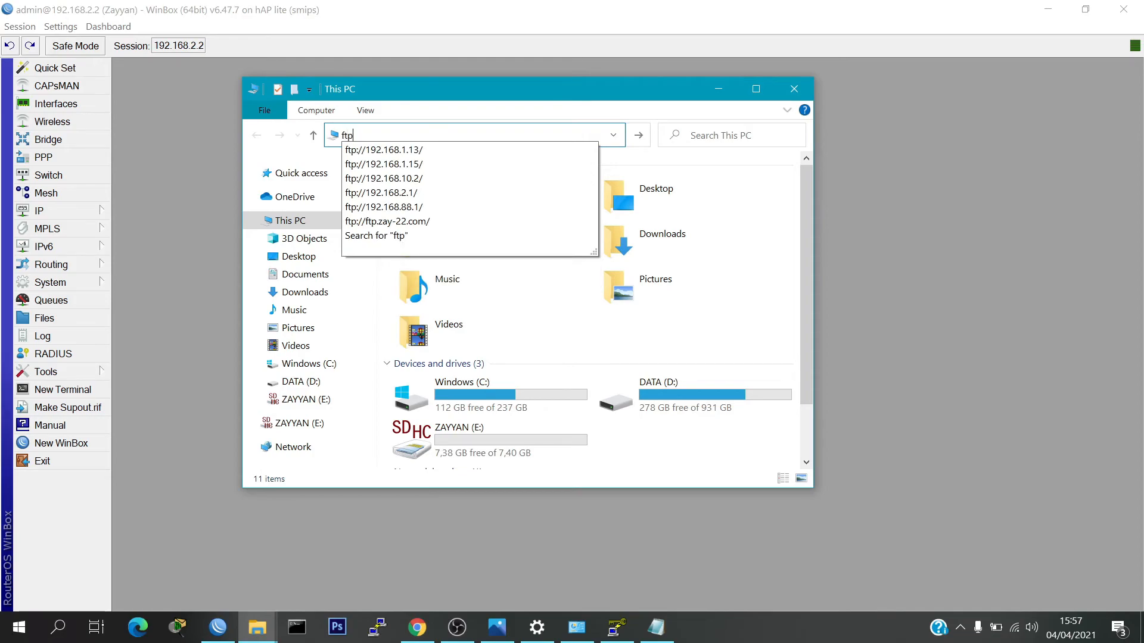
text(:)
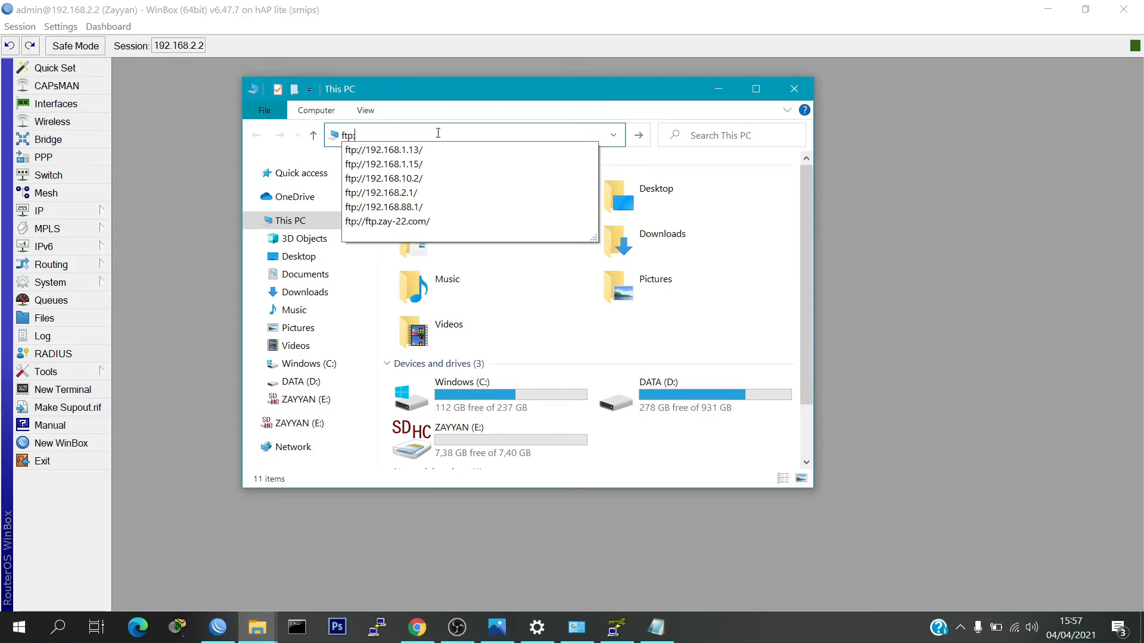
text(?)
key(BackSpace)
text(//192.1)
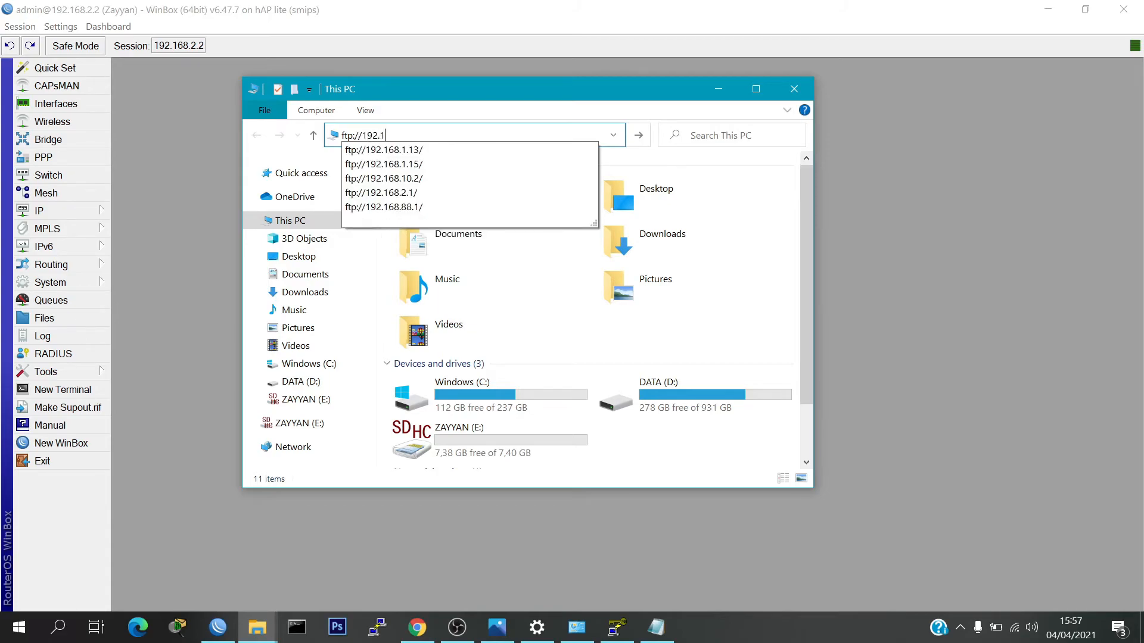
text(68.2.2)
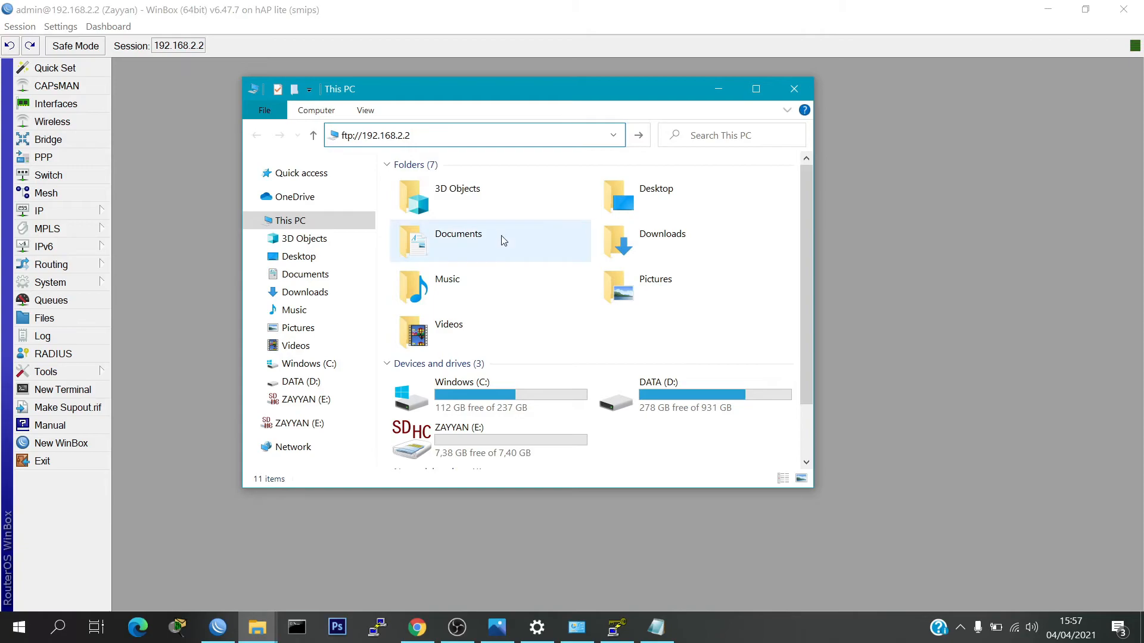
key(Return)
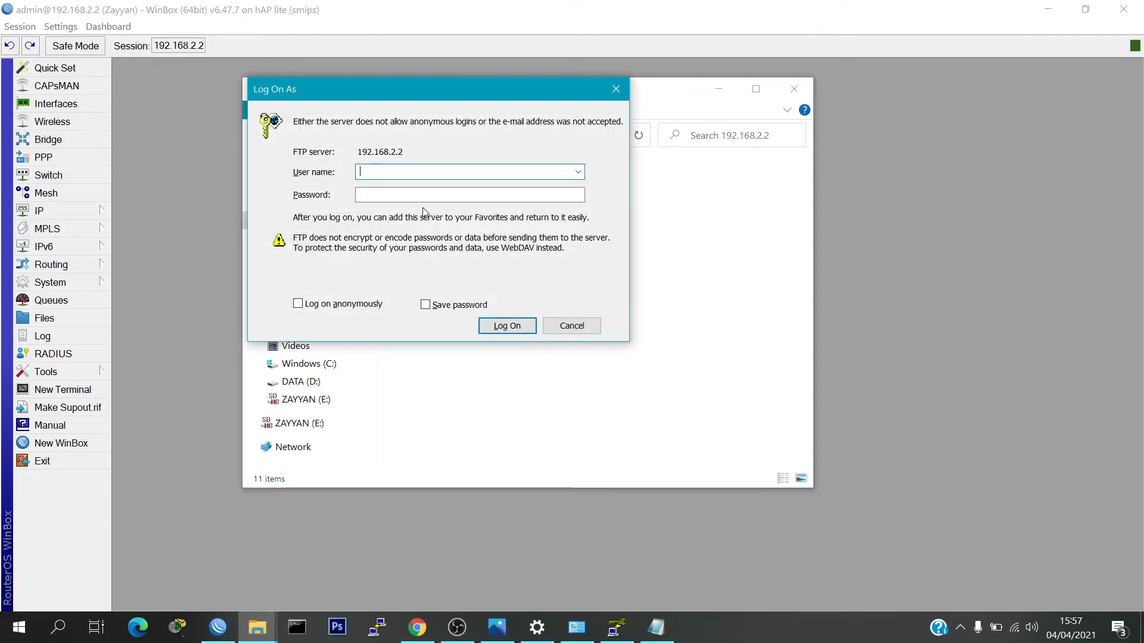
text(admin)
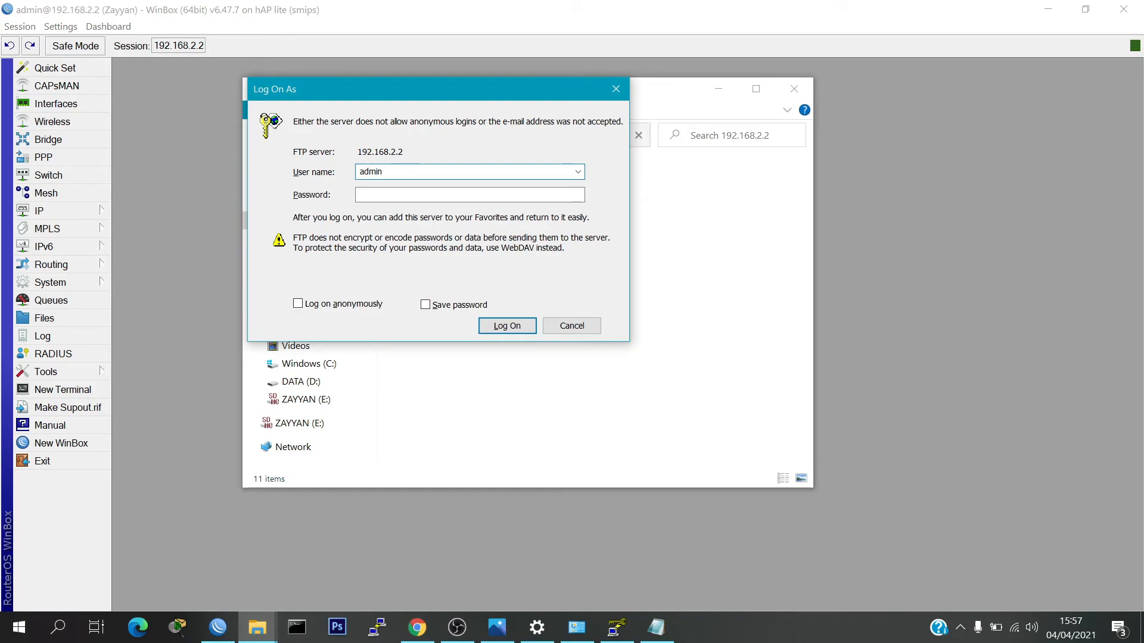
click(485, 326)
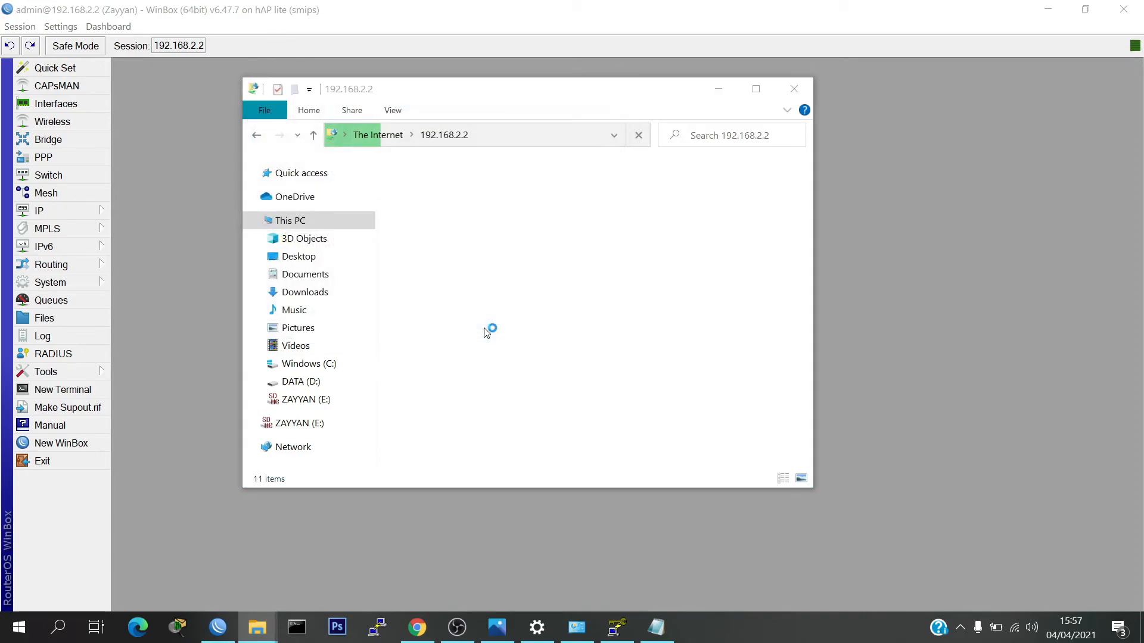
Drag zayyan.pub from the desktop into the router's FTP folder, then close that Explorer window
click(1065, 6)
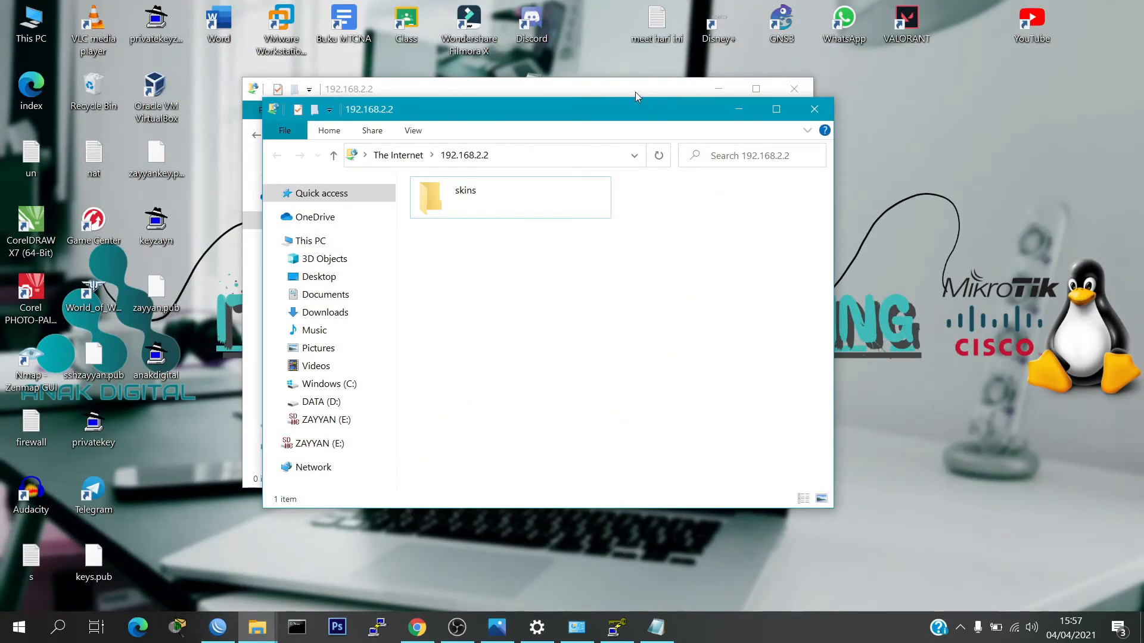
click(794, 89)
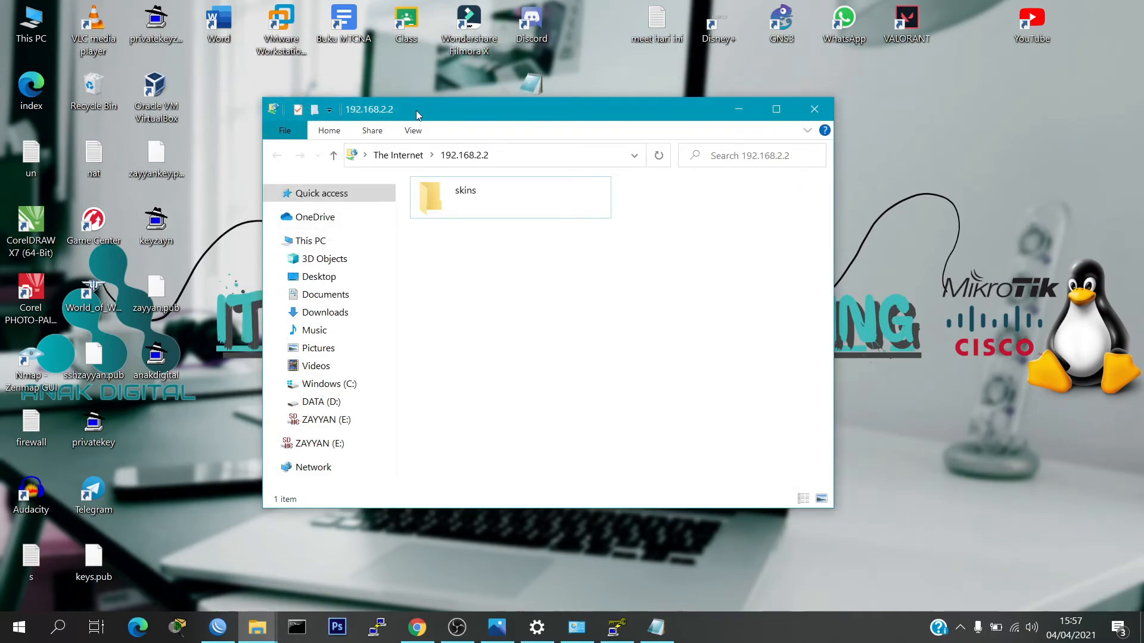
drag(392, 115, 488, 101)
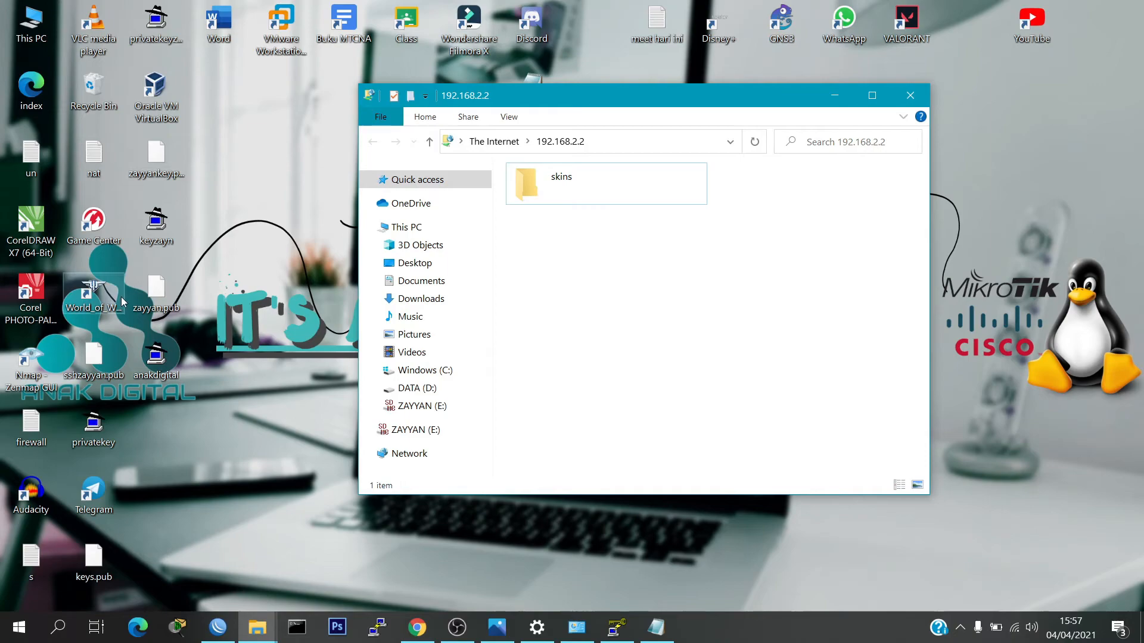
drag(150, 293, 279, 230)
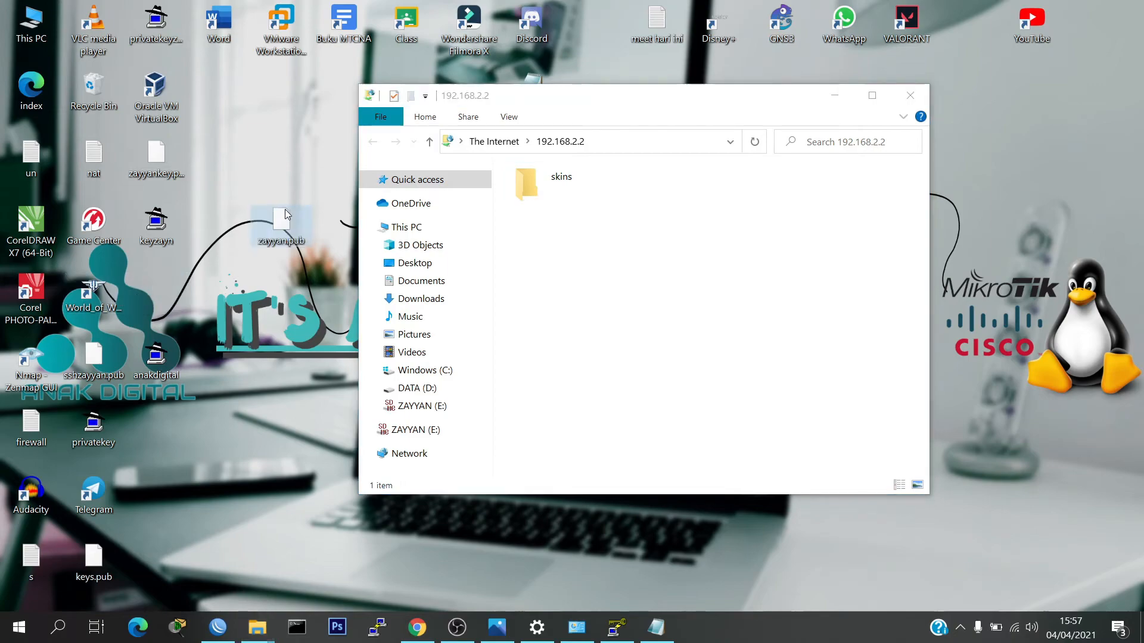
right_click(288, 227)
click(308, 159)
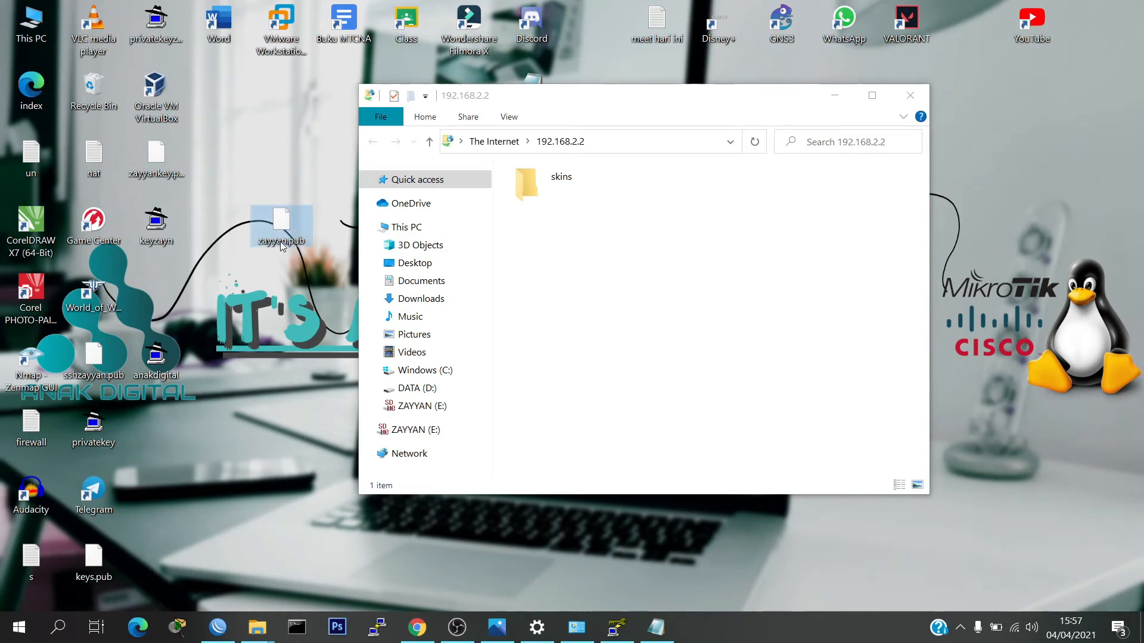
drag(282, 224, 533, 241)
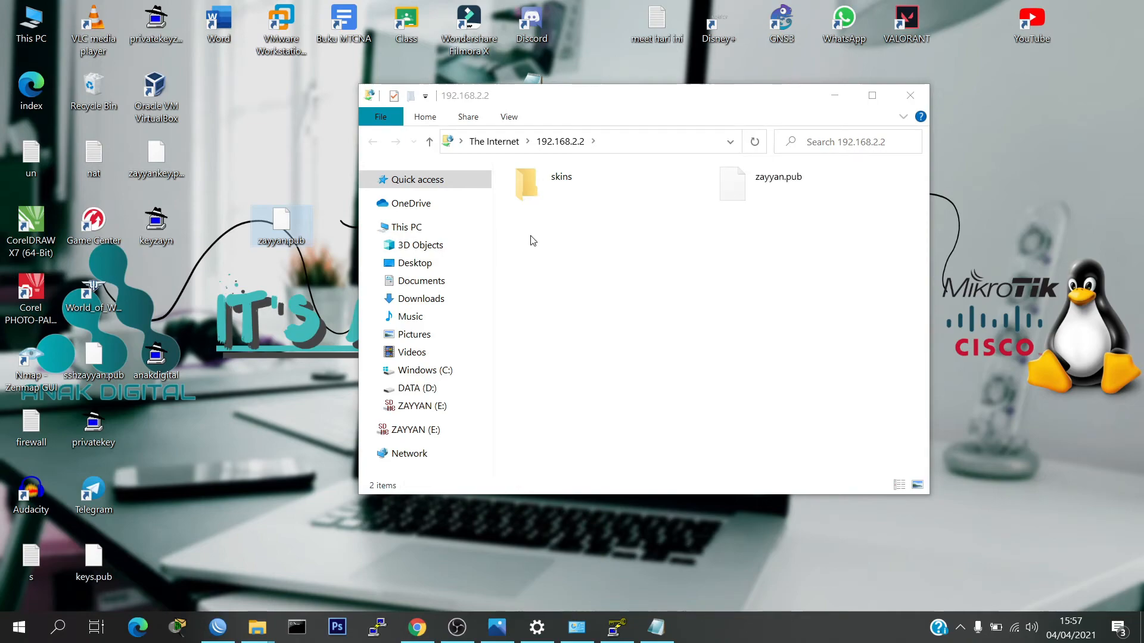
click(668, 258)
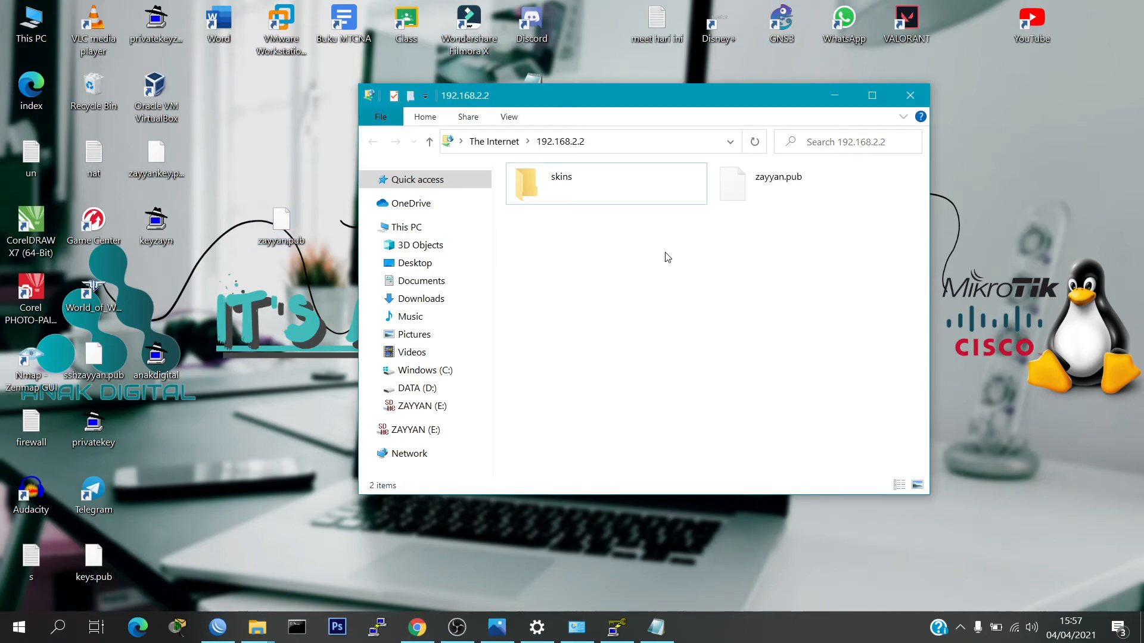
click(912, 96)
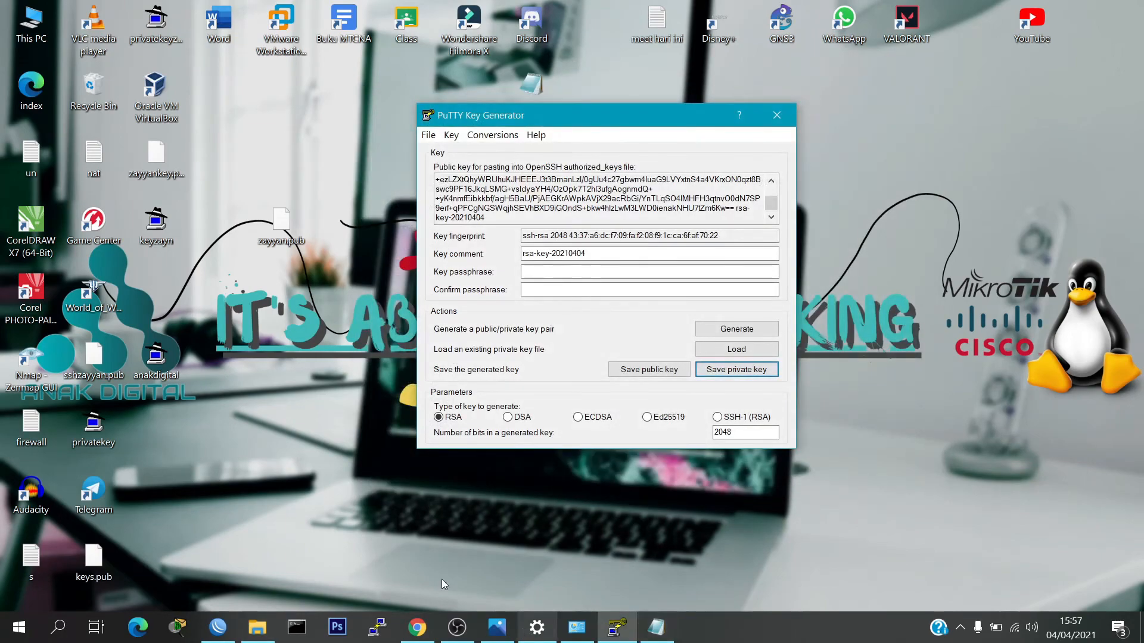
click(219, 627)
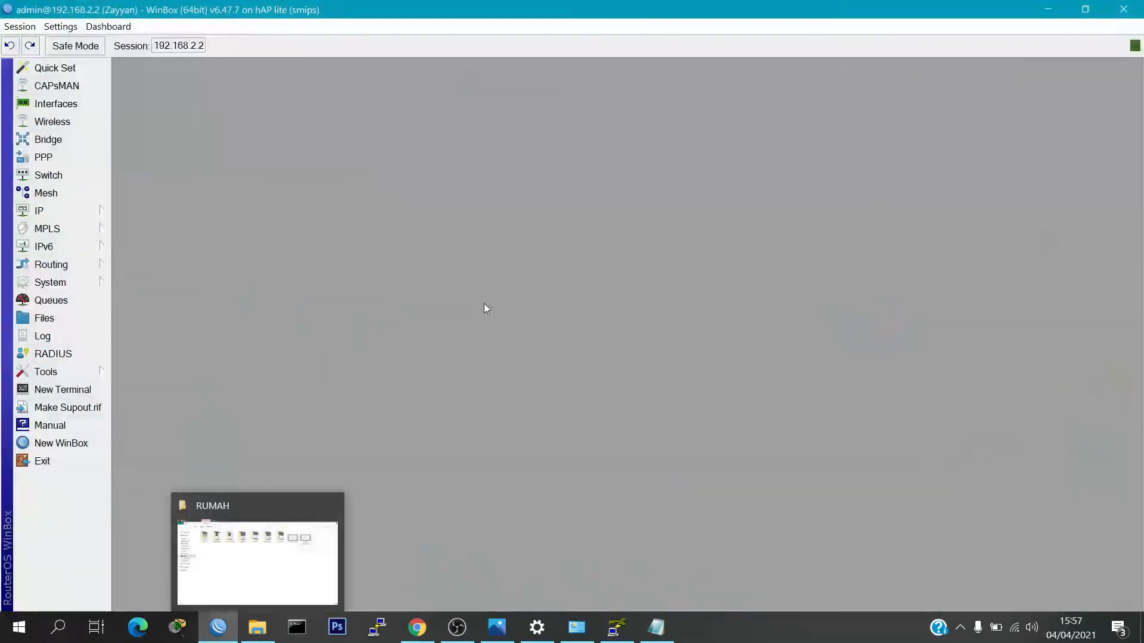
Open a New Terminal and run 'file print' to list the router's files
click(92, 391)
text(file print)
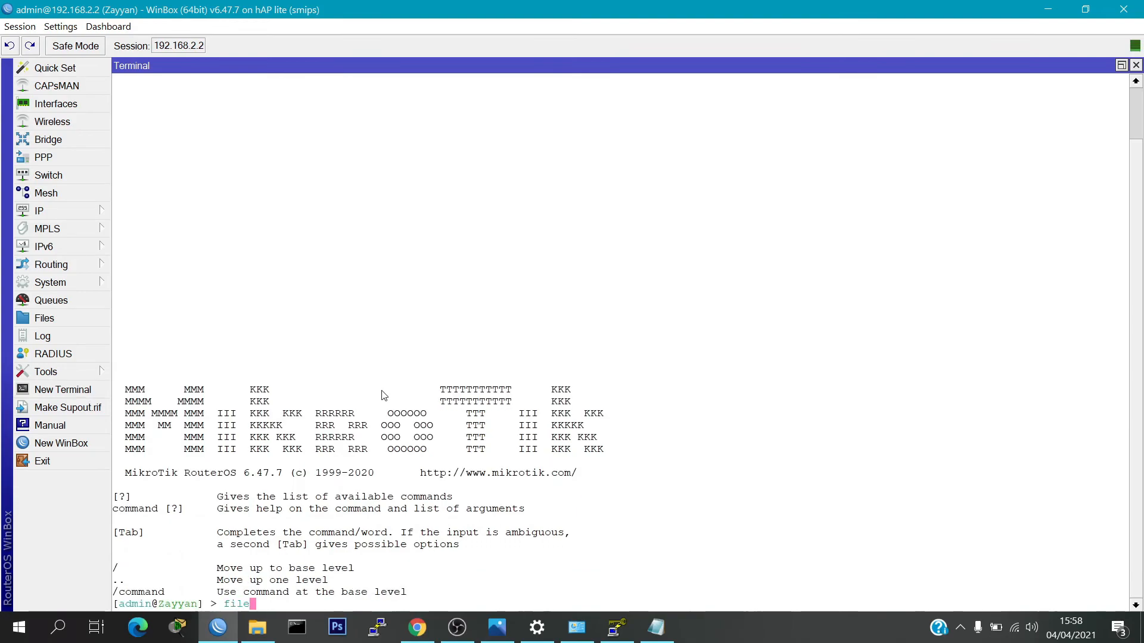
key(Return)
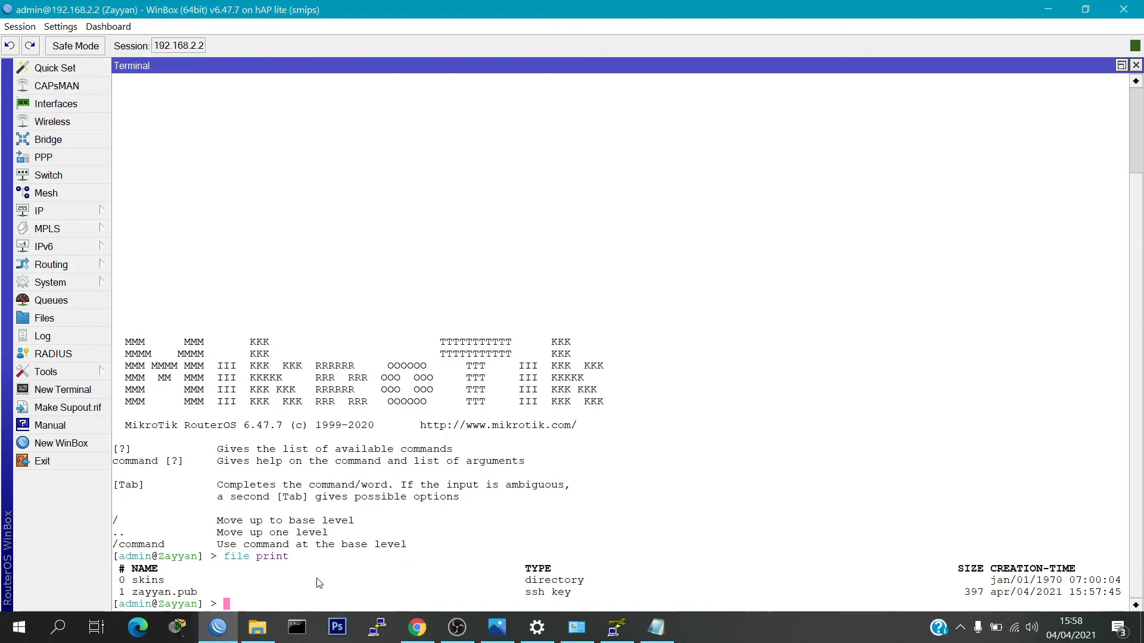
Run 'user ssh-keys import user=admin public-key-file=zayyan.pub' to import the key
text(user ss)
key(Tab)
text(import)
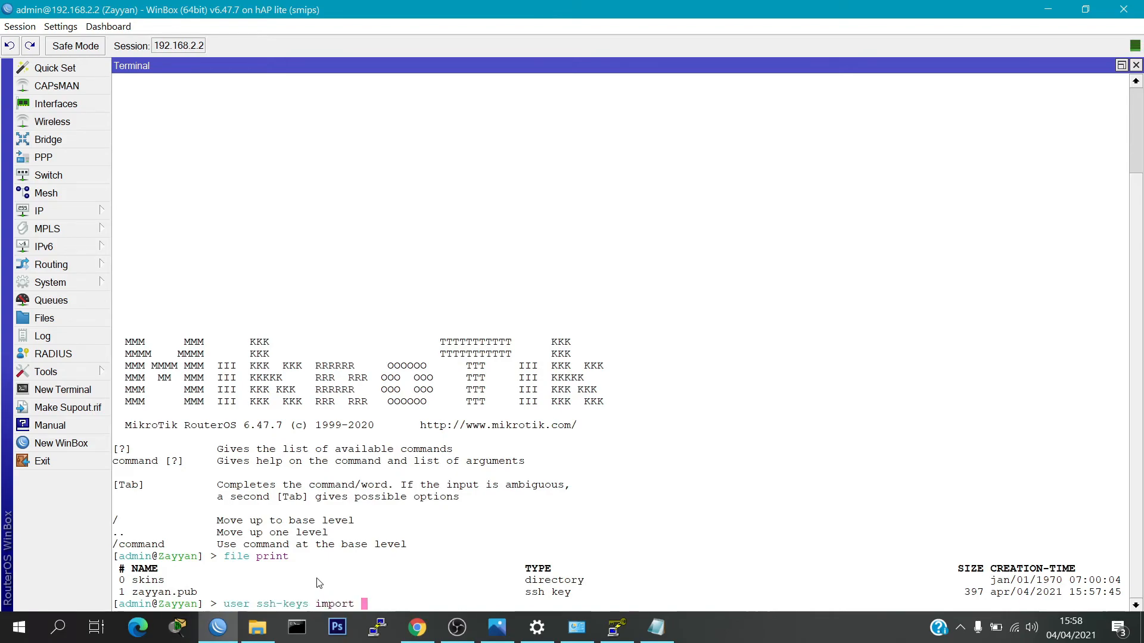
key(Tab)
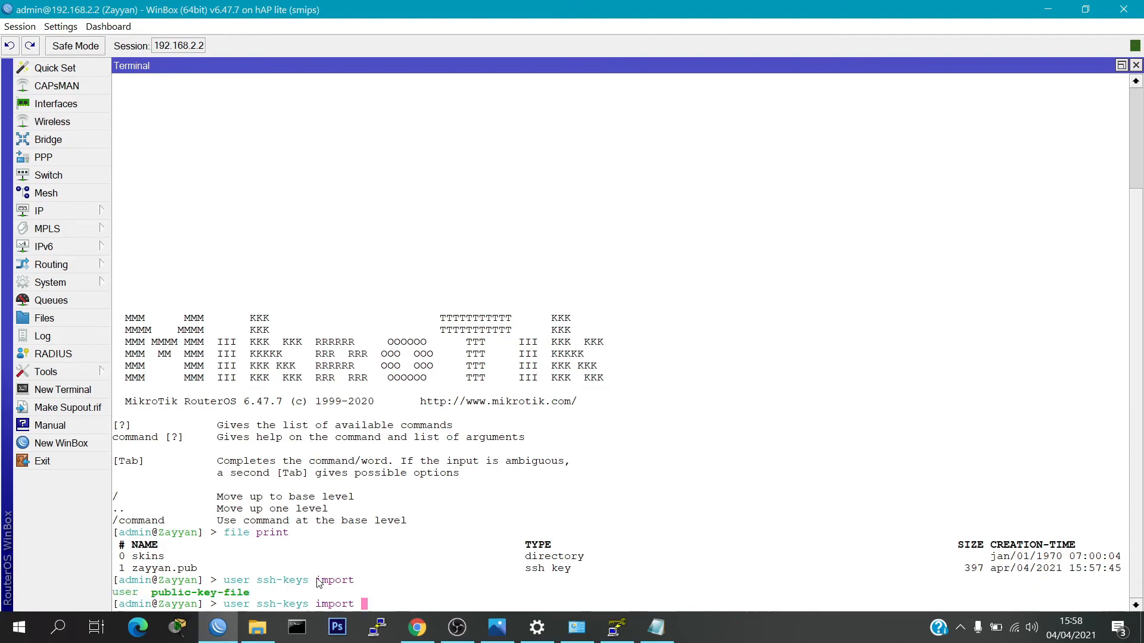
text(user=admin)
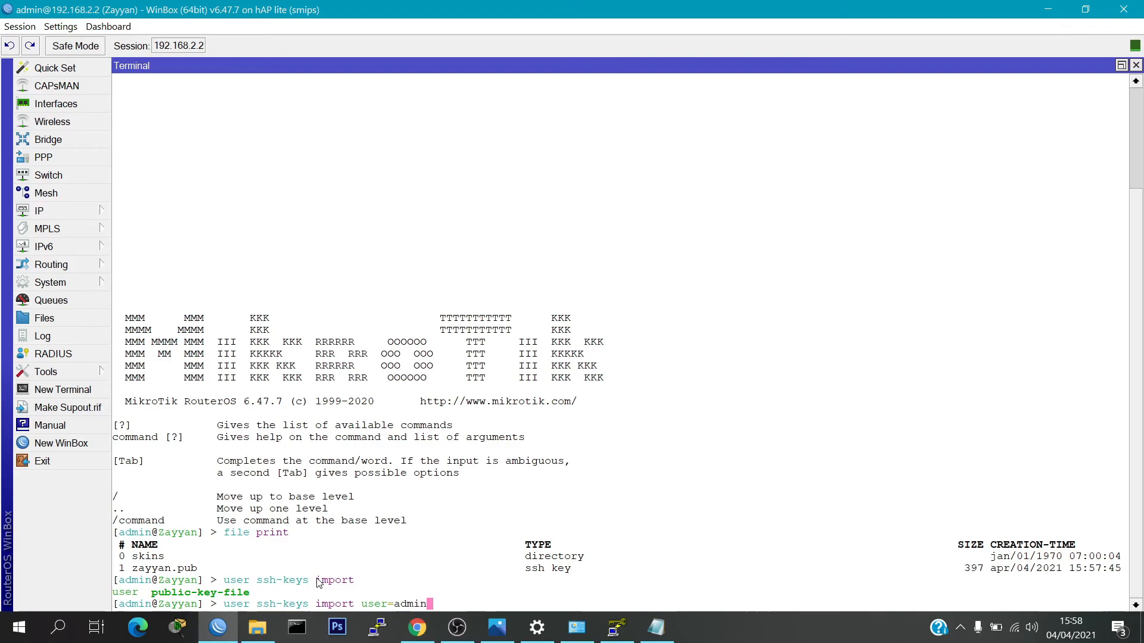
text(ub)
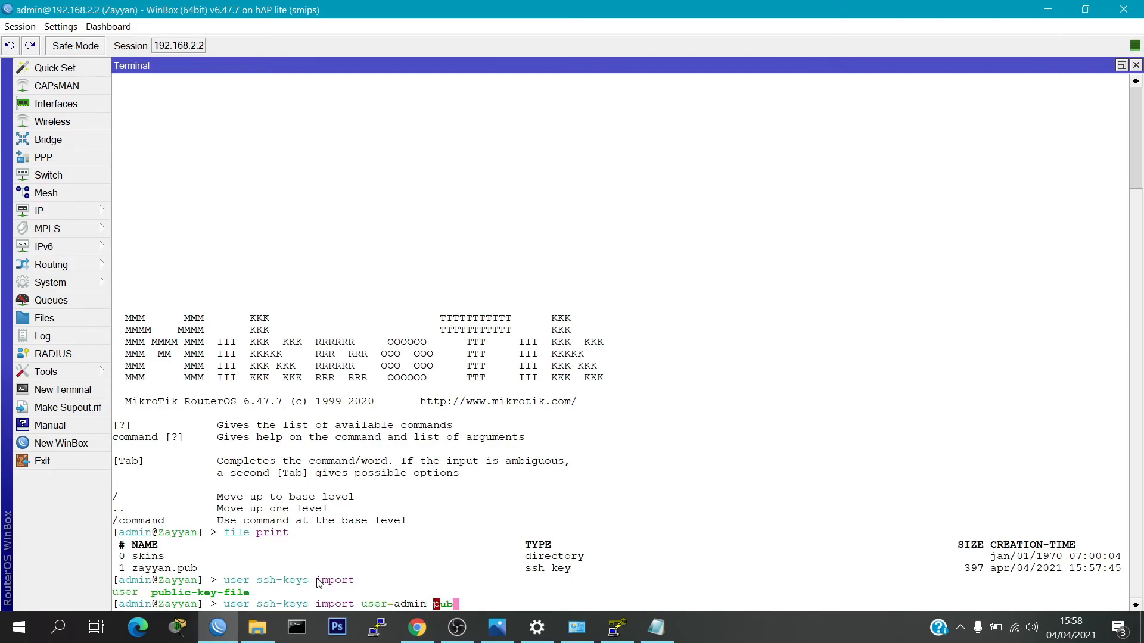
text(lc)
key(Tab)
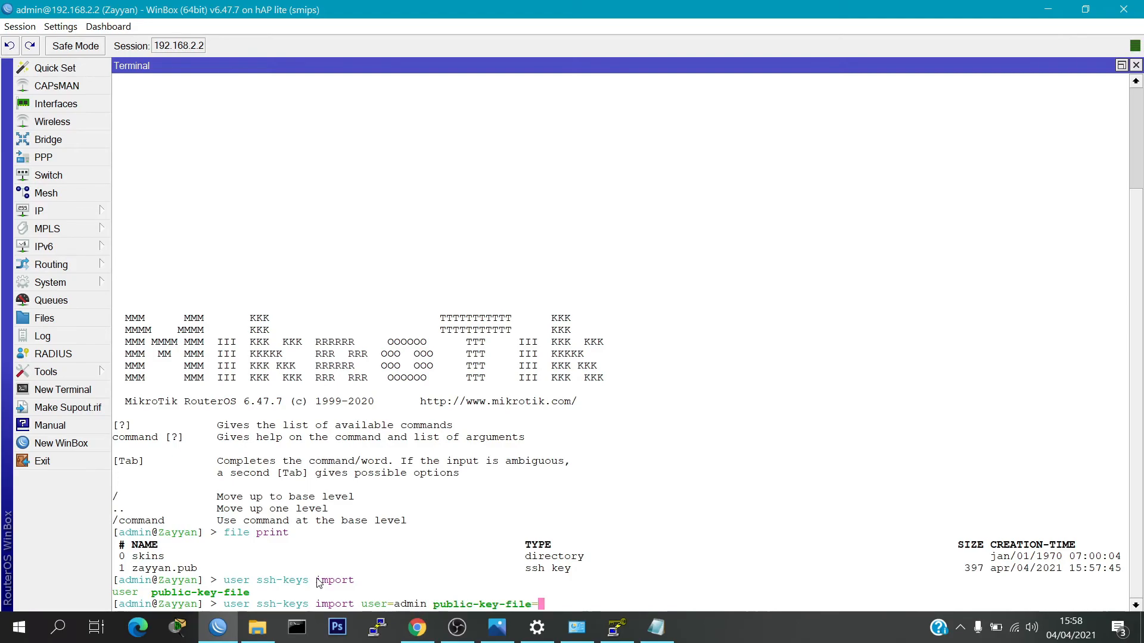
key(Tab)
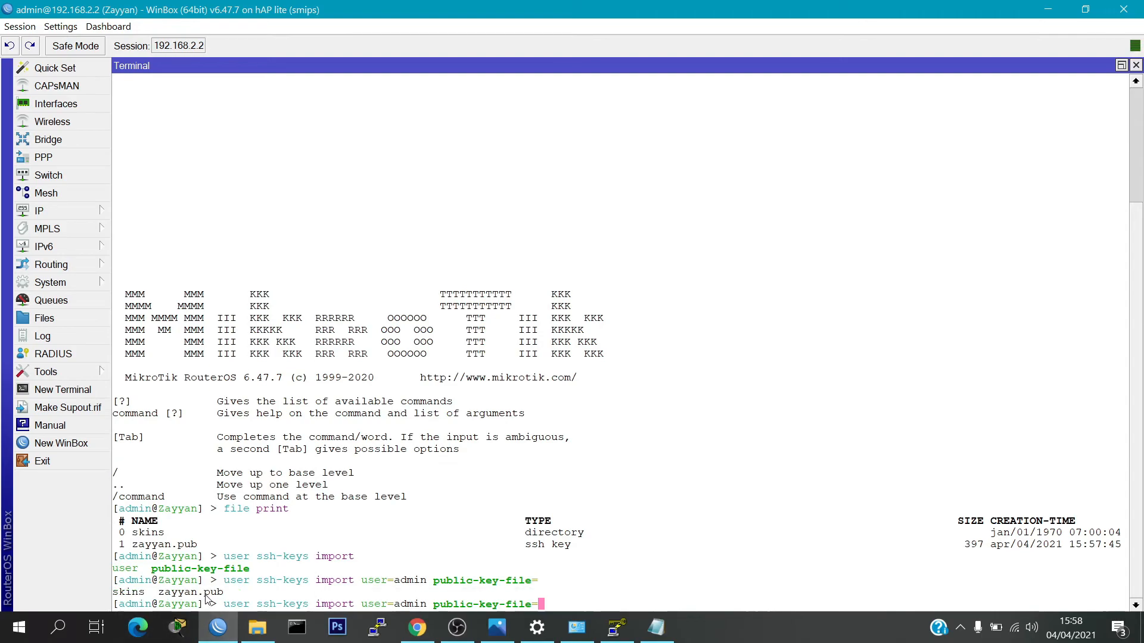
text(zayyan.pub)
key(Return)
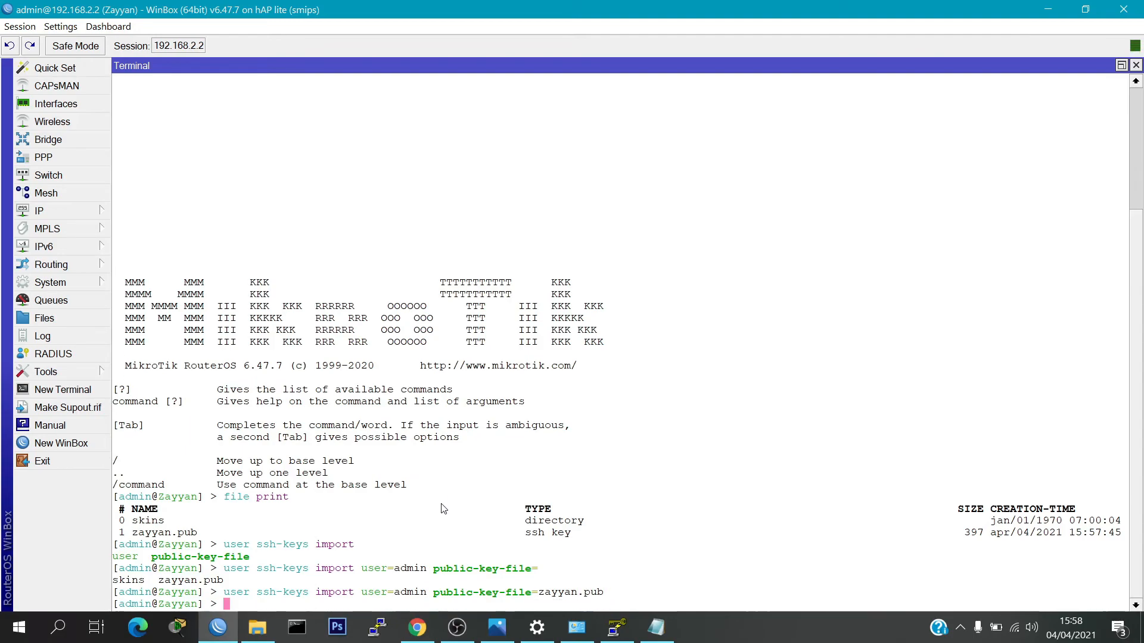
Run 'user ssh-keys print' to confirm admin's 2048-bit RSA key is listed
text(user ss)
key(Tab)
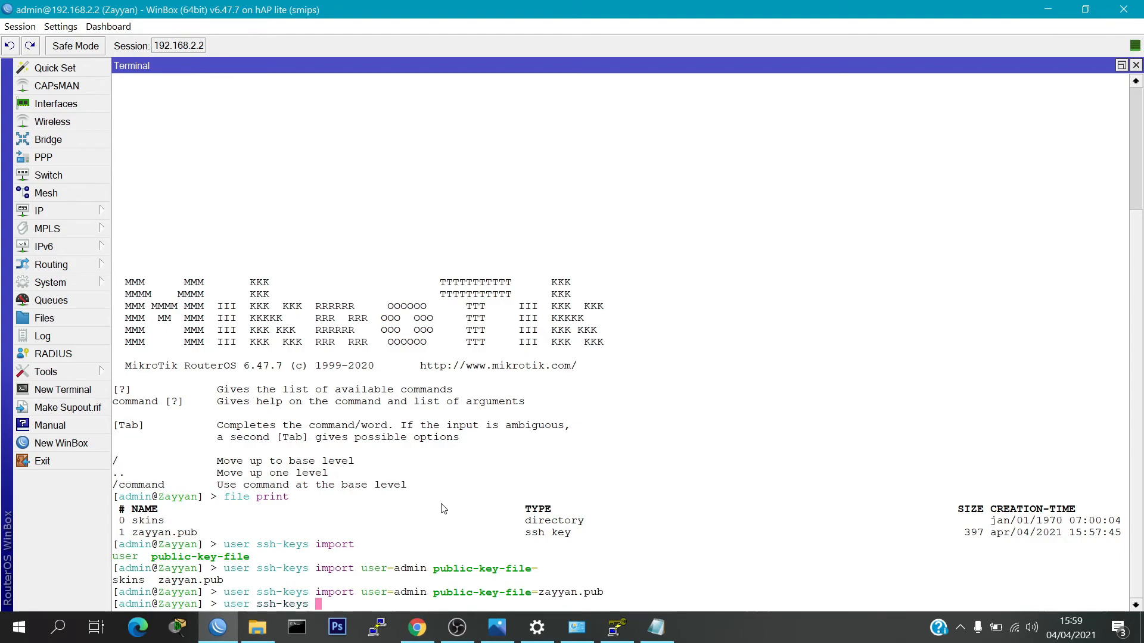
text(pri)
key(Return)
key(Up)
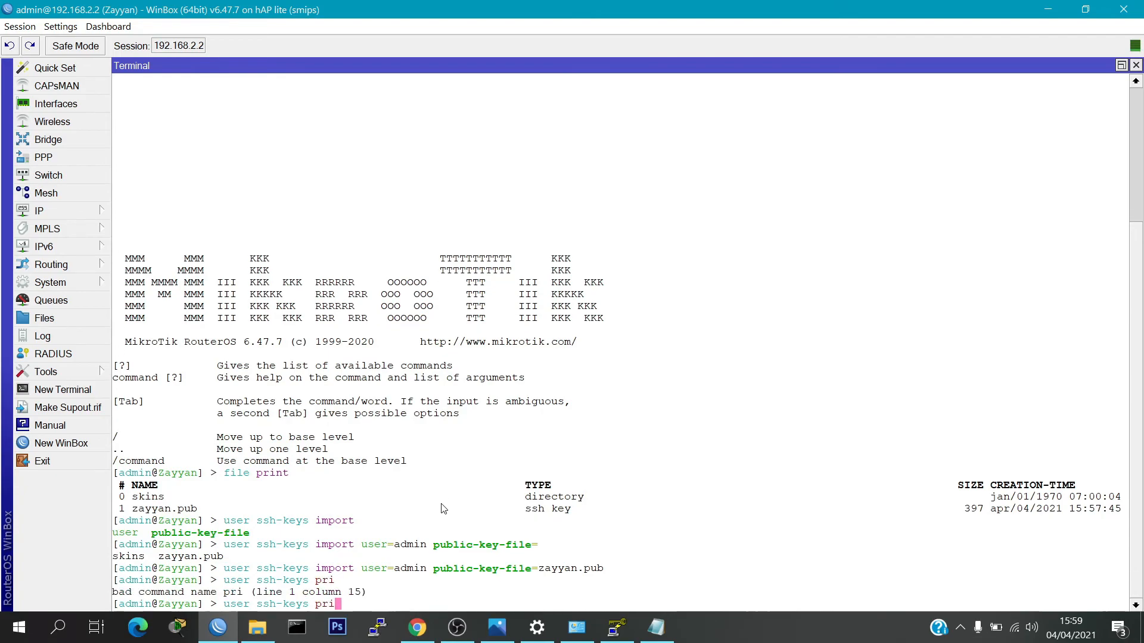
text(nt)
key(Return)
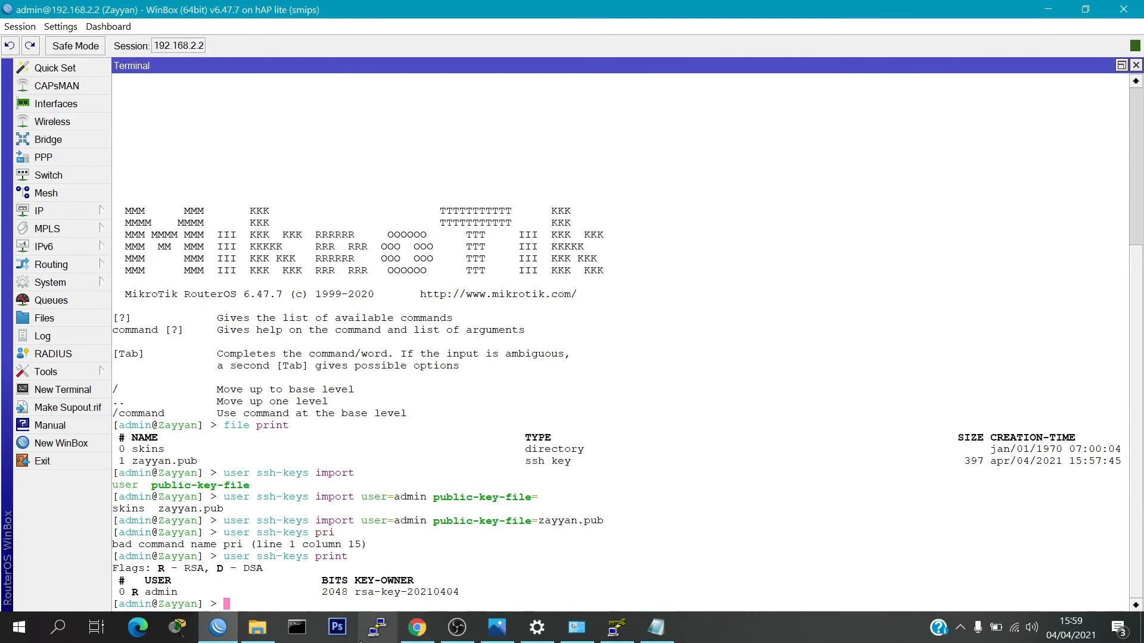
Start a PuTTY SSH session to 192.168.2.2 authenticating with the anakdigital.ppk private key
click(377, 626)
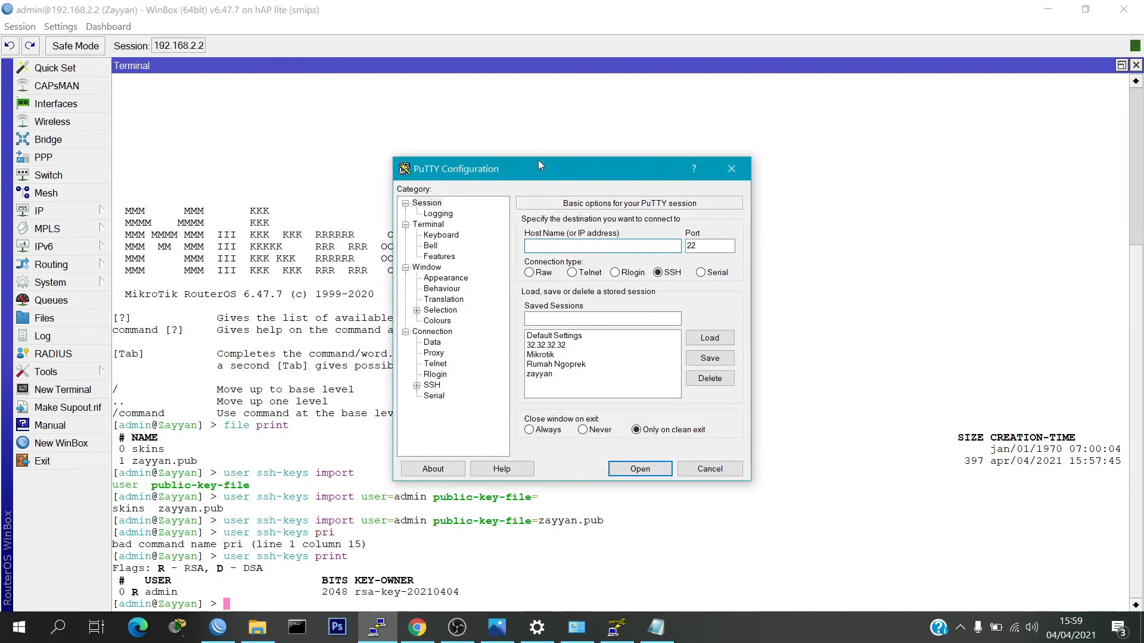
drag(539, 167, 541, 159)
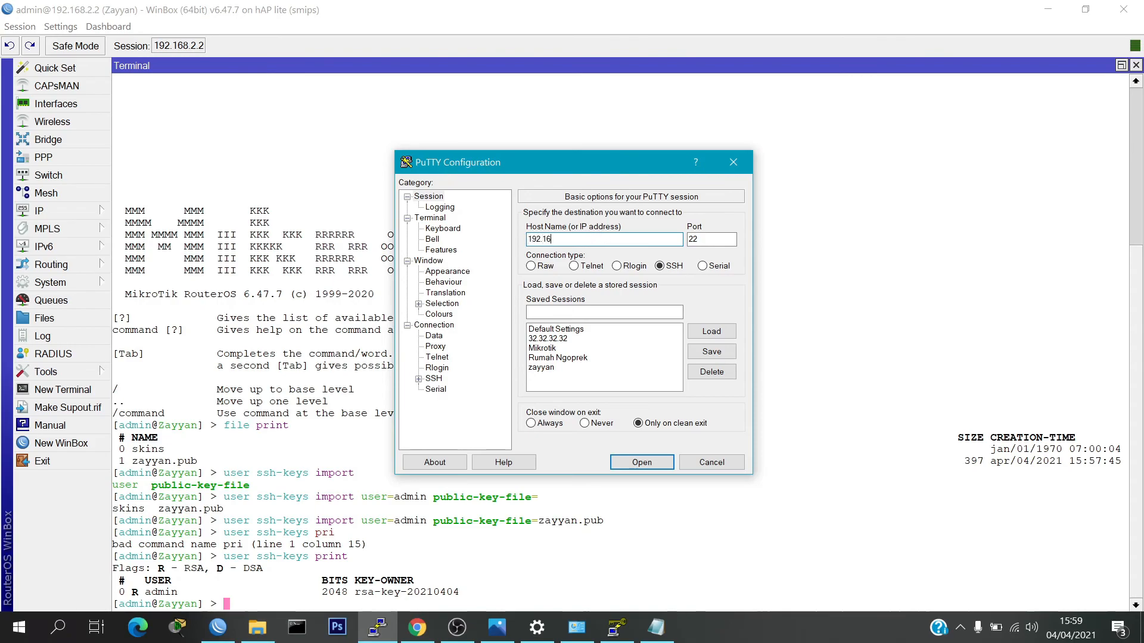
text(8.2.2)
click(419, 380)
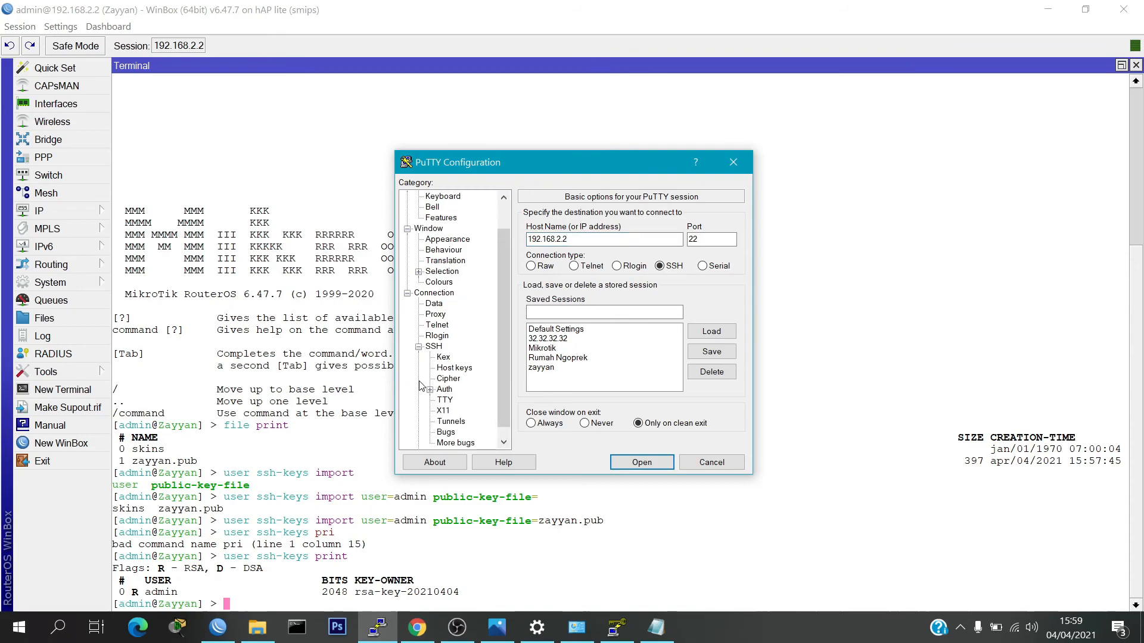
click(444, 389)
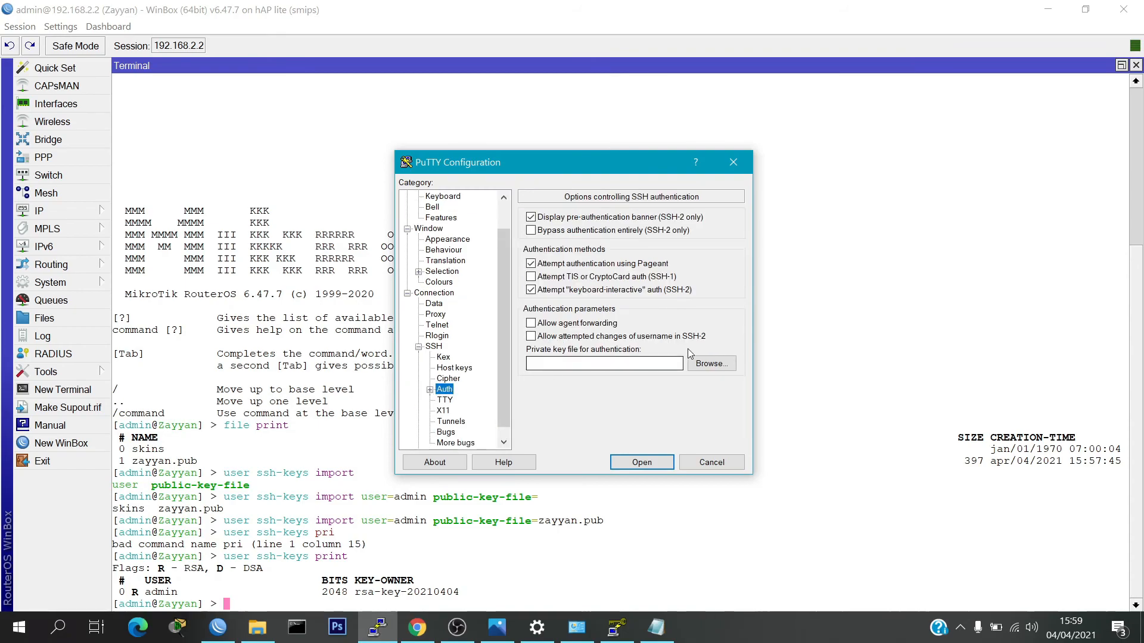
click(709, 363)
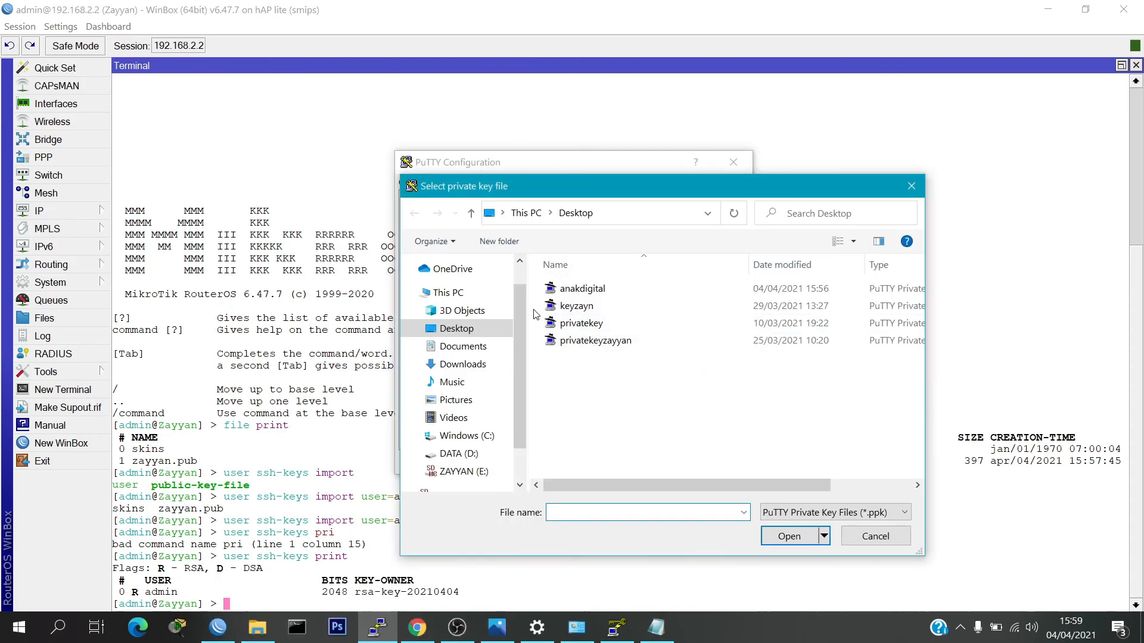
click(580, 288)
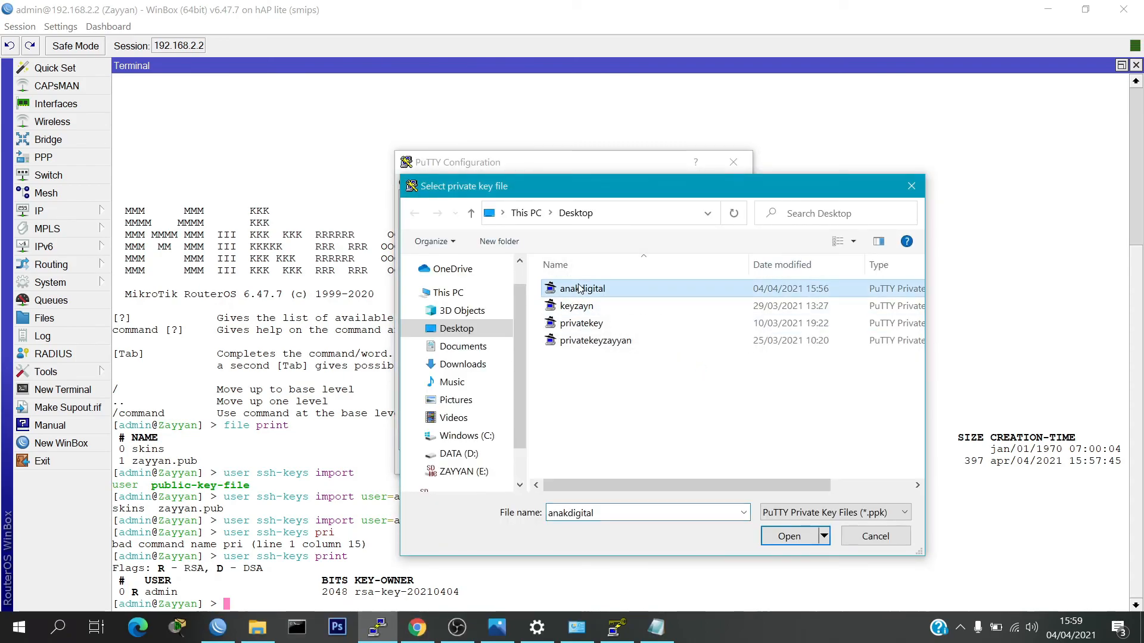
click(795, 543)
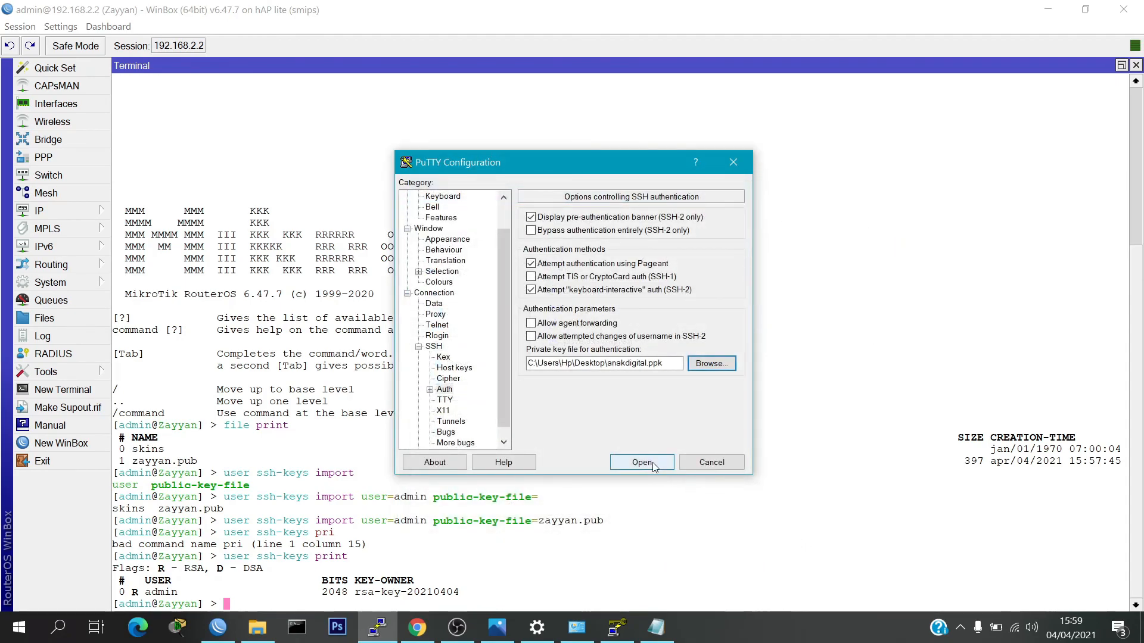
click(642, 462)
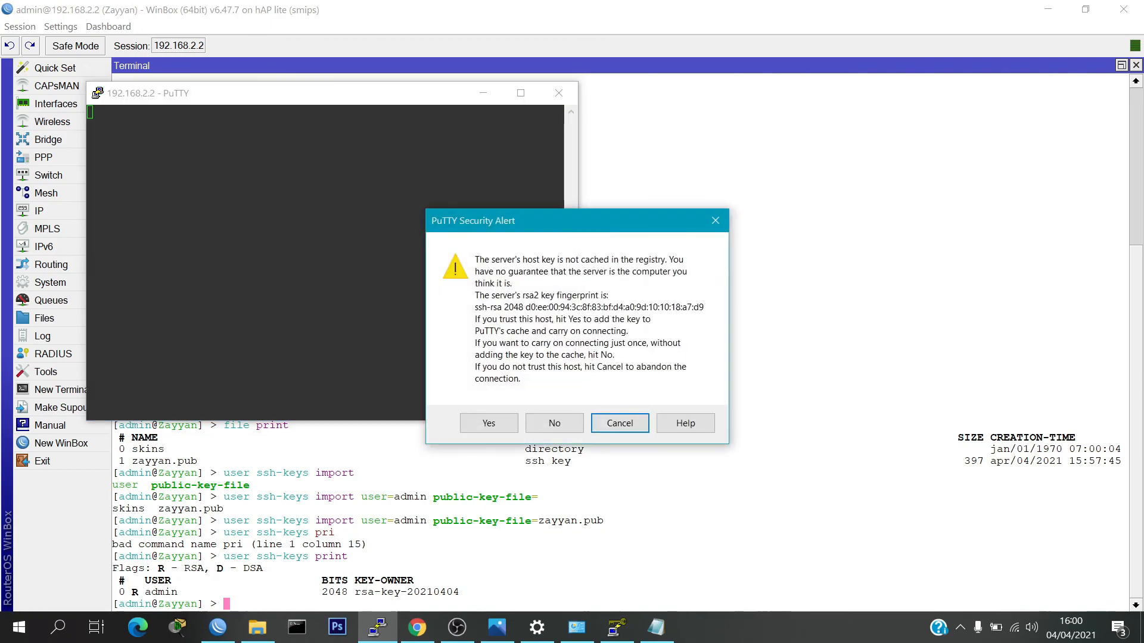
Accept the router's host key and log in as admin at the 'login as:' prompt
click(475, 424)
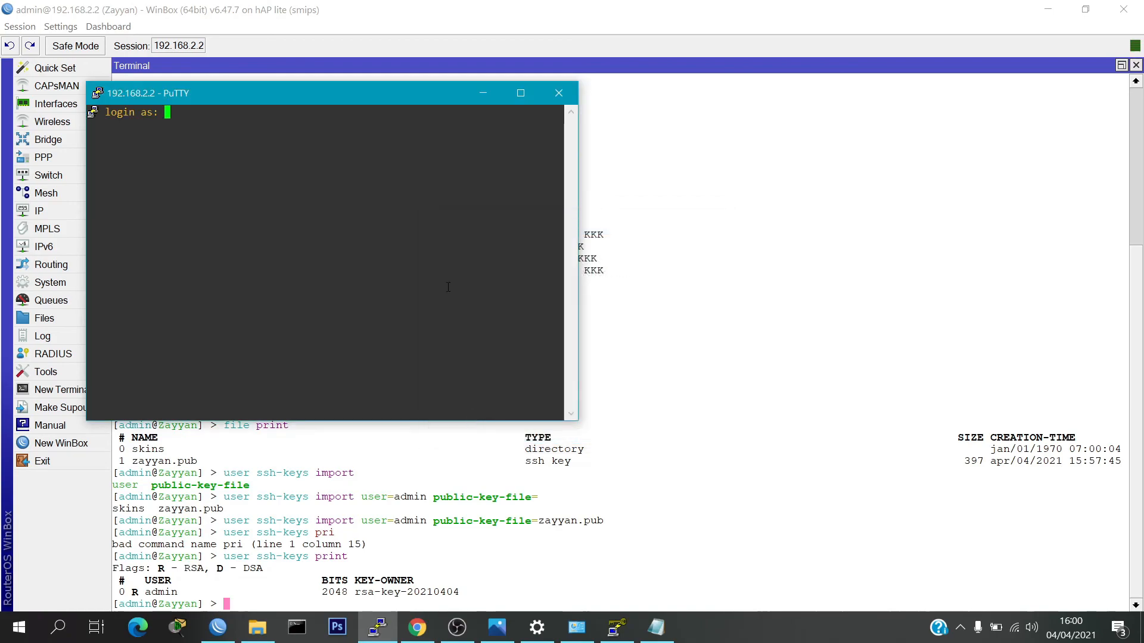
text(admin)
key(Return)
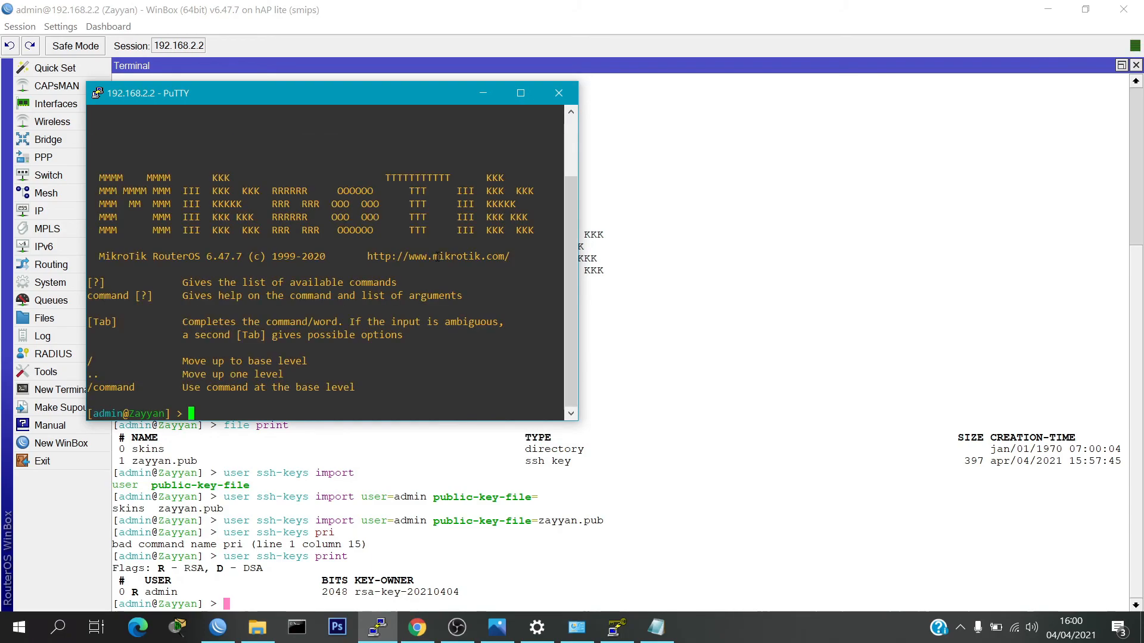